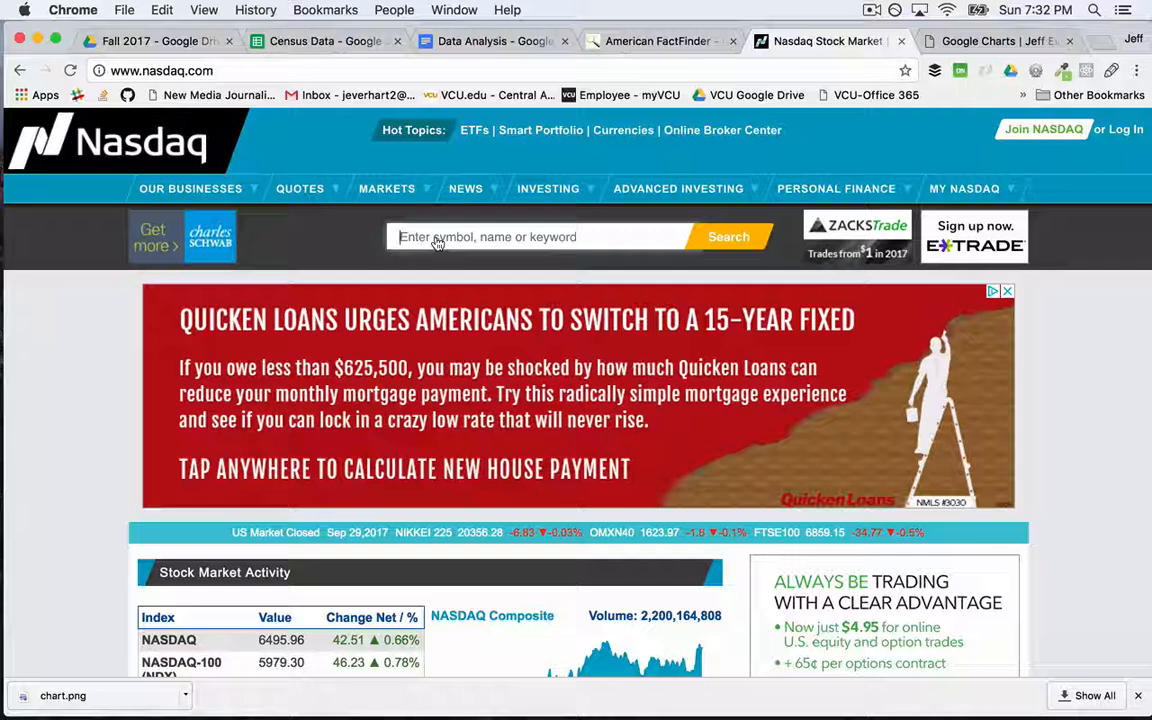
left_click(437, 243)
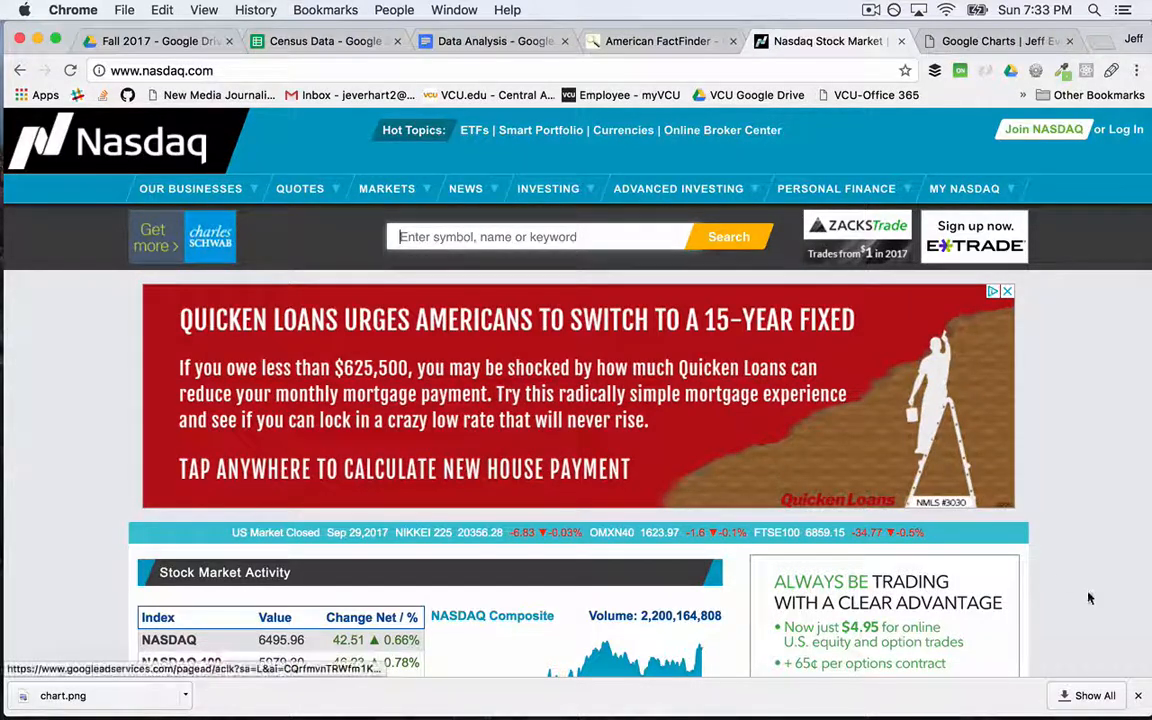
key("super+shift+4")
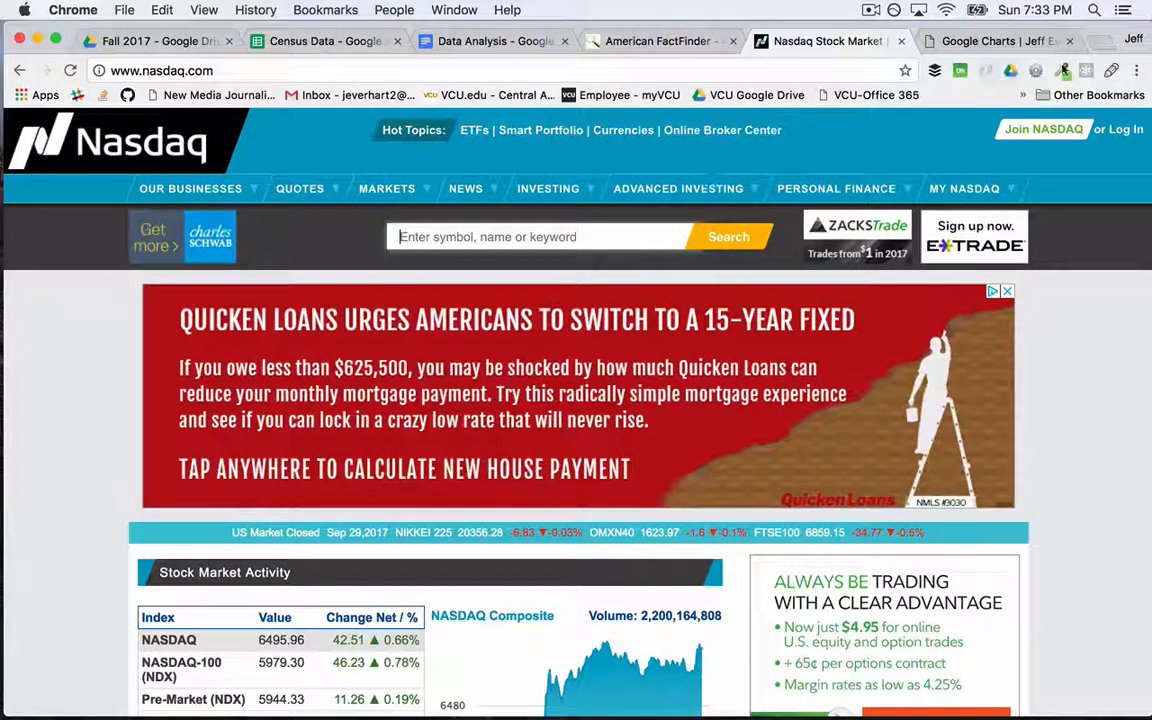
Step: Search Google in a new browser tab for "apple stock ticker" to look up Apple's Nasdaq symbol
left_click(1101, 41)
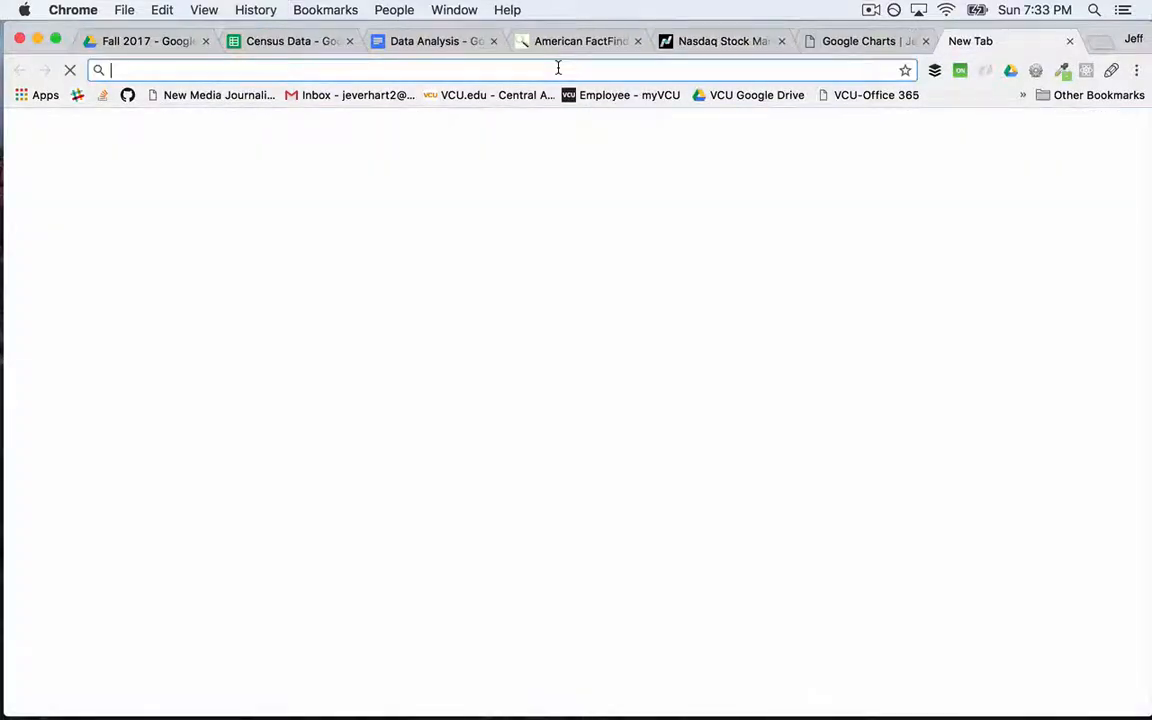
type("apple ")
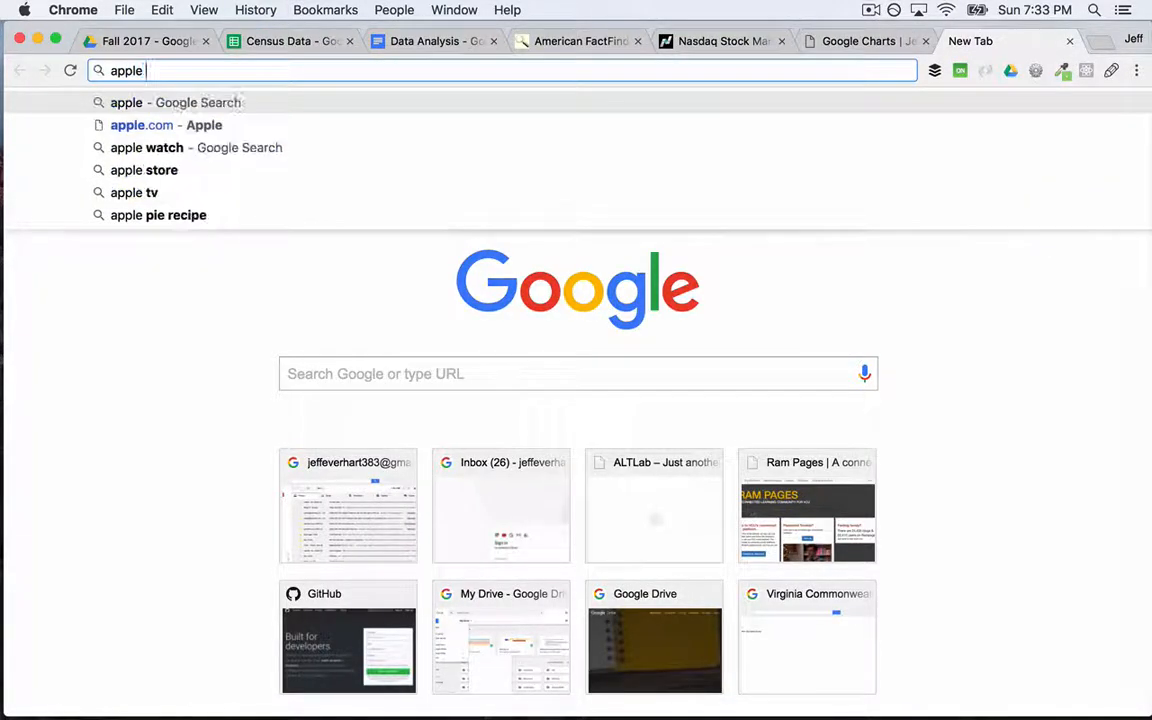
type("stock")
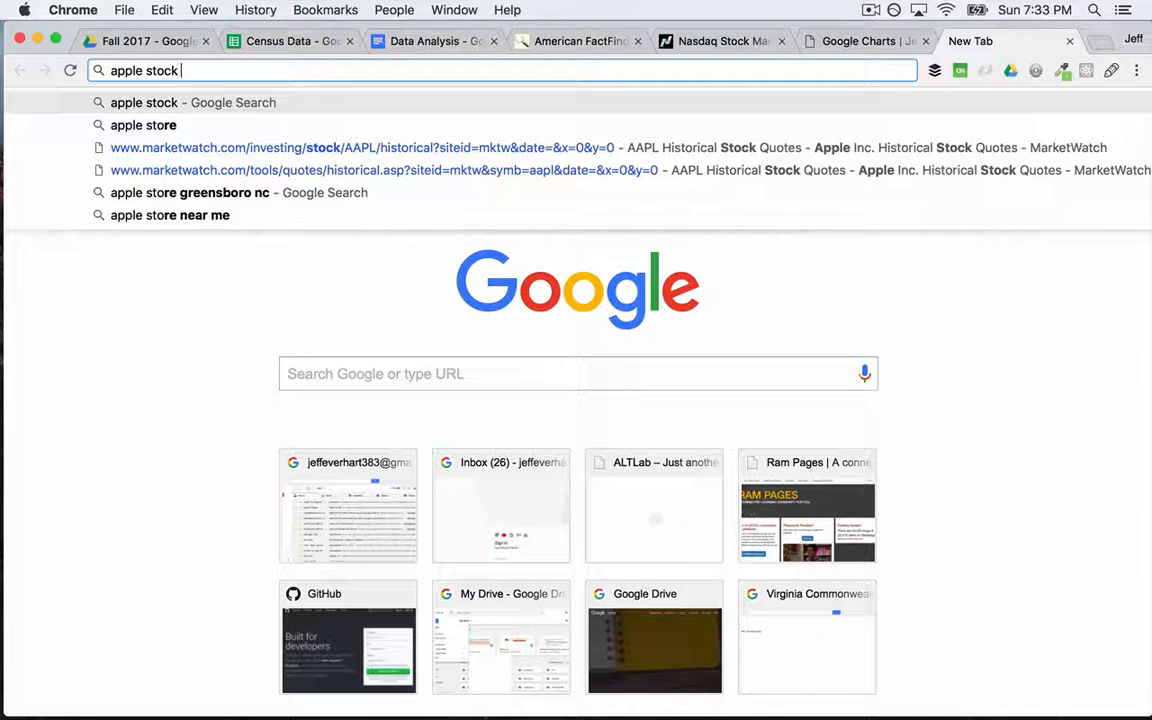
type(" ticker")
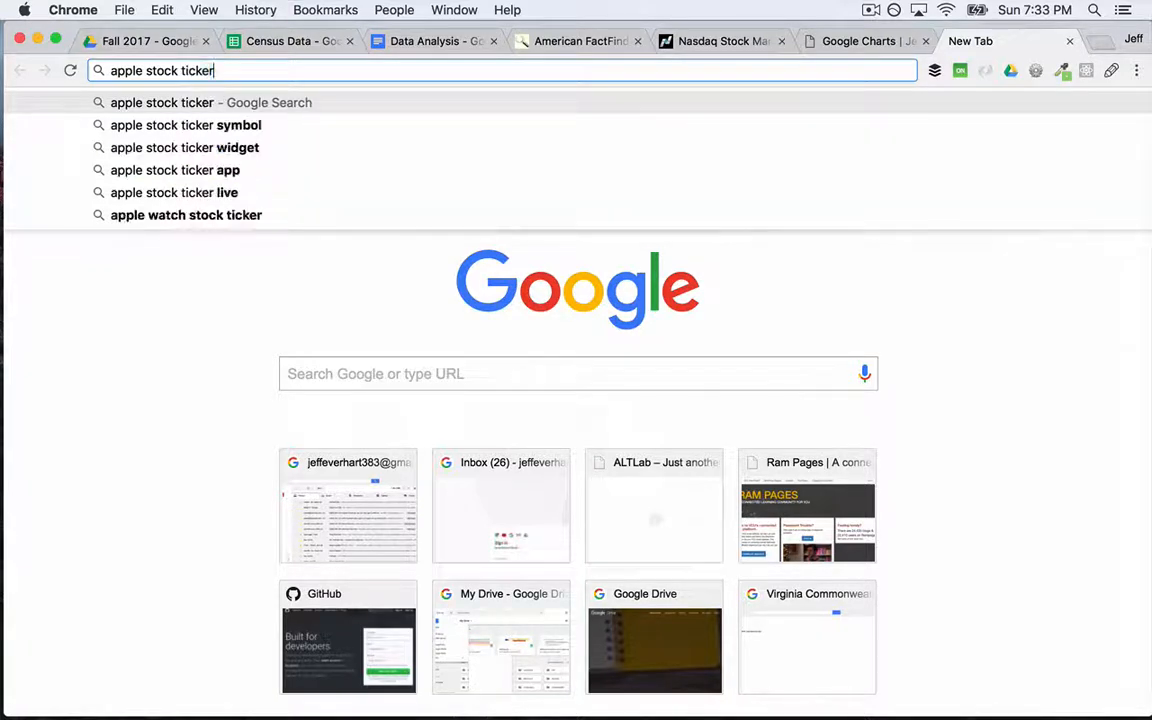
key("Return")
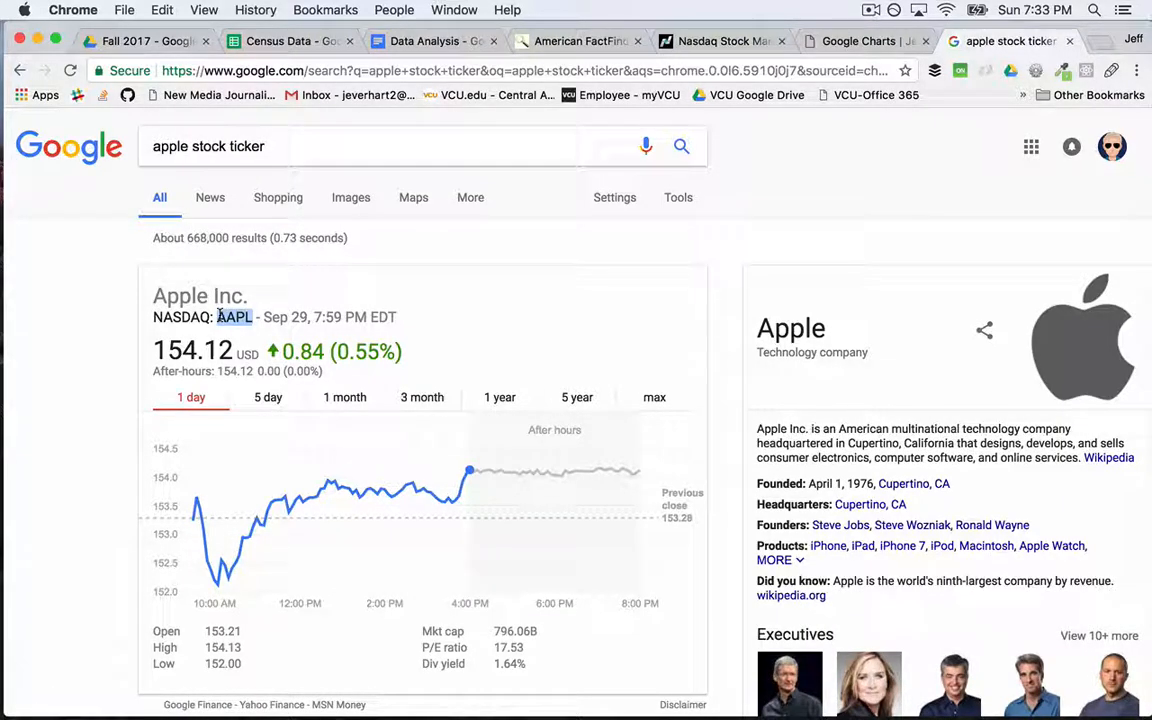
scroll(373, 373, "down", 1)
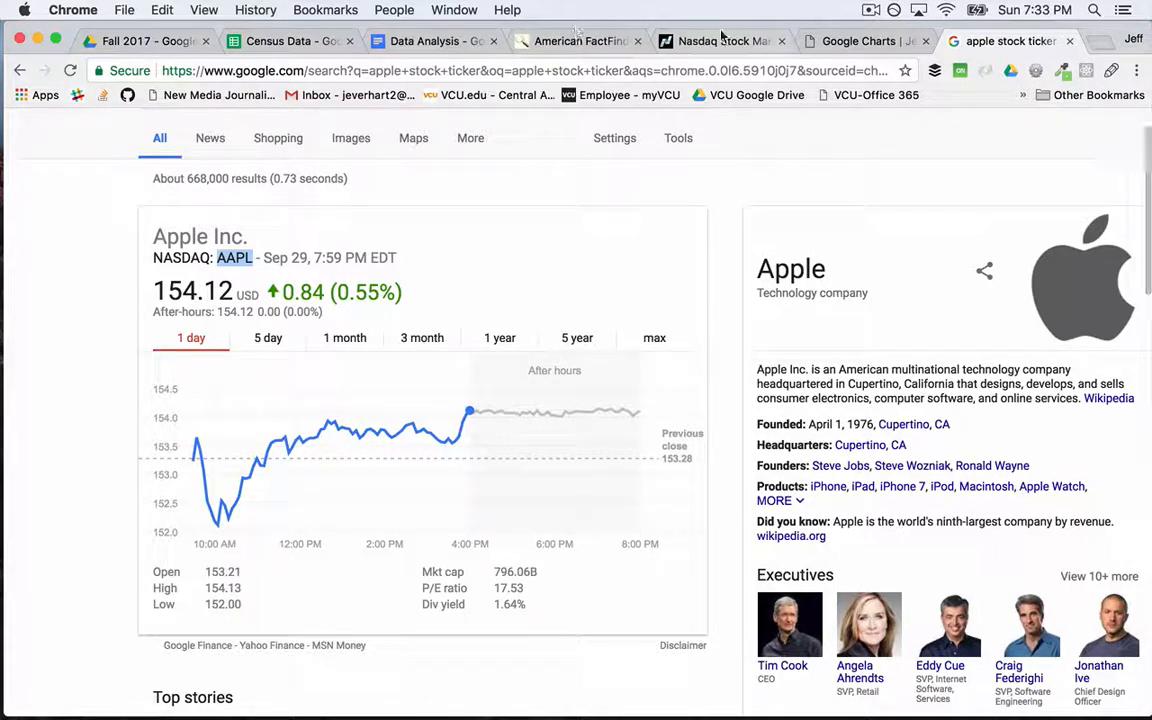
Step: Search the Nasdaq site for the ticker symbol AAPL
left_click(670, 40)
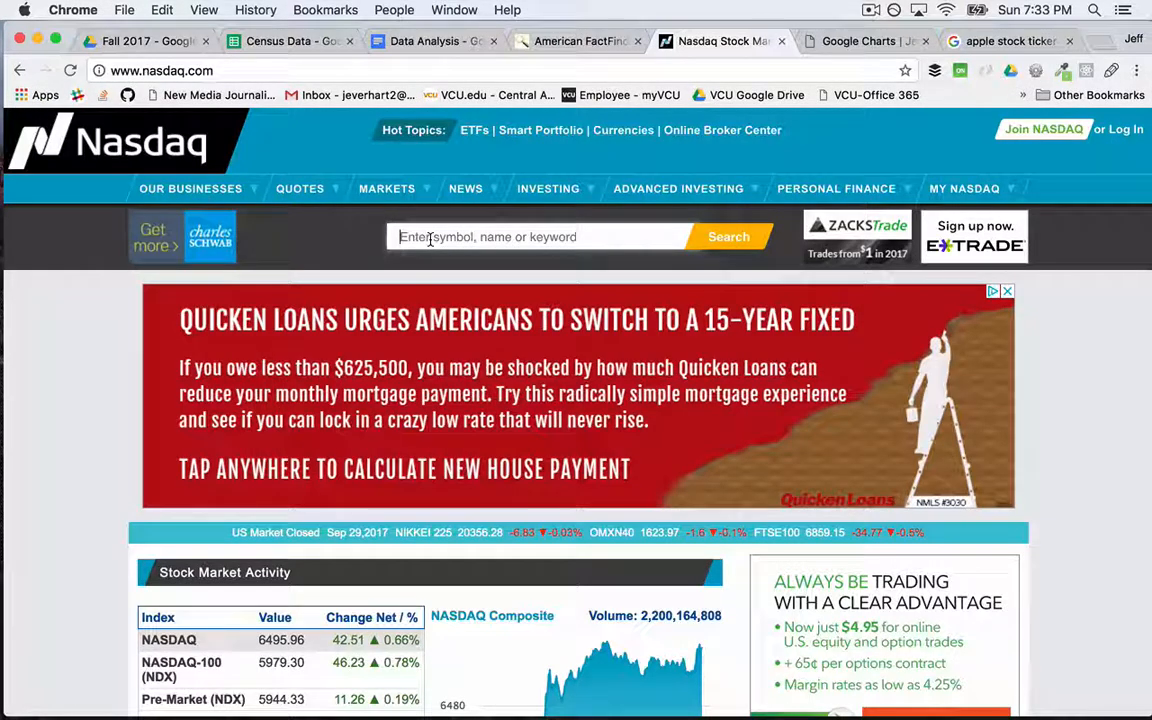
type("AAPL")
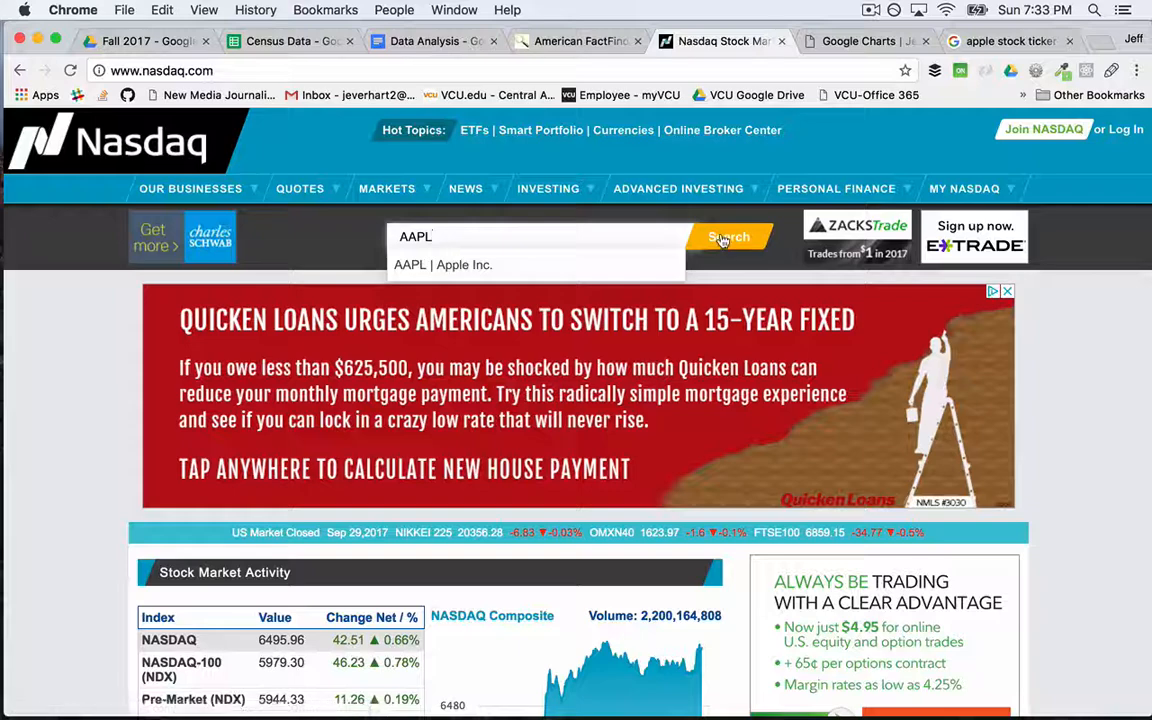
left_click(722, 238)
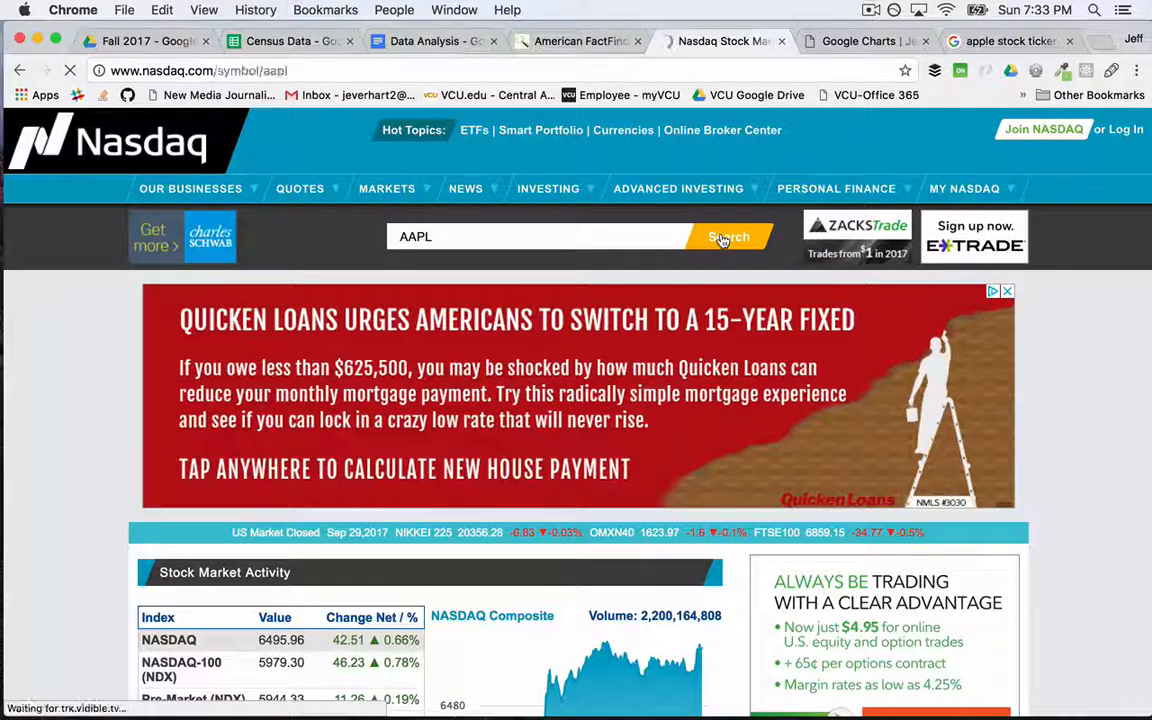
Step: Create a new Google Sheets spreadsheet in the Fall 2017 folder of Google Drive
left_click(146, 42)
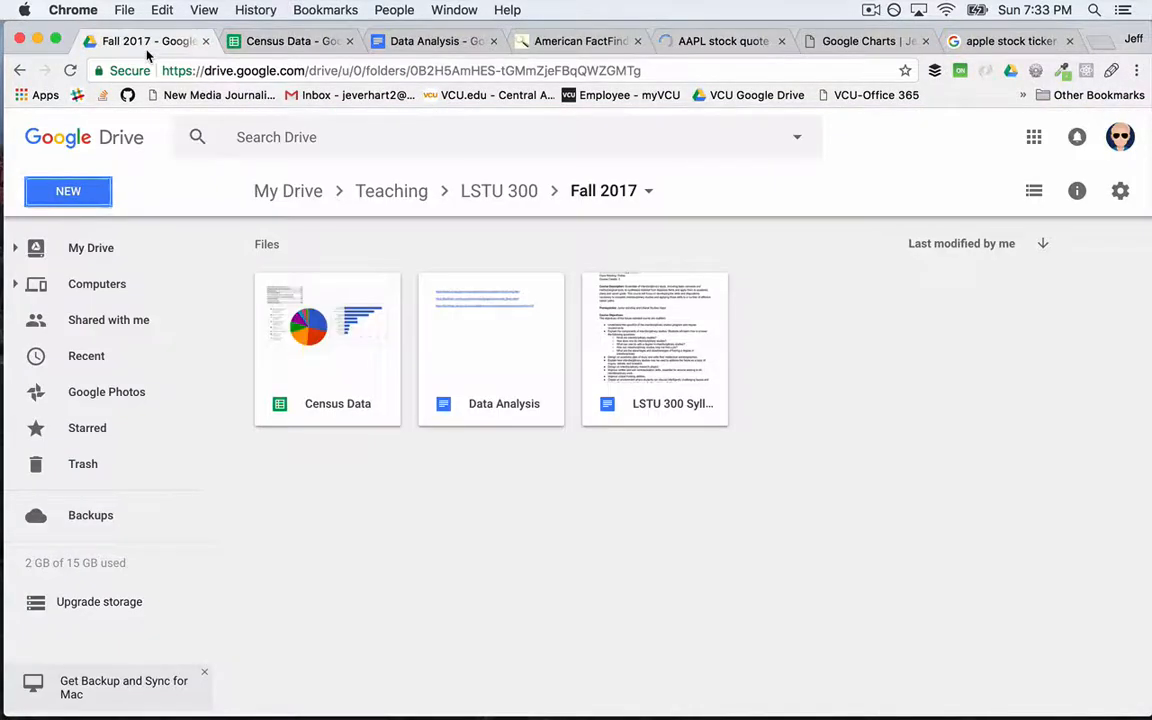
left_click(66, 194)
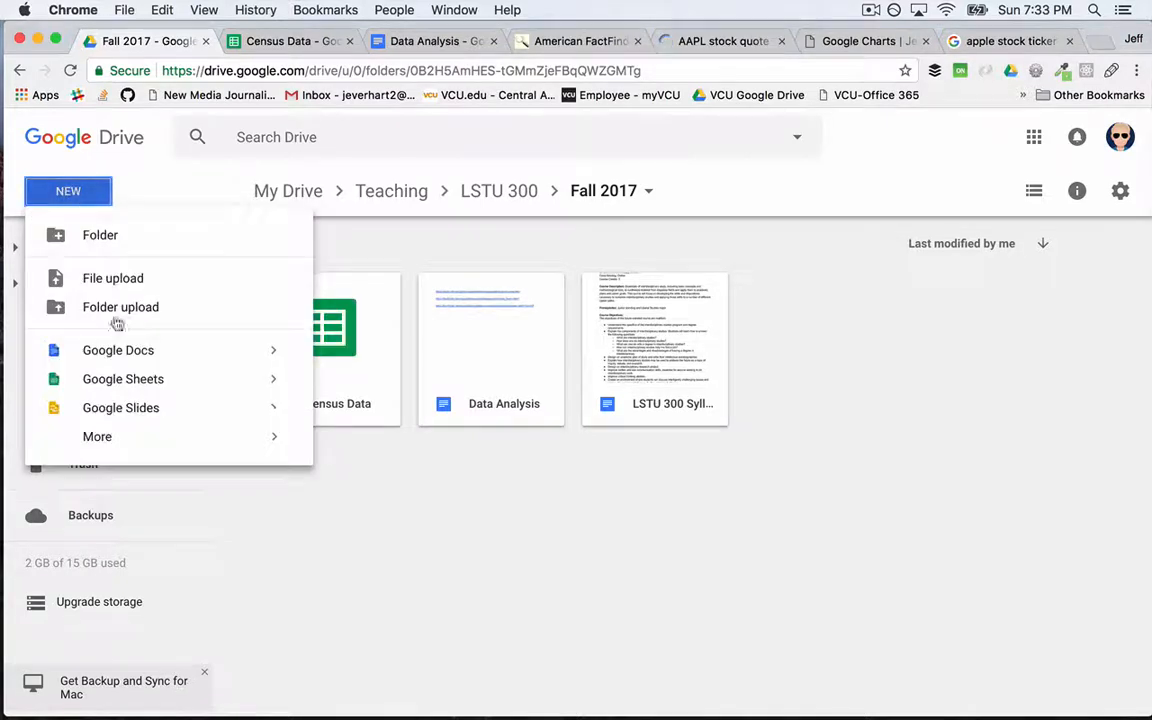
left_click(113, 386)
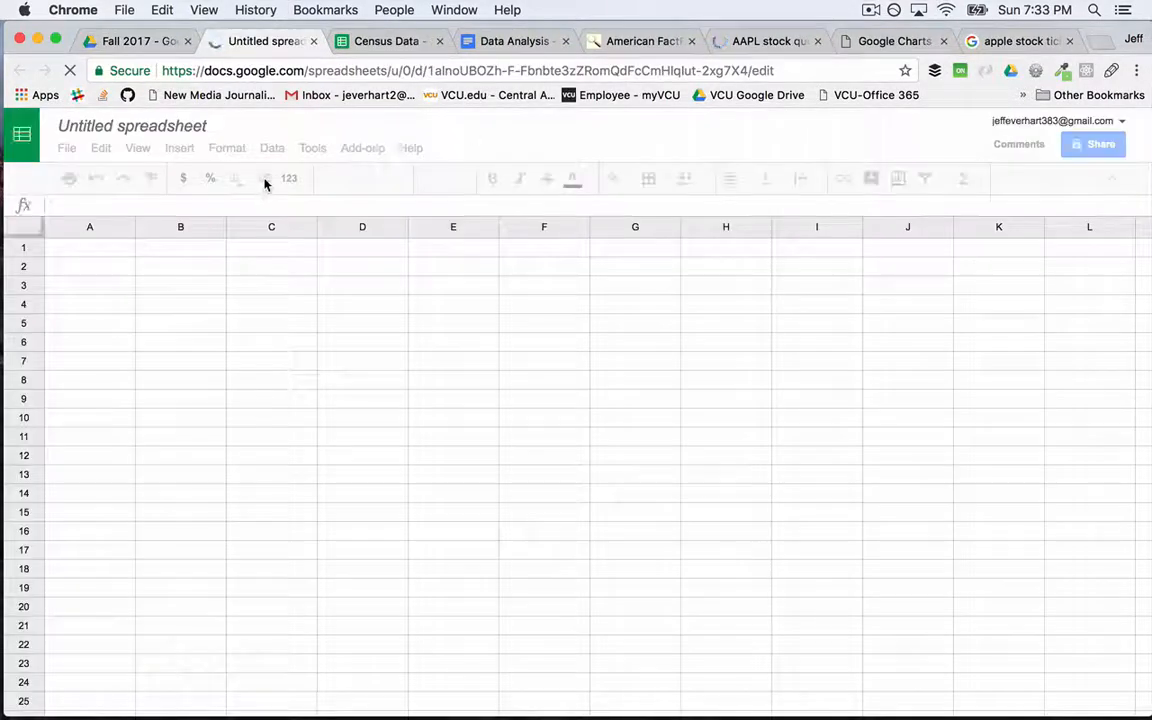
Step: Rename the untitled spreadsheet as "Stock Prices"
left_click(200, 126)
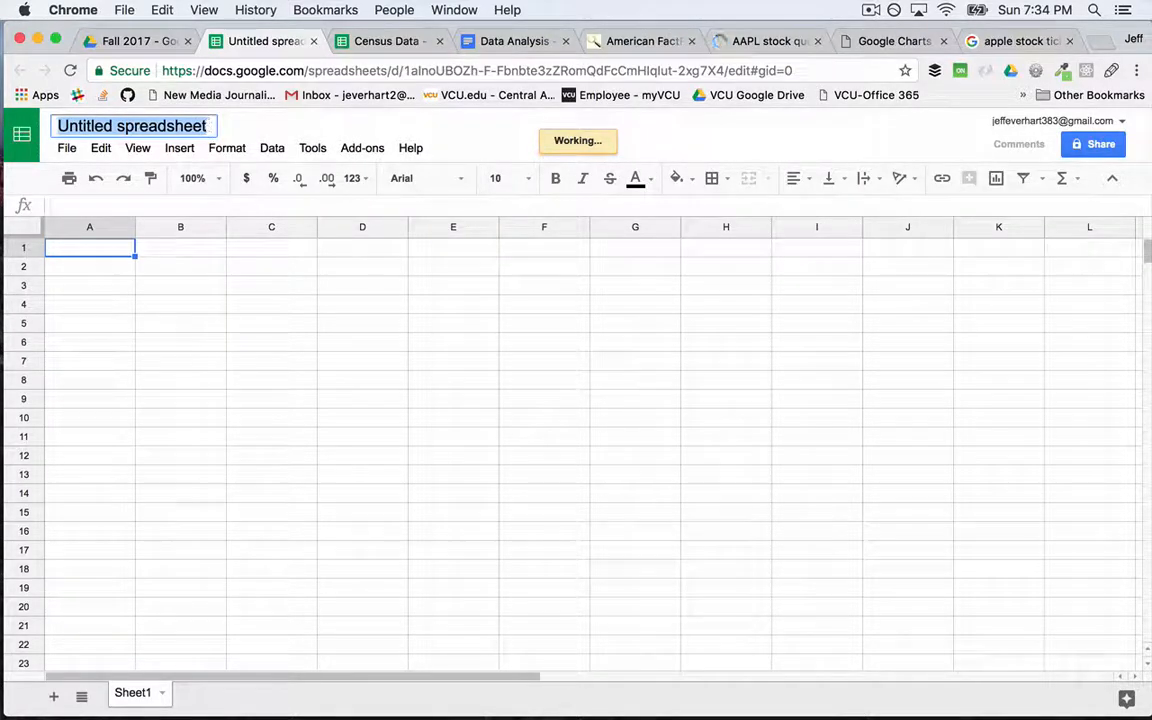
type("Stock")
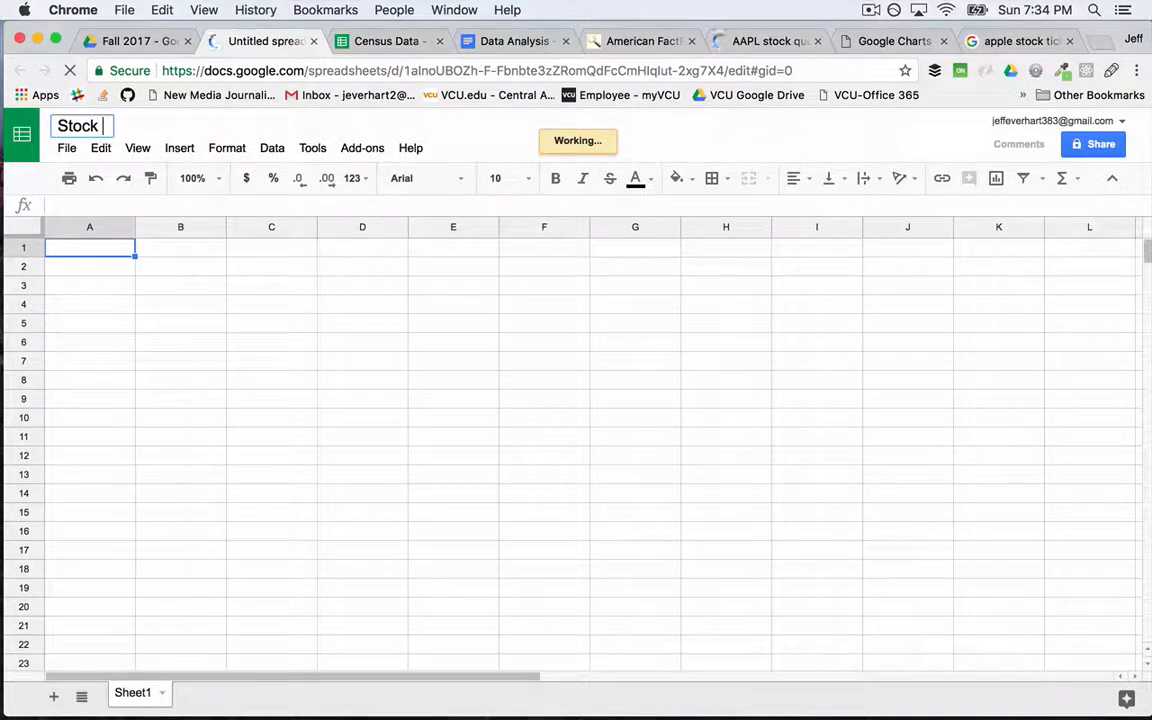
type(" Pric")
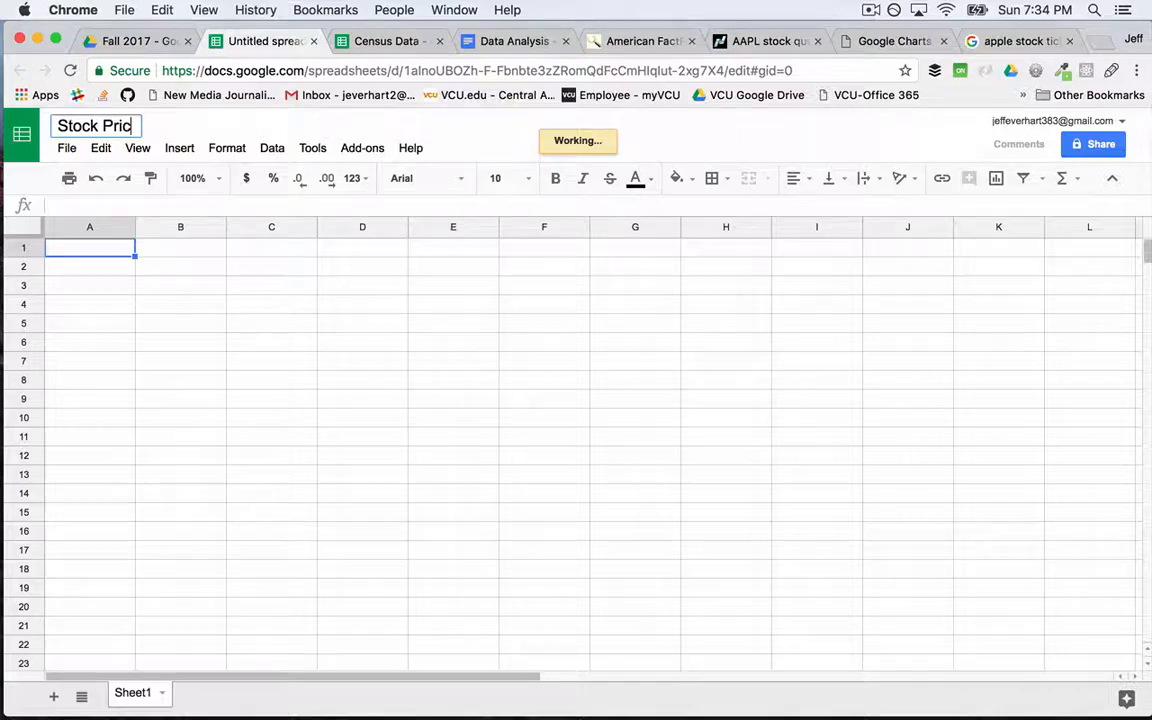
type("es")
left_click(110, 253)
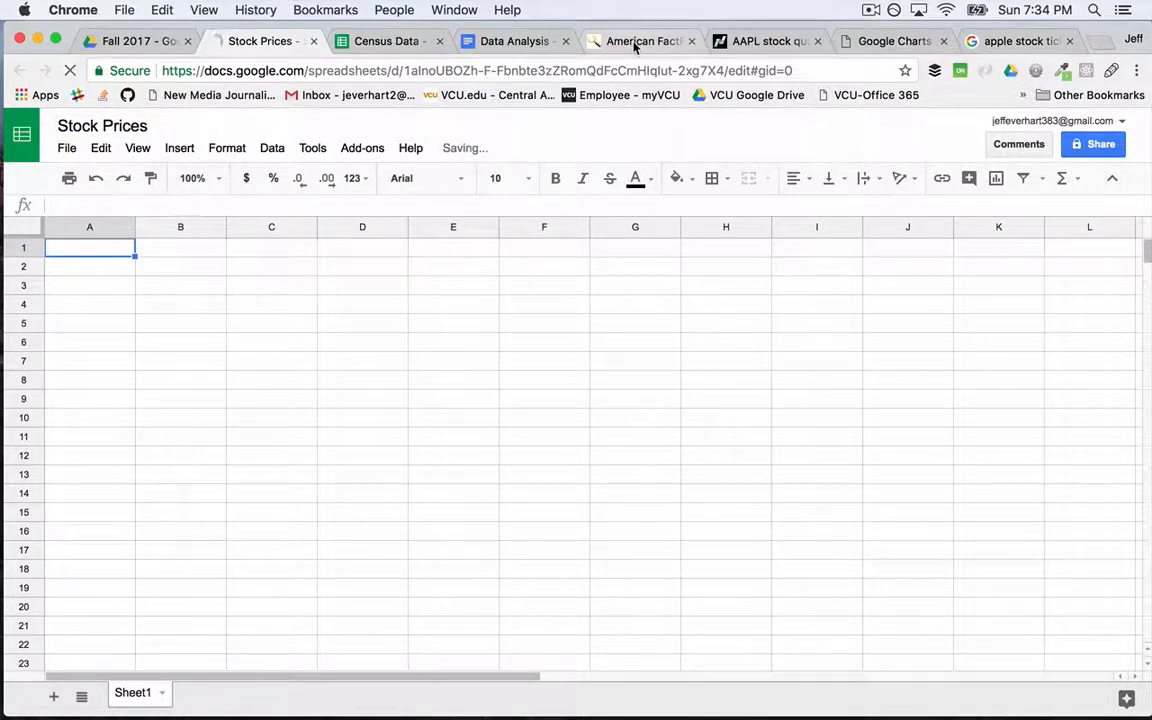
Step: Return to the Nasdaq AAPL page, open Apple's historical quotes and check the available timeframes without changing the selection
left_click(740, 41)
scroll(591, 420, "down", 5)
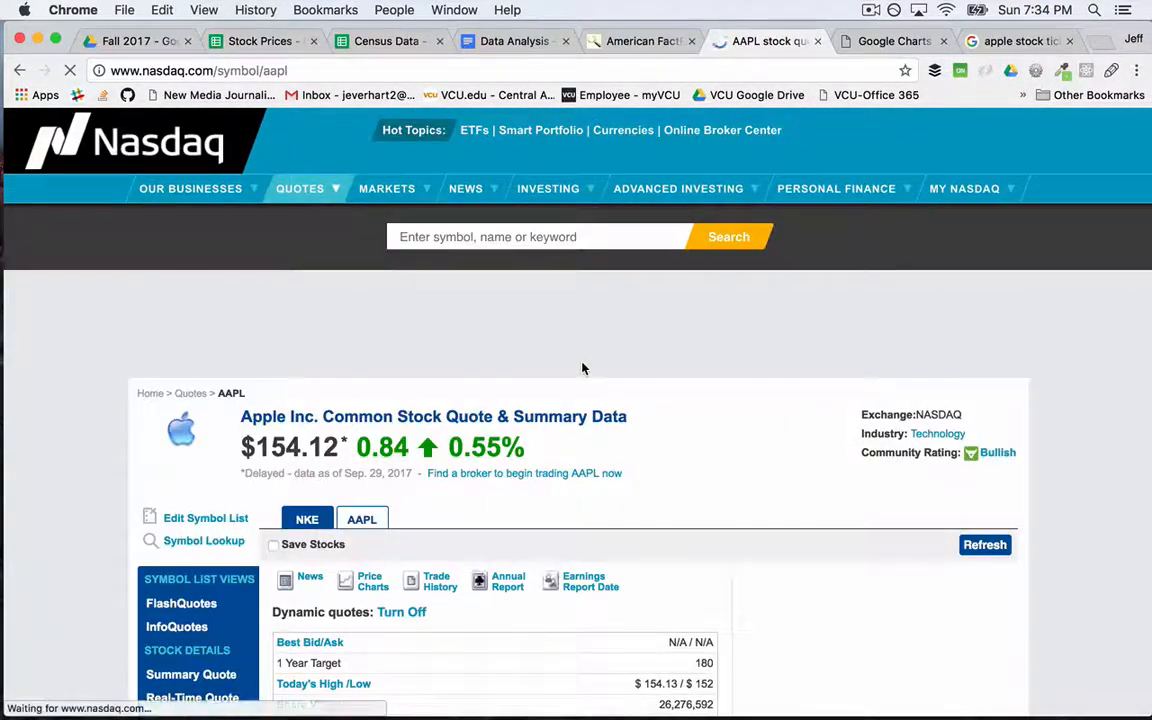
scroll(764, 476, "down", 3)
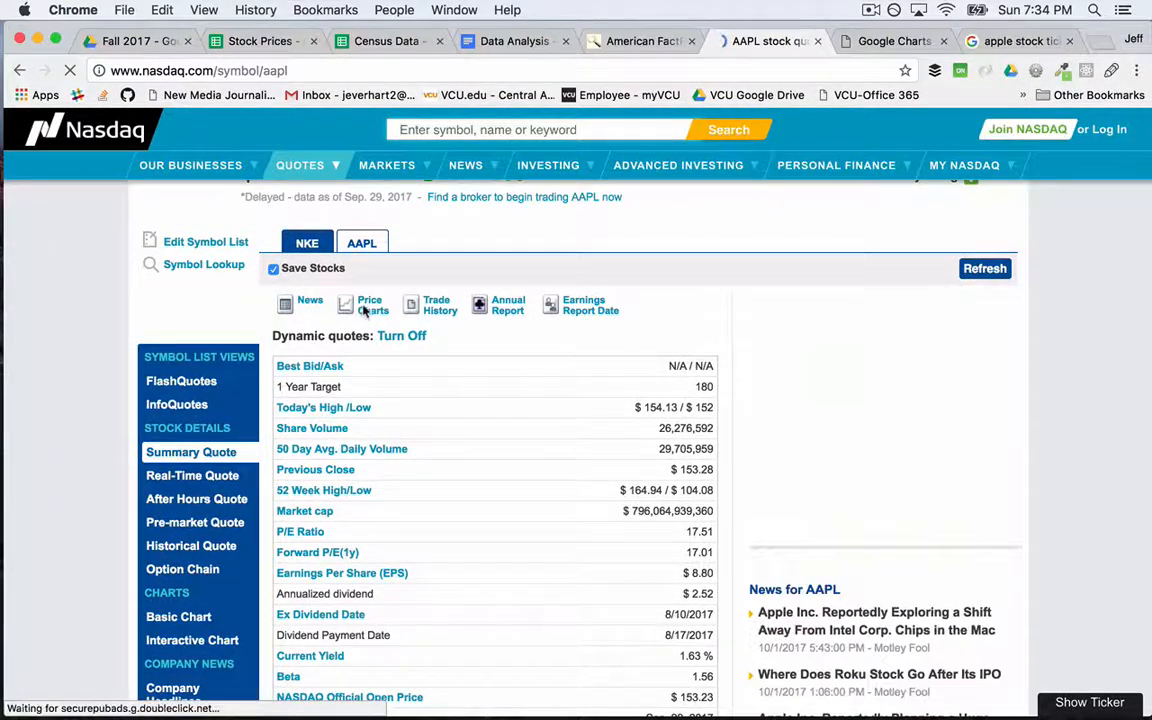
left_click(199, 548)
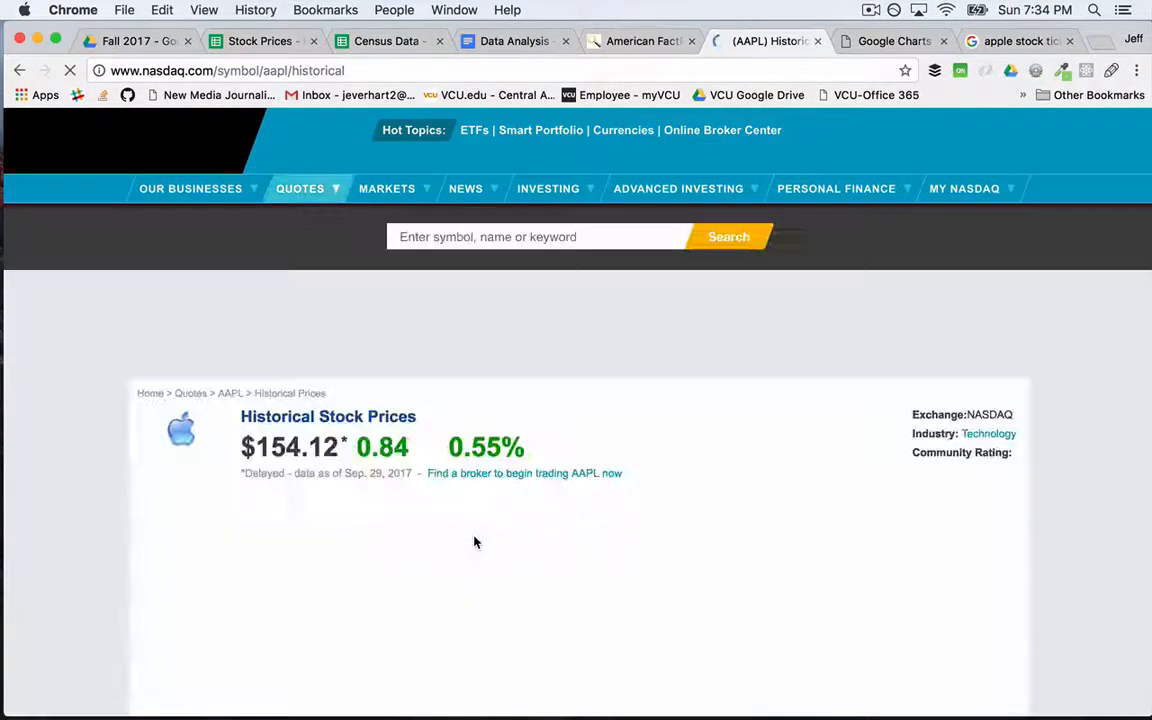
scroll(687, 476, "down", 5)
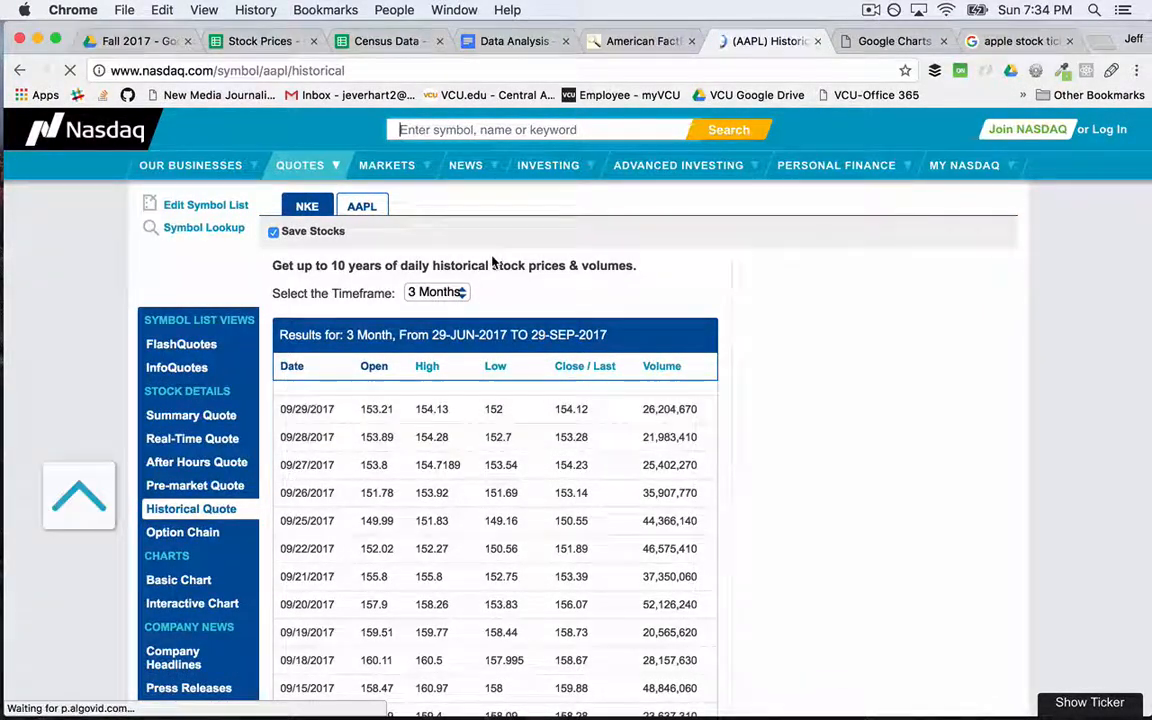
left_click(458, 291)
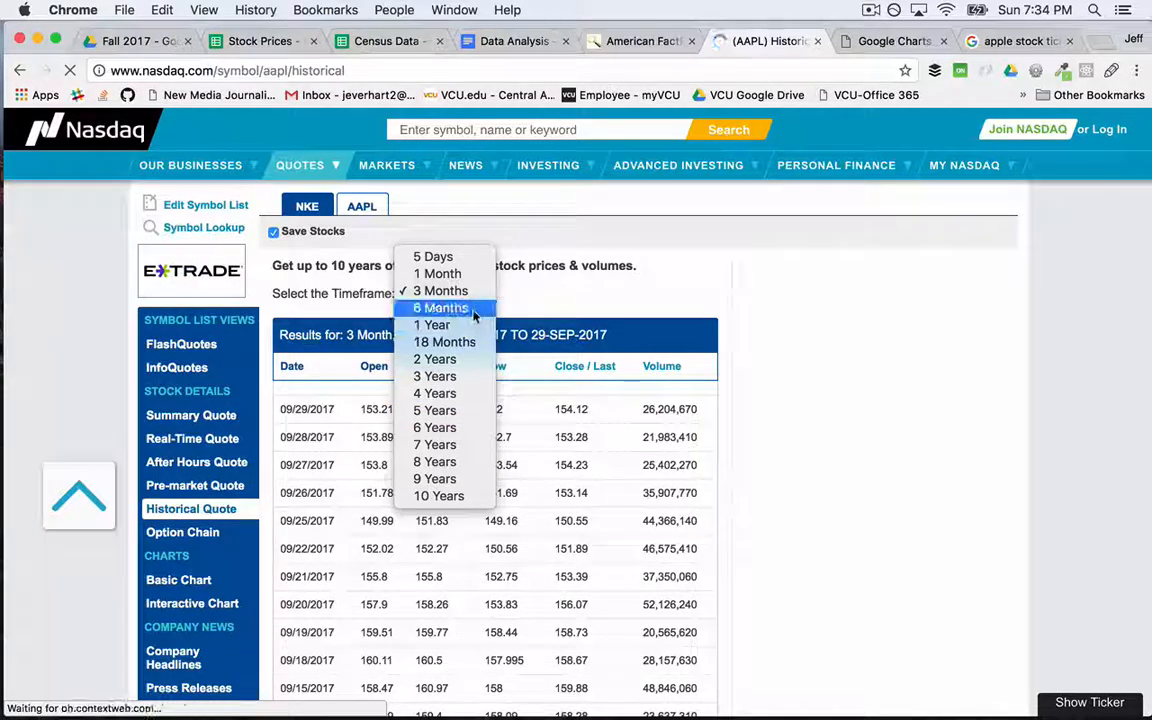
left_click(552, 295)
Step: Select every row of the historical price table, from 09/29/2017 down to 06/29/2017
left_click(311, 411)
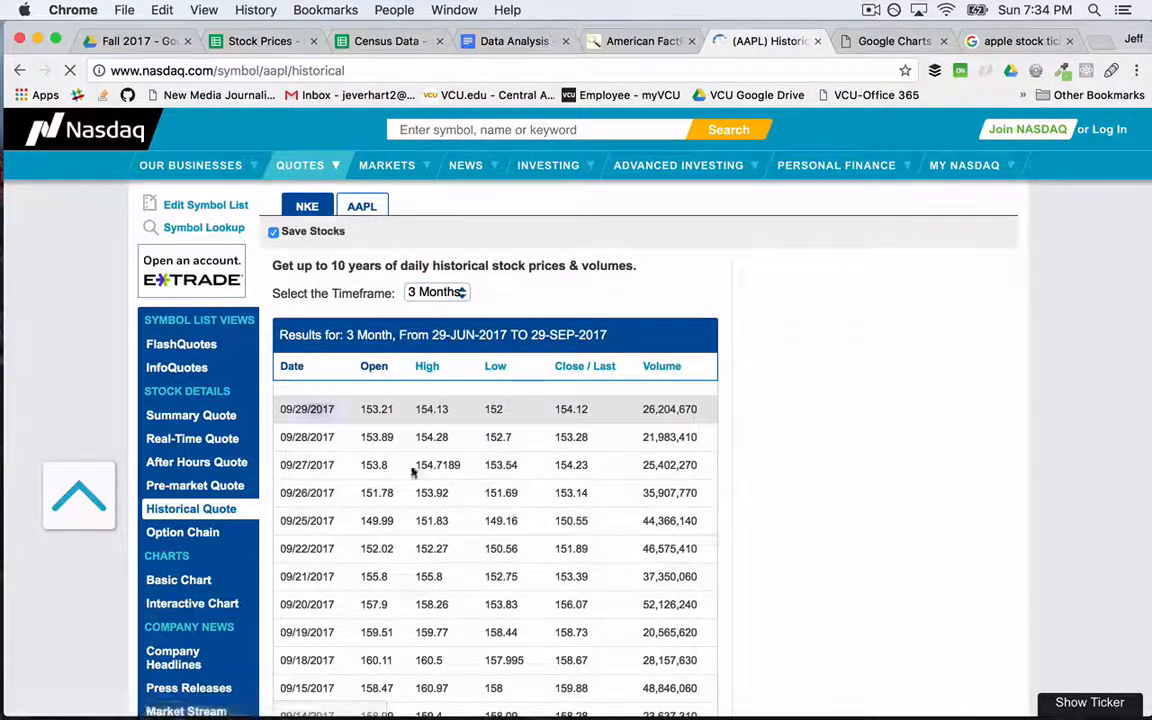
left_click_drag(412, 472, 687, 540)
scroll(567, 554, "down", 5)
scroll(632, 620, "down", 10)
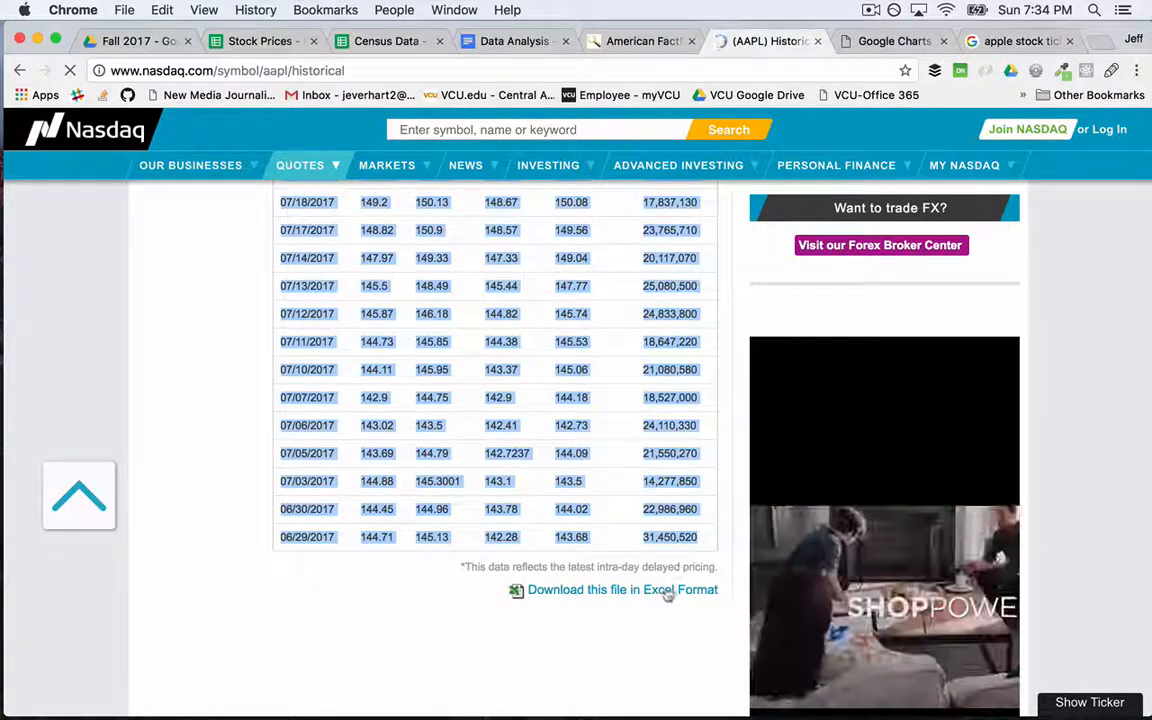
Step: Download the historical quotes in Excel format and dismiss the Nasdaq feedback survey
left_click(668, 592)
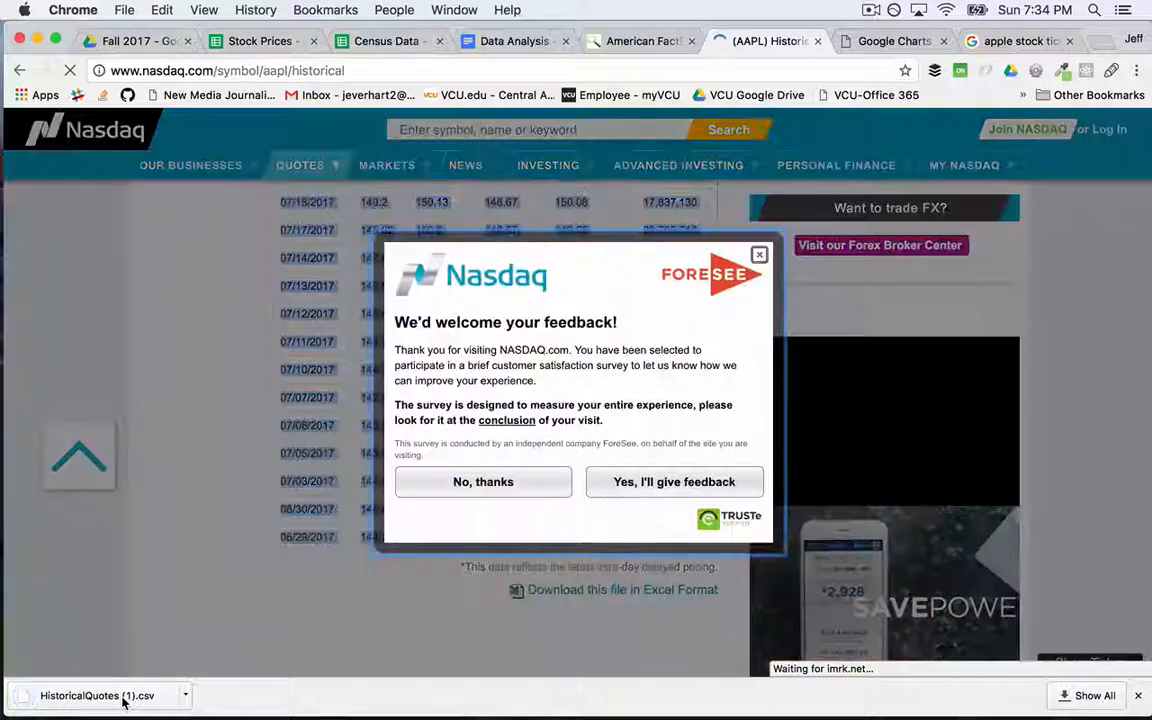
left_click(123, 700)
left_click(760, 257)
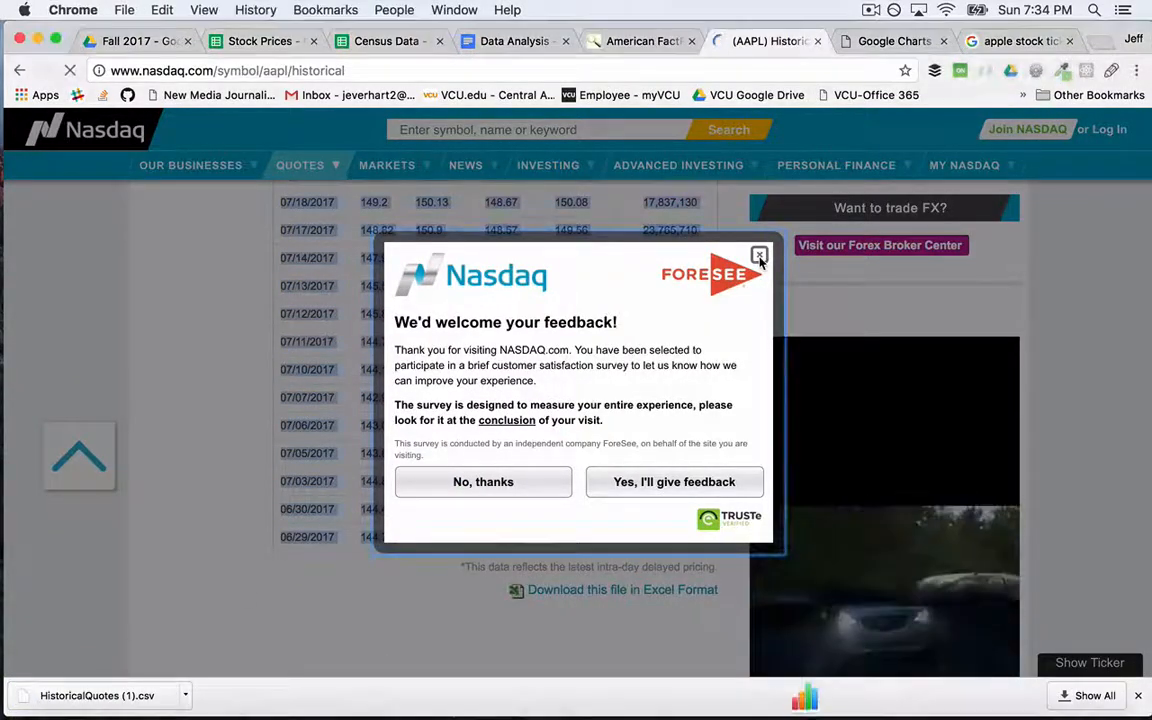
left_click(760, 257)
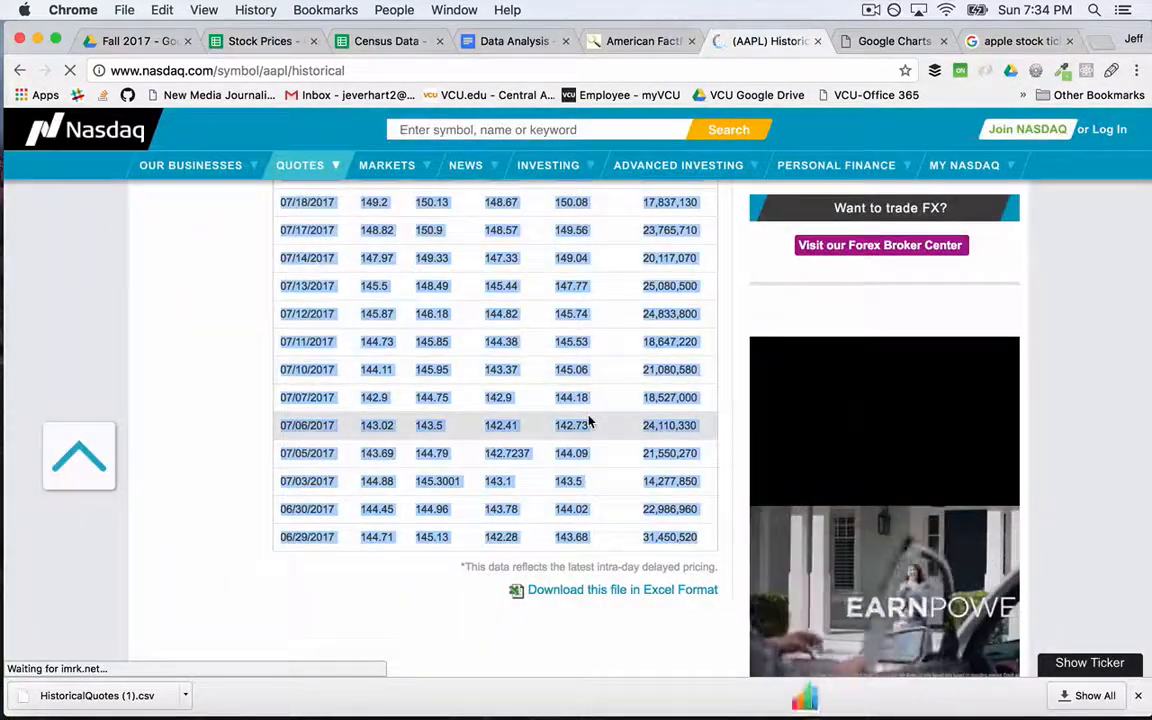
Step: View the downloaded HistoricalQuotes (1).csv in Numbers, then close its window
left_click(140, 696)
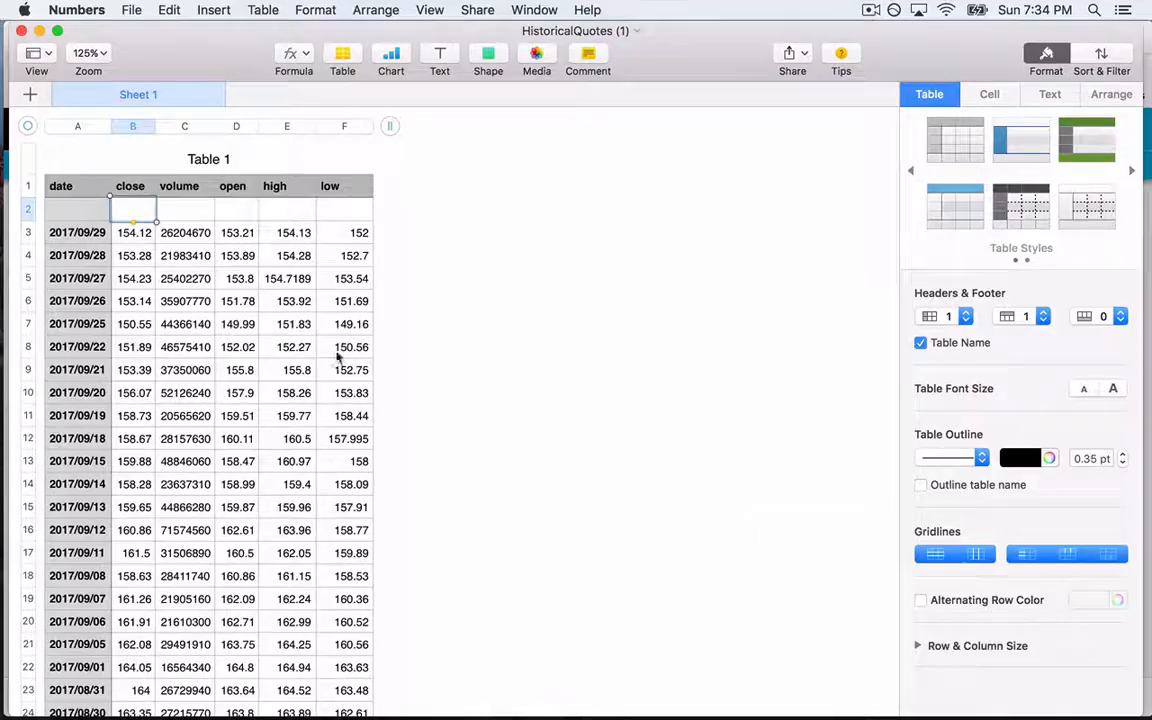
left_click(22, 31)
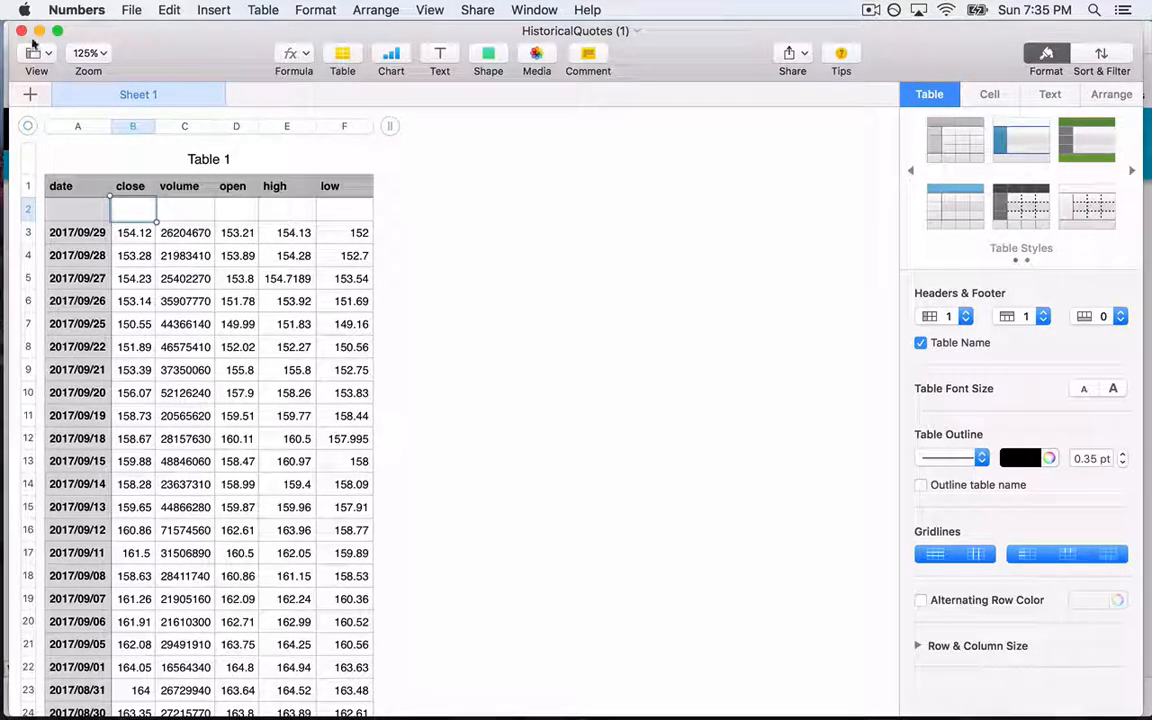
left_click(21, 31)
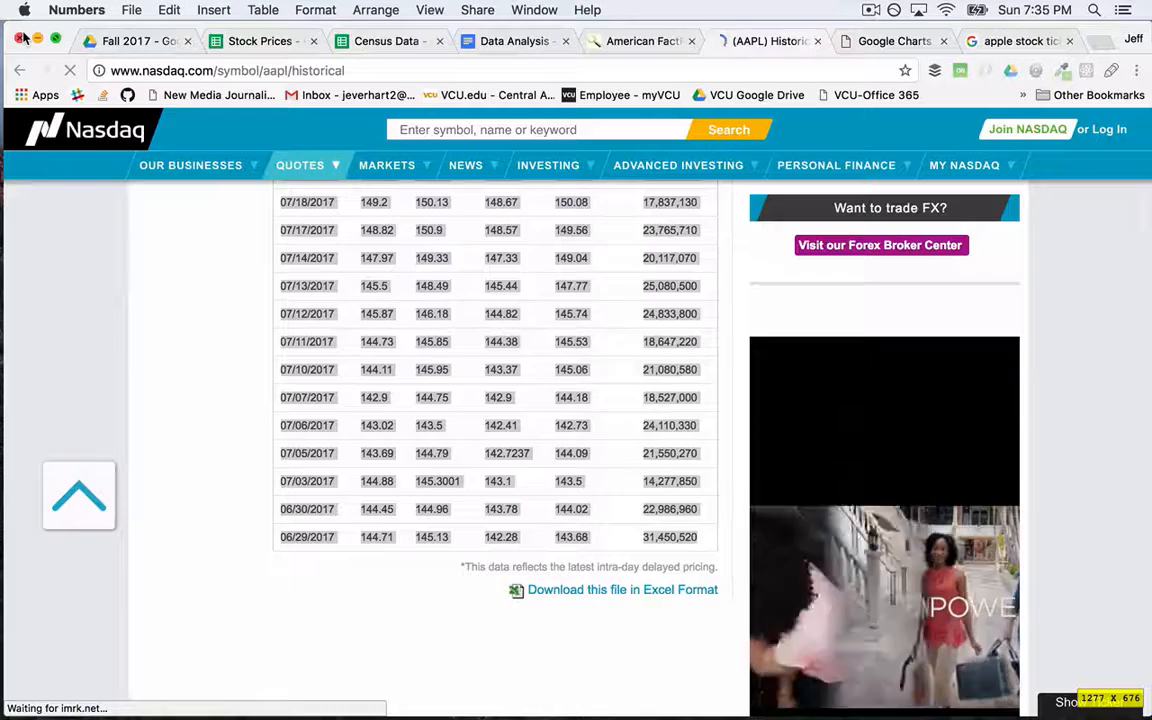
Step: Paste the copied Nasdaq price table into Sheet1 of the Stock Prices spreadsheet, starting at cell A1
left_click(276, 41)
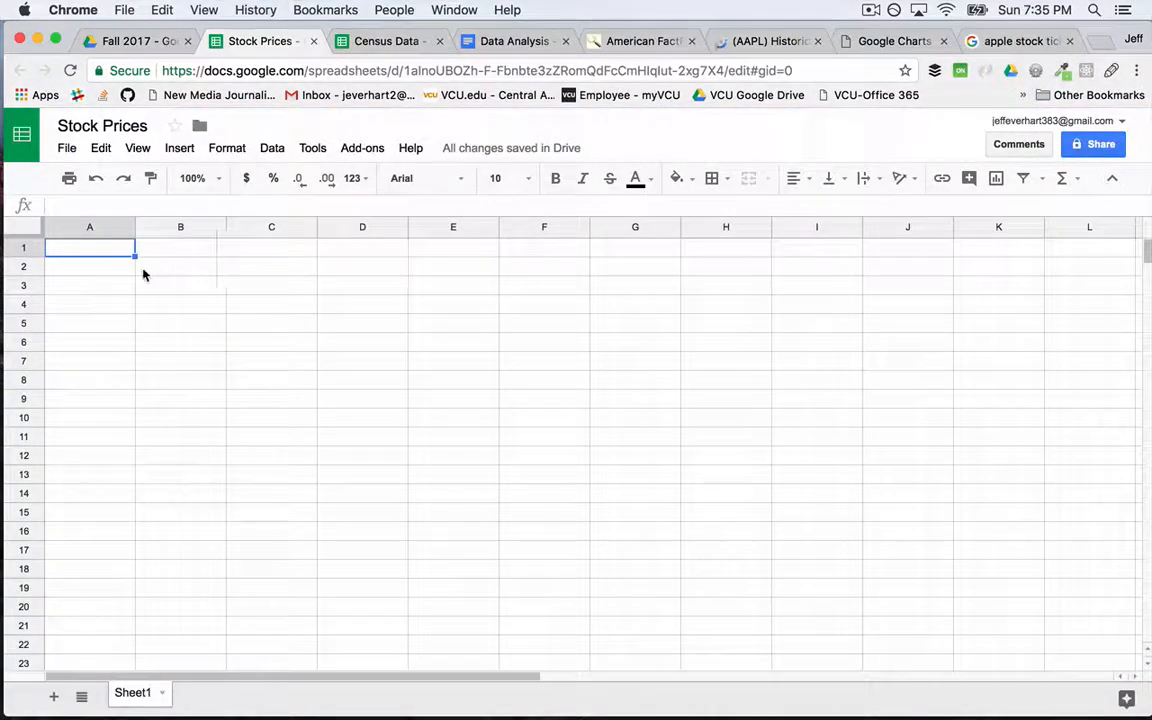
left_click(28, 230)
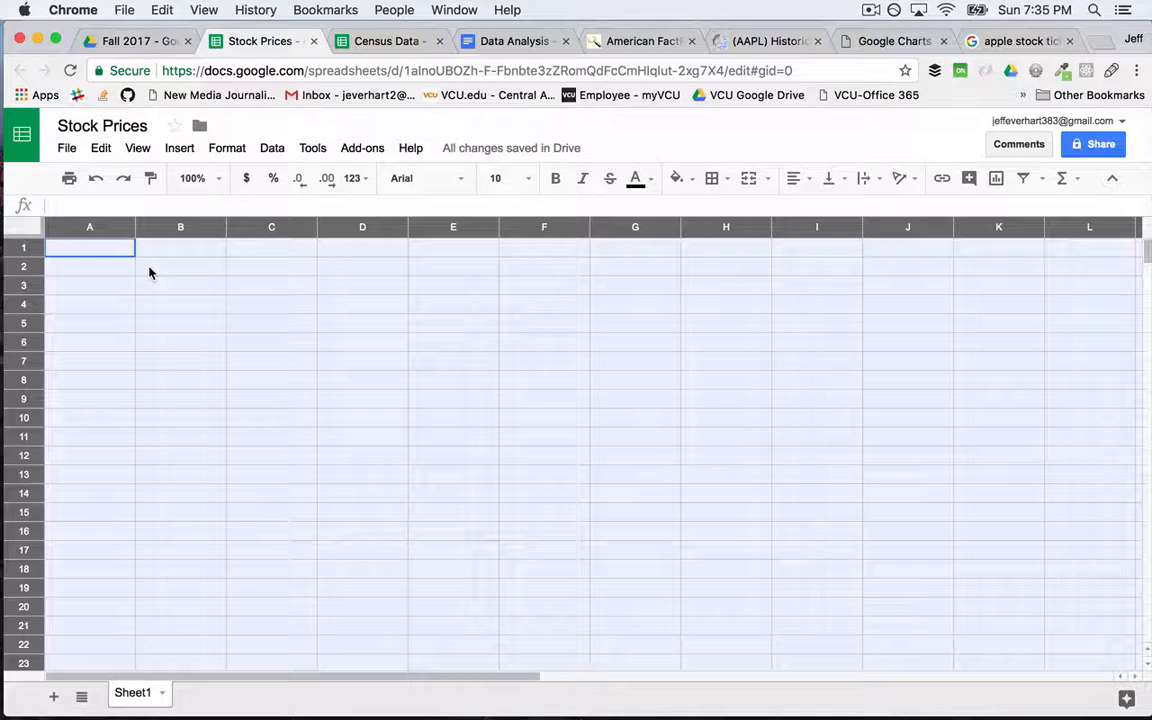
key("super+v")
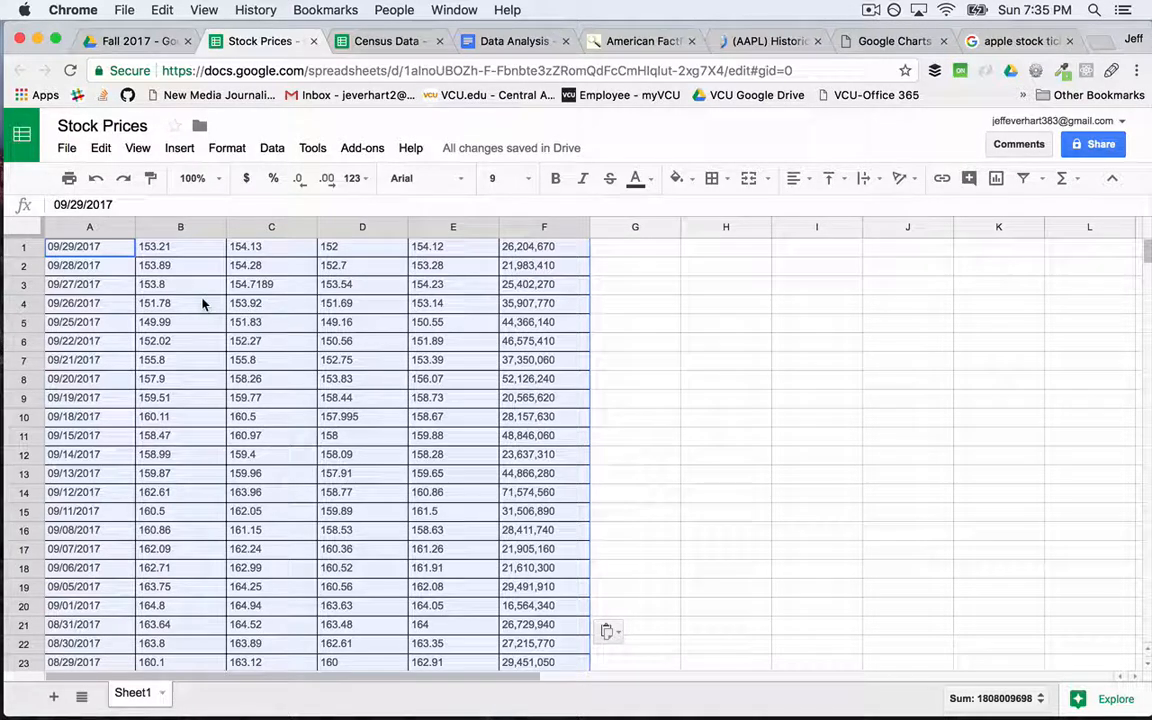
left_click(111, 263)
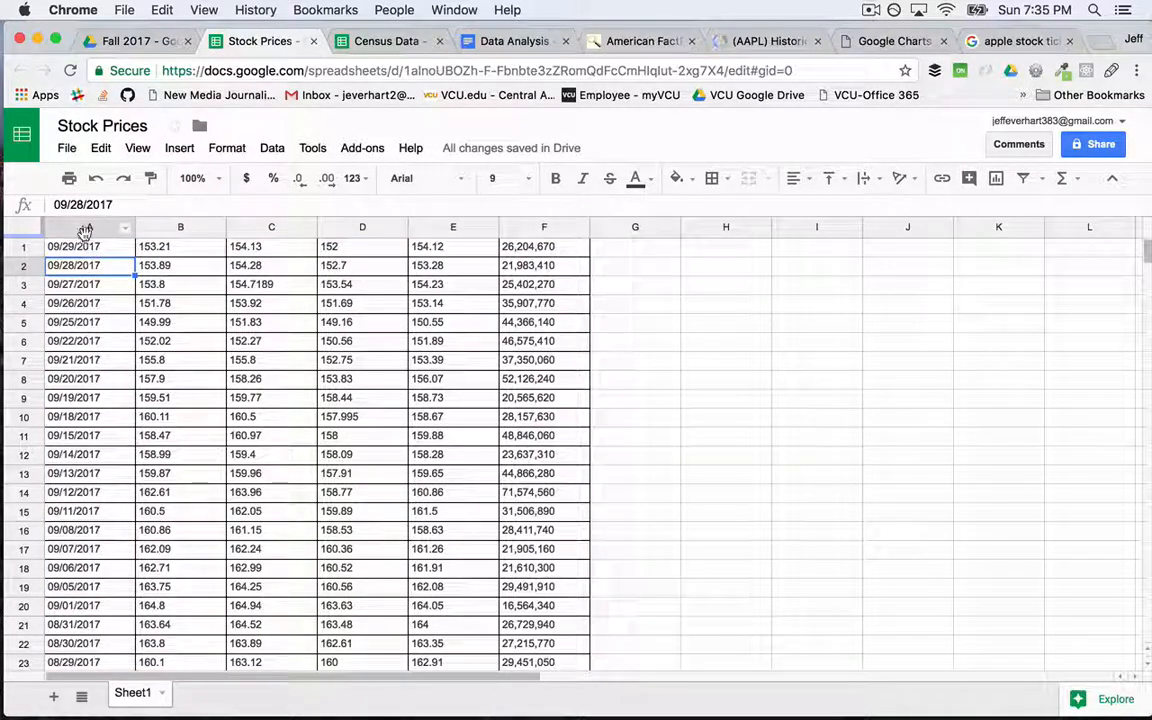
Step: Insert a blank row above the first row of price data and enter the heading Date in A1
right_click(26, 248)
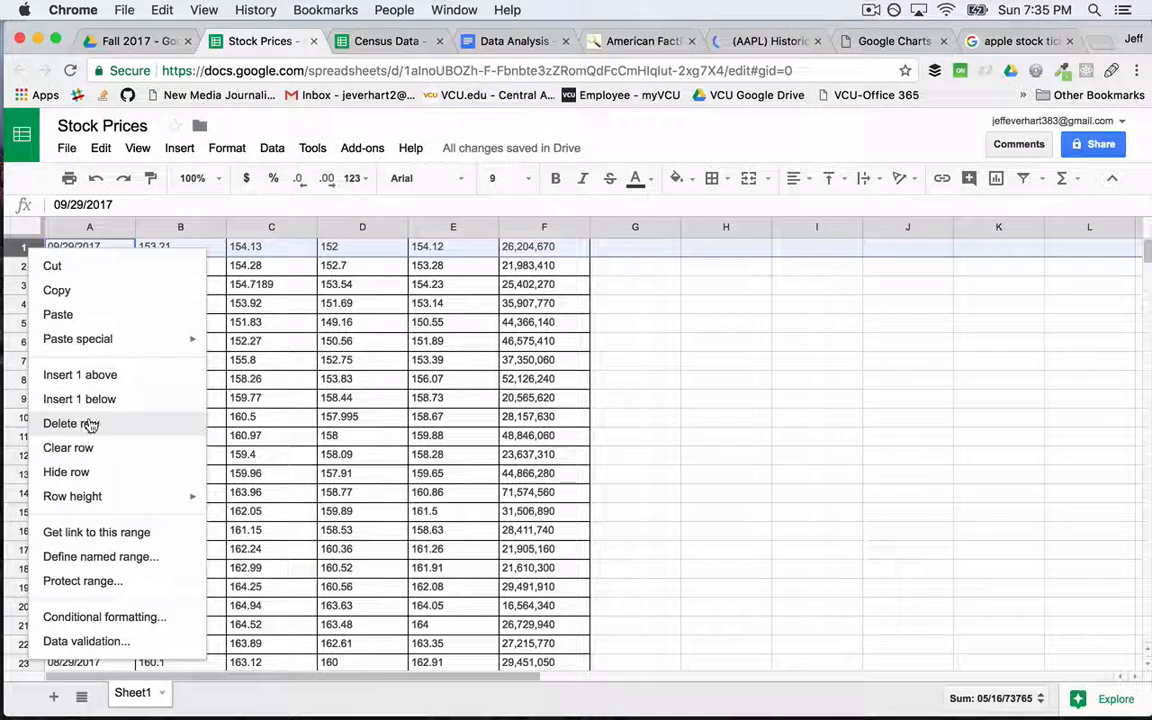
left_click(88, 374)
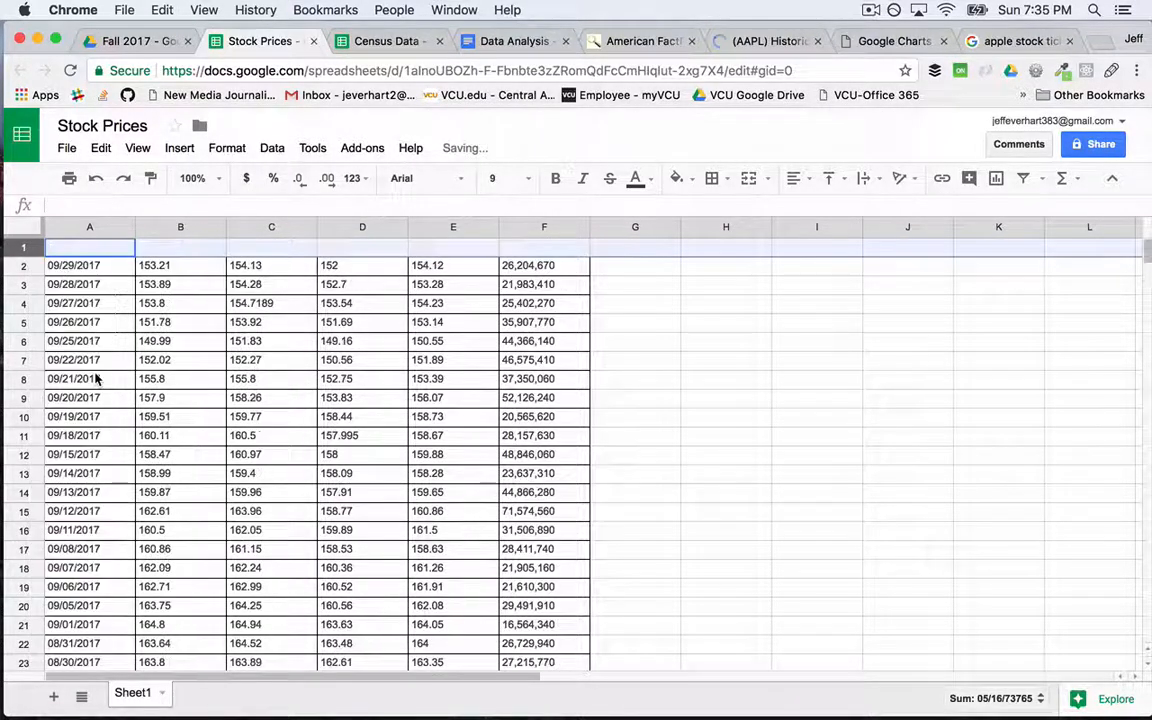
type("Date")
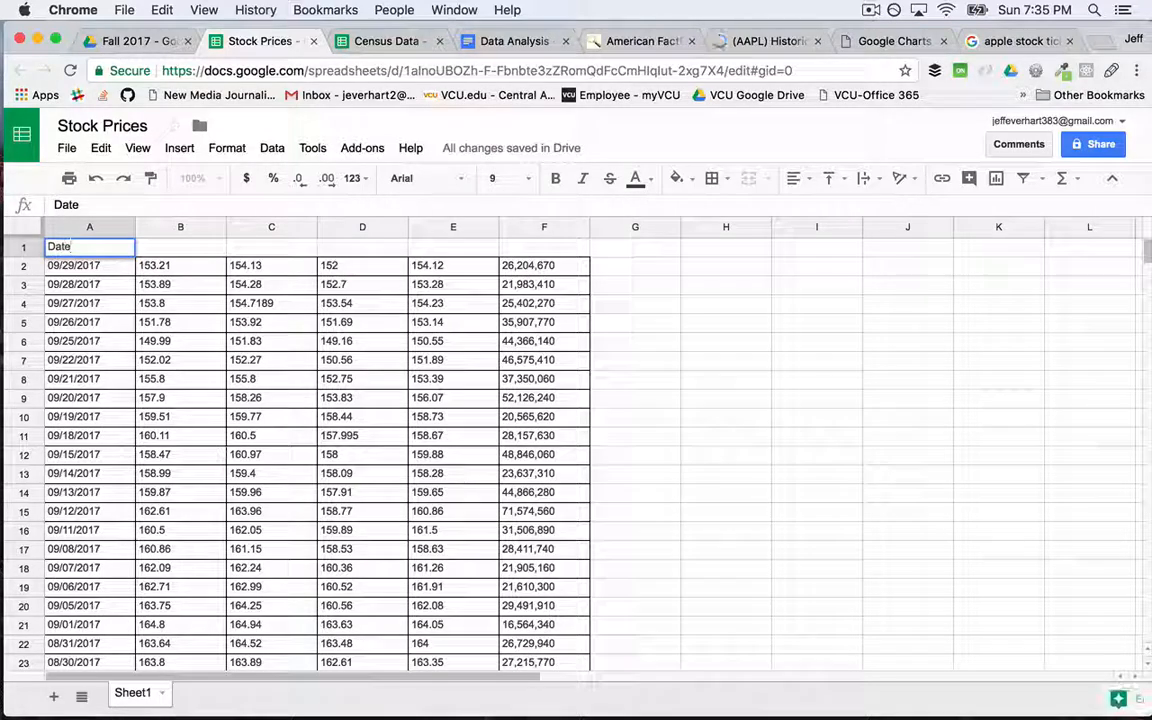
key("Tab")
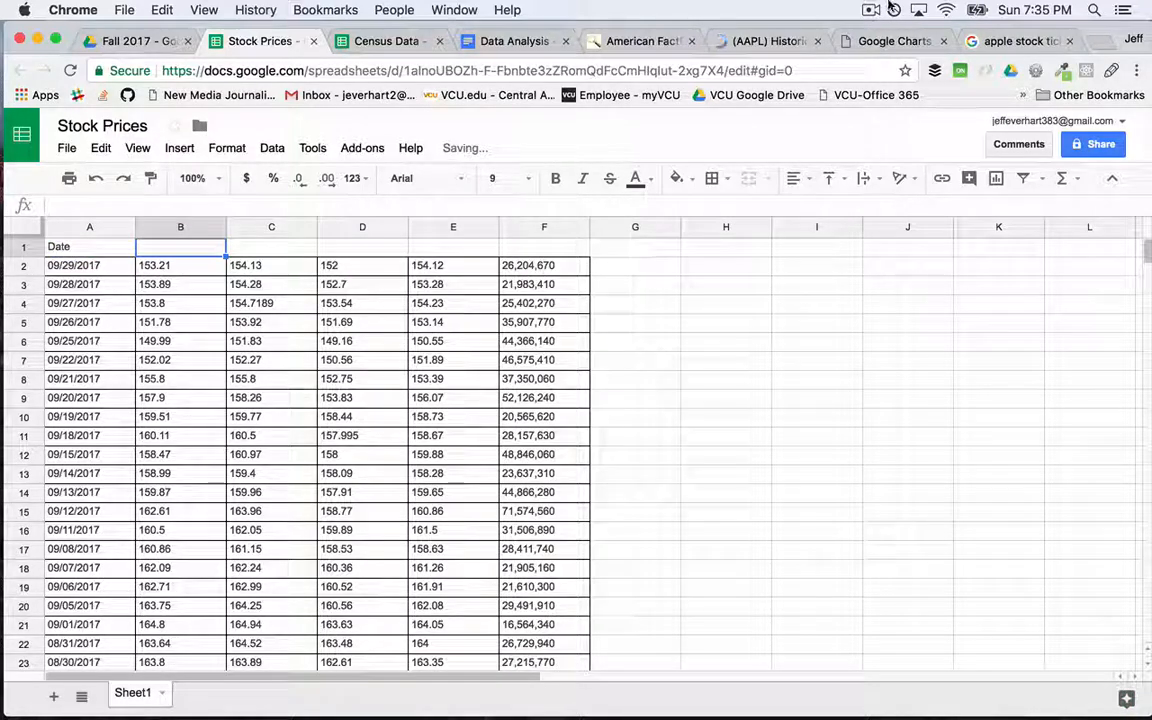
Step: Check the column headings of the AAPL historical price table on Nasdaq, then return to the Stock Prices spreadsheet
left_click(770, 42)
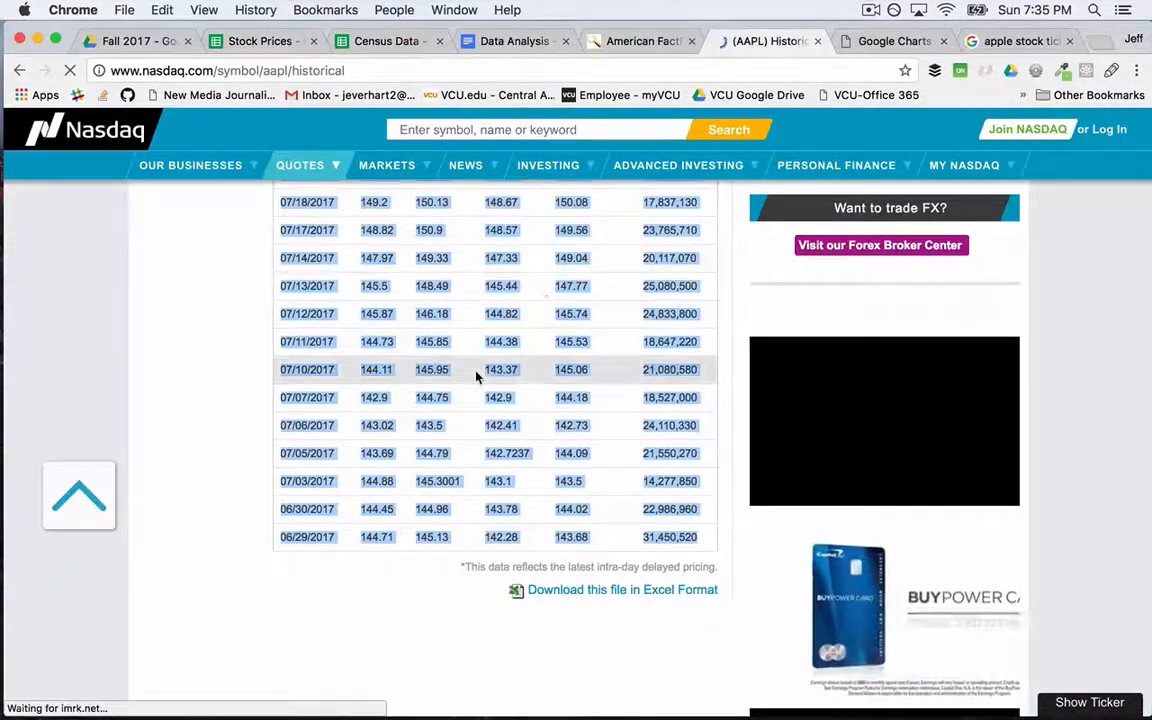
scroll(478, 380, "up", 10)
scroll(478, 379, "up", 4)
scroll(477, 379, "down", 4)
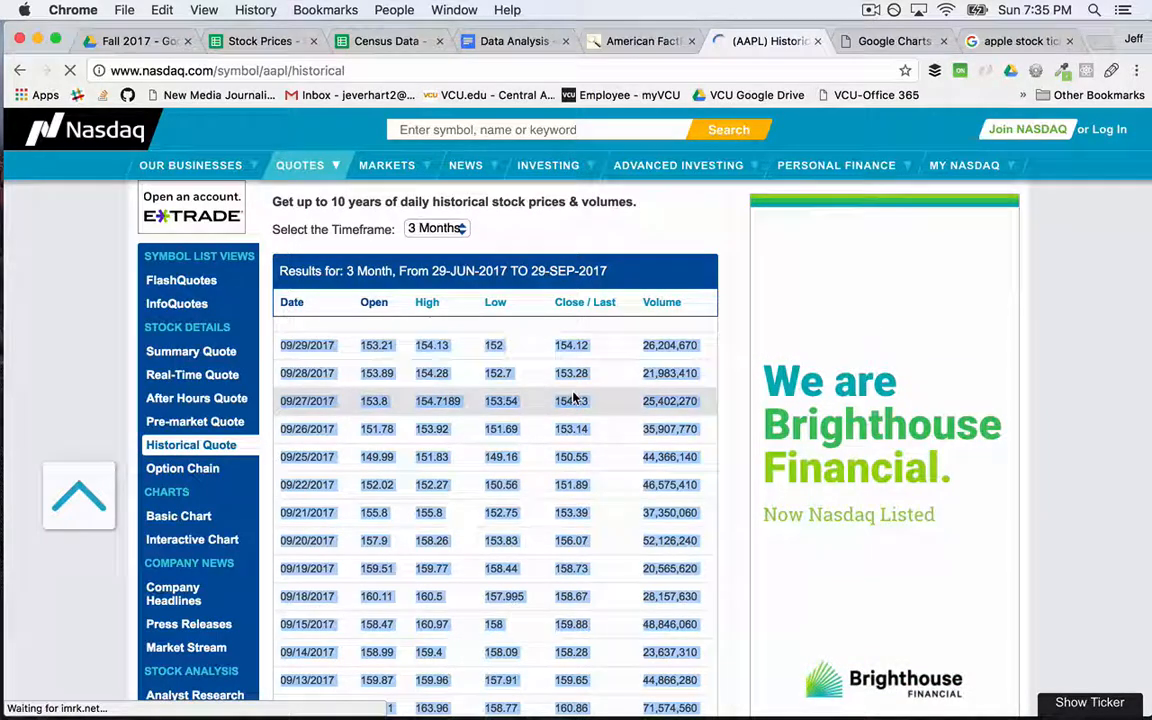
left_click(258, 41)
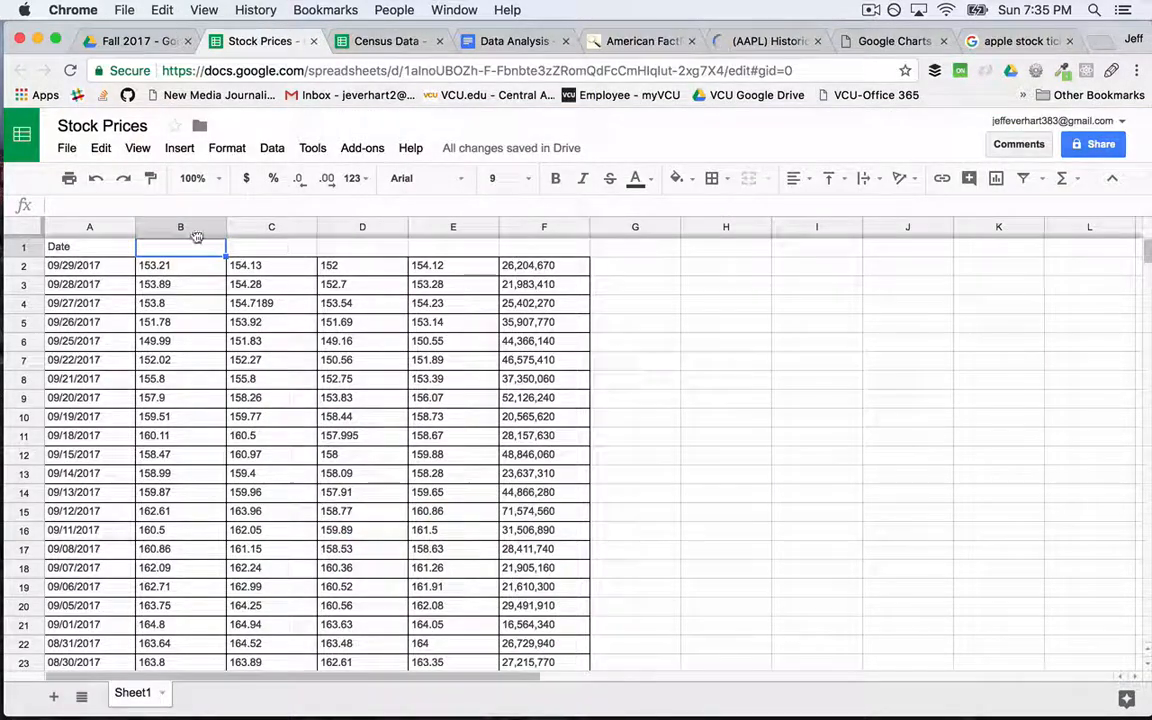
Step: Delete the open, high, low and volume columns, leaving only the dates and closing prices
left_click(182, 224)
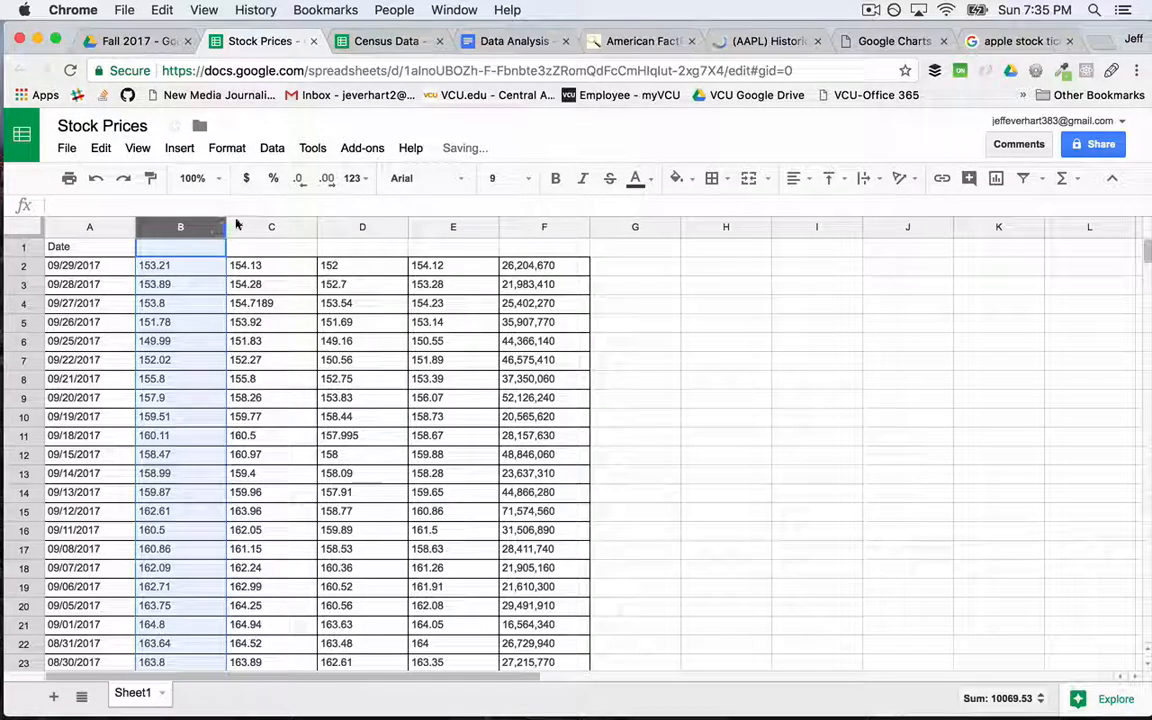
left_click(271, 227, "shift")
left_click(340, 228, "shift")
right_click(340, 228)
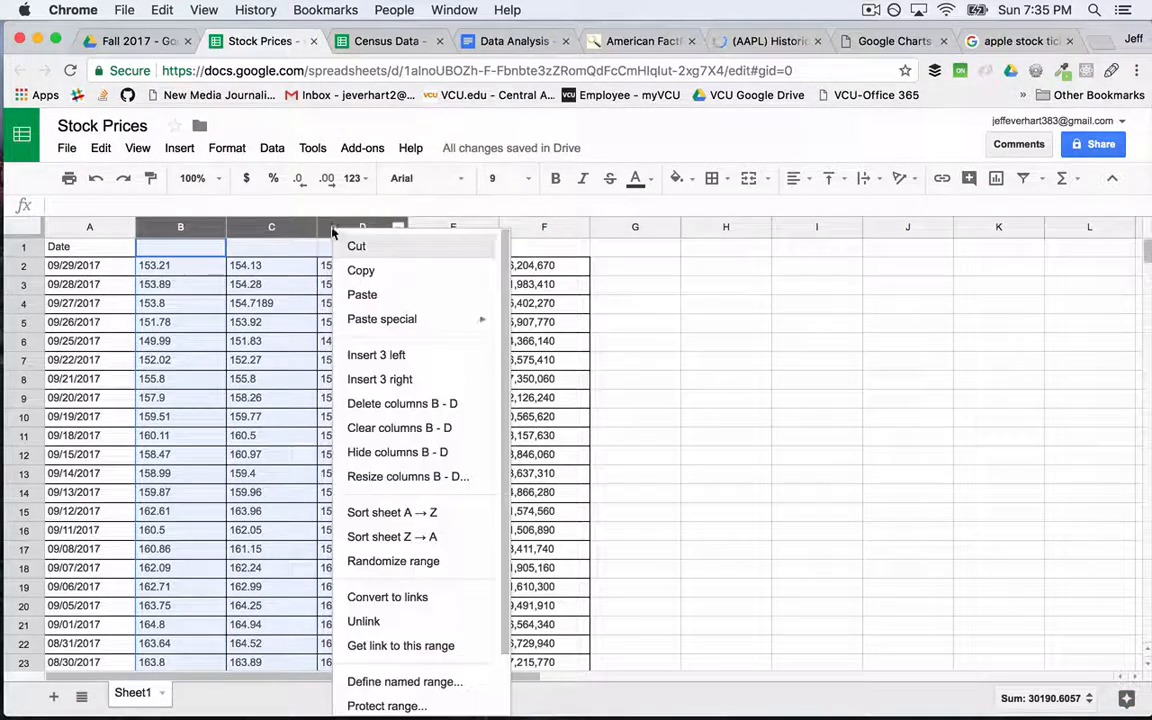
left_click(381, 404)
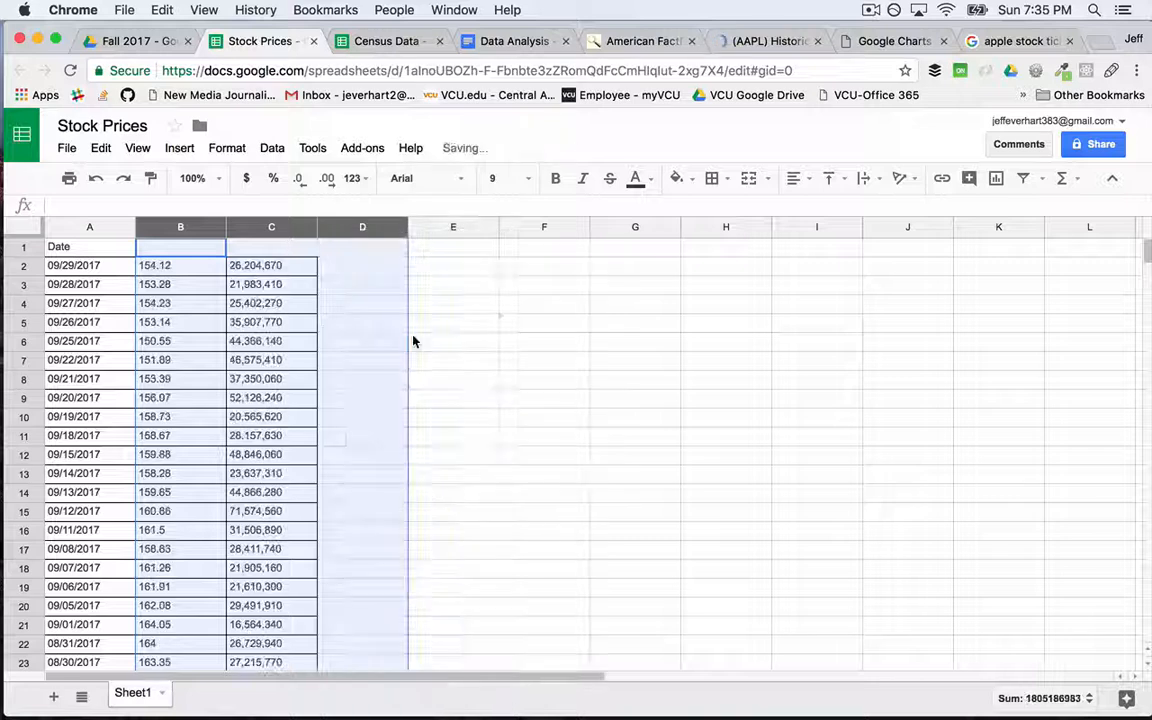
left_click(263, 228)
right_click(265, 228)
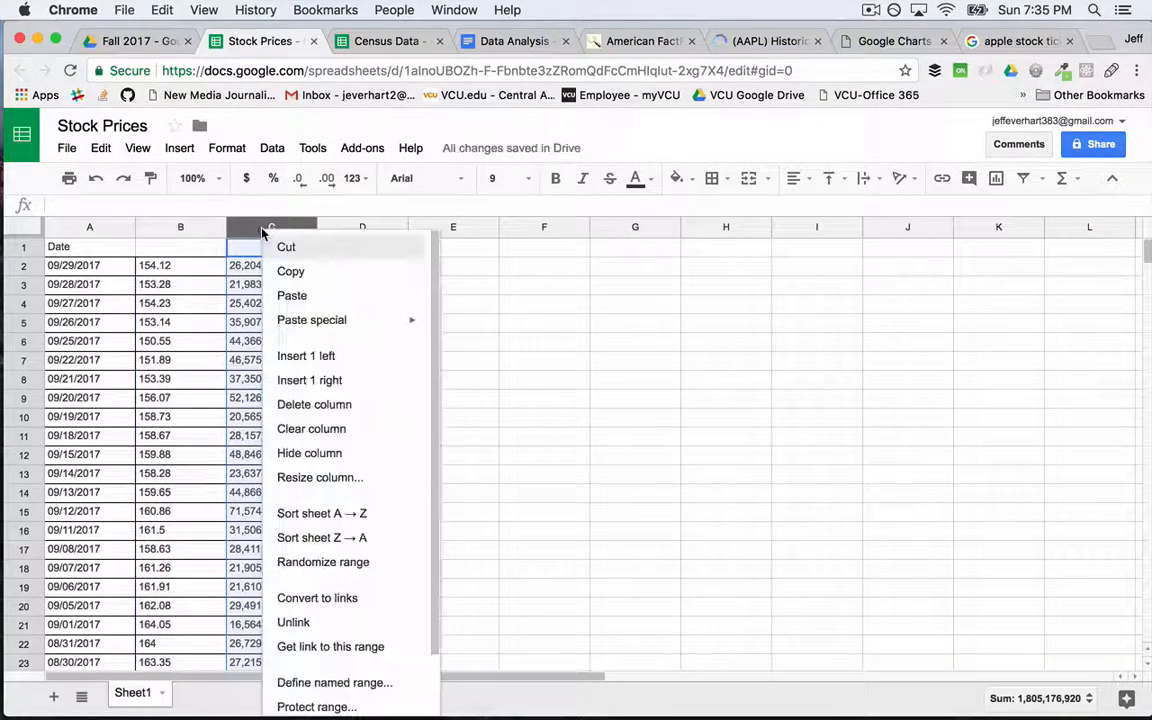
left_click(325, 406)
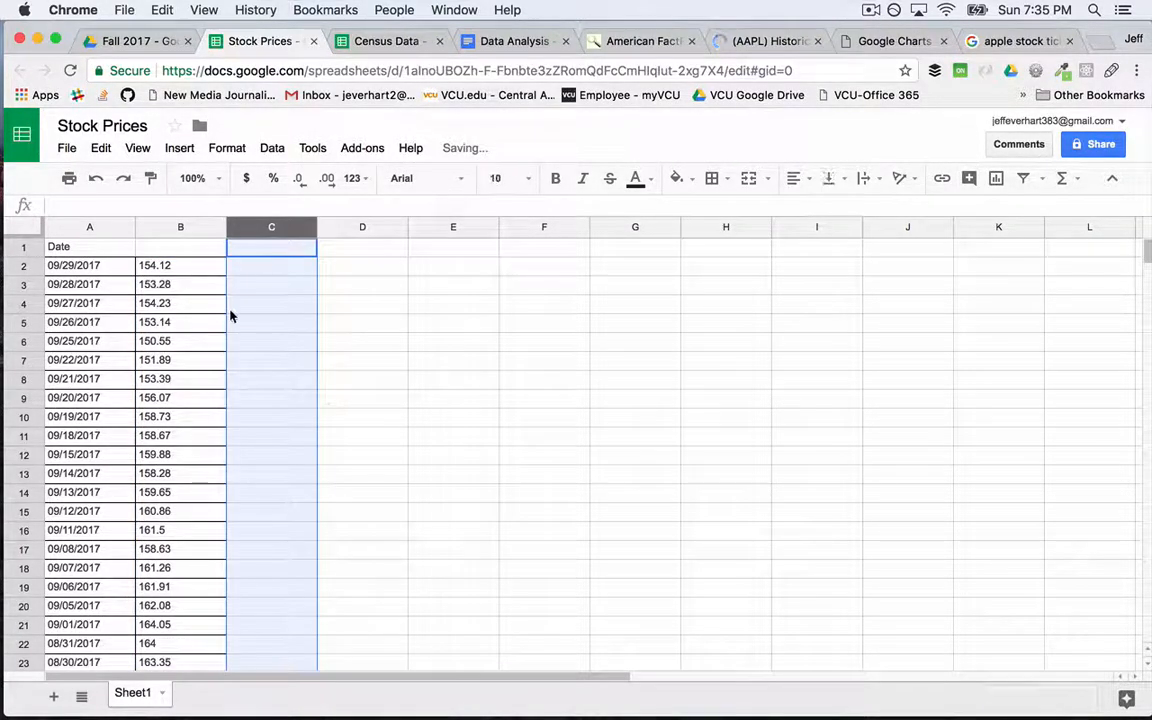
Step: Enter the heading AAPL above the closing prices in B1
left_click(175, 250)
type("AAPL")
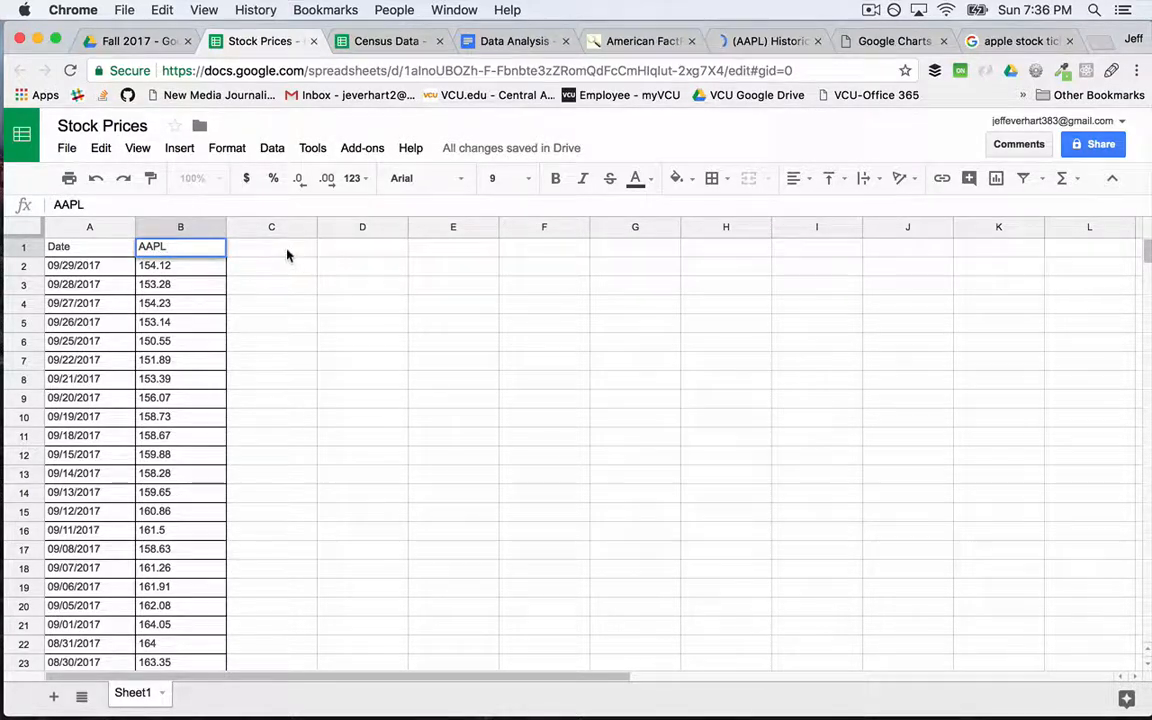
left_click(287, 252)
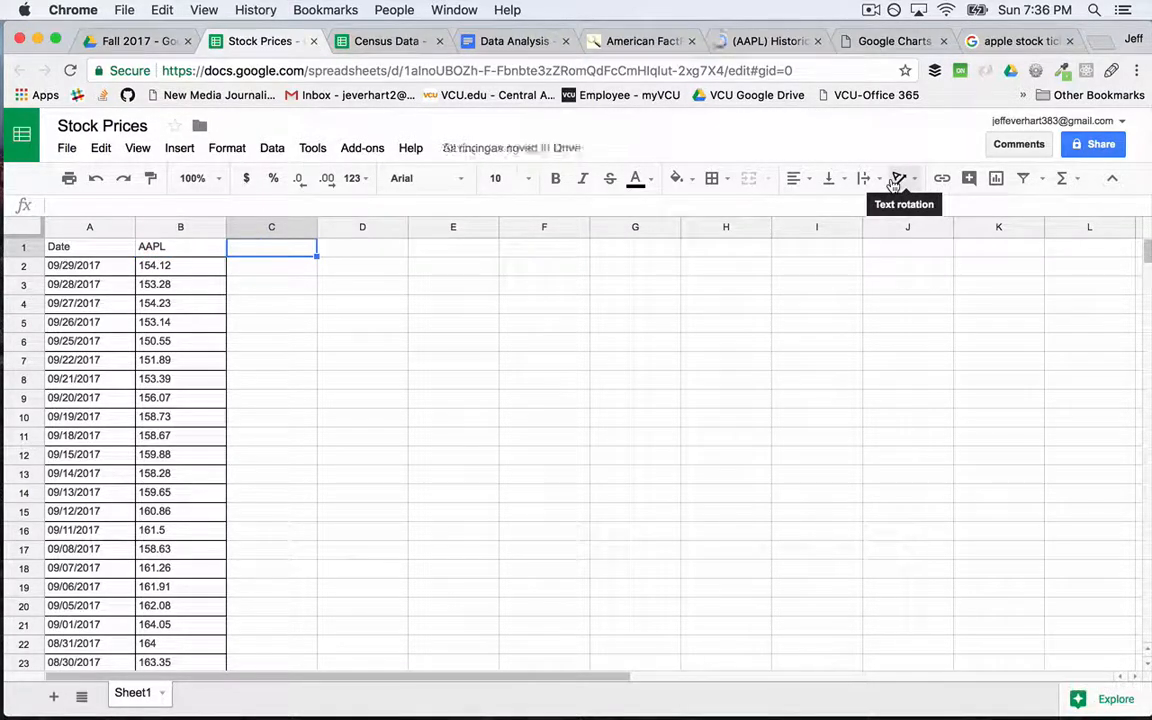
Step: Switch to the Apple ticker search results and search Google for "google stock ticker" instead
left_click(880, 40)
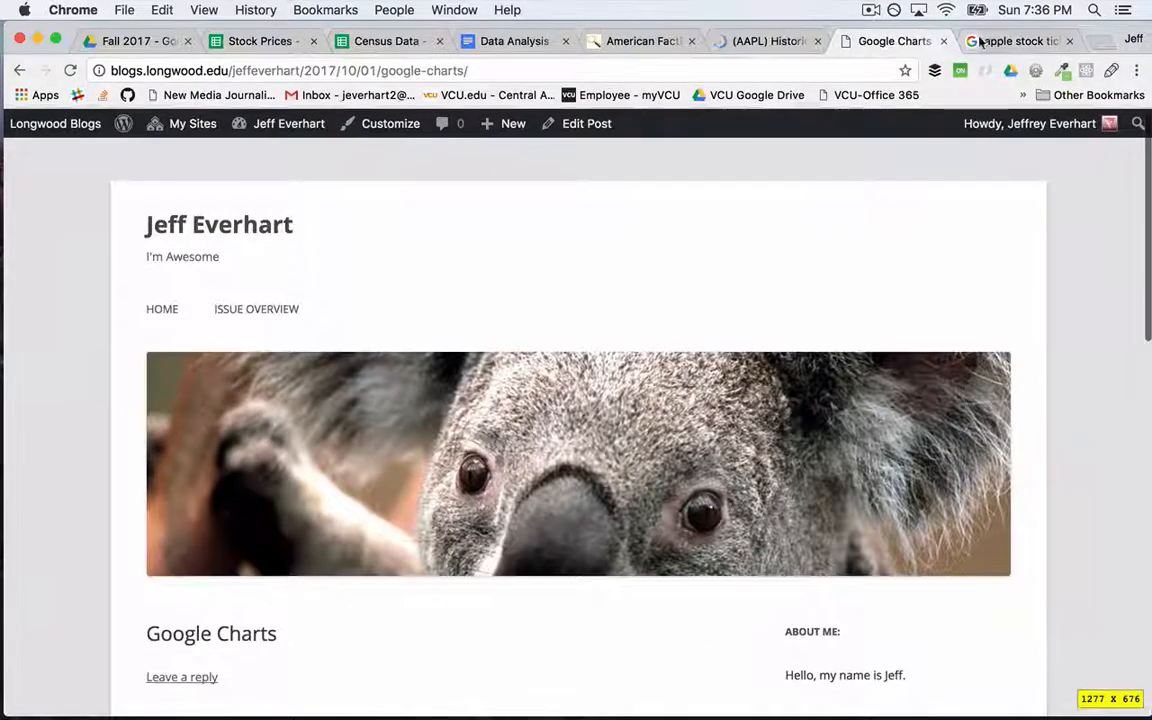
left_click(980, 40)
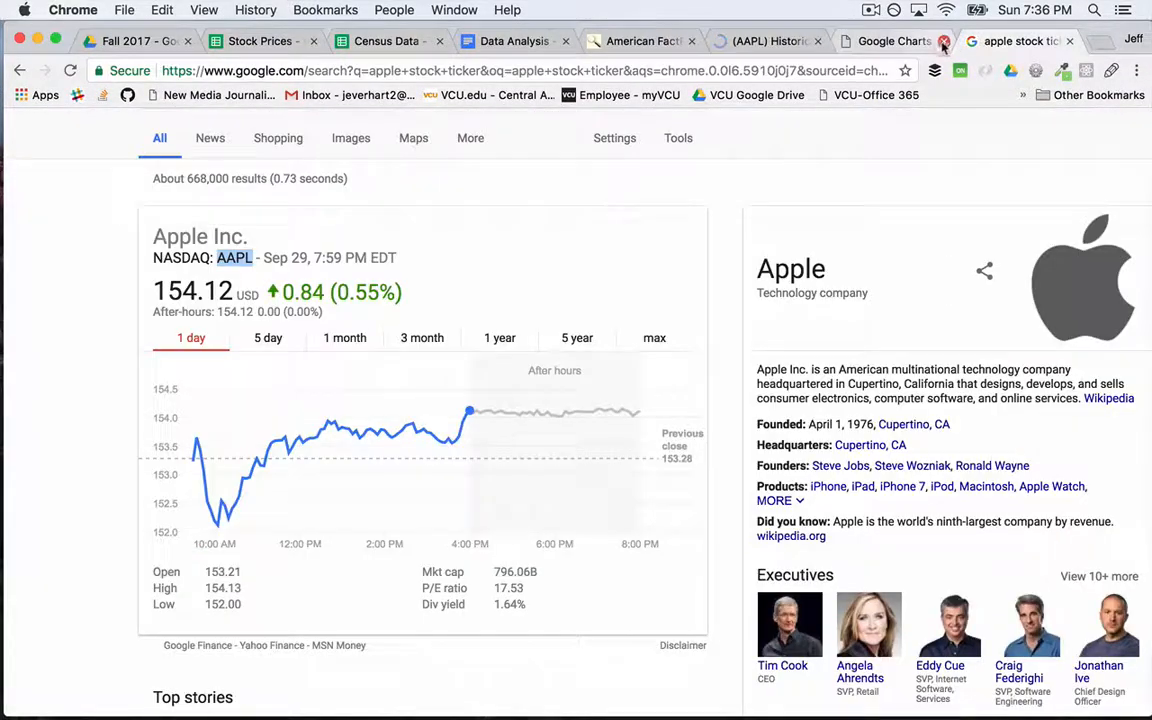
scroll(323, 225, "up", 2)
scroll(323, 225, "down", 1)
left_click(180, 146)
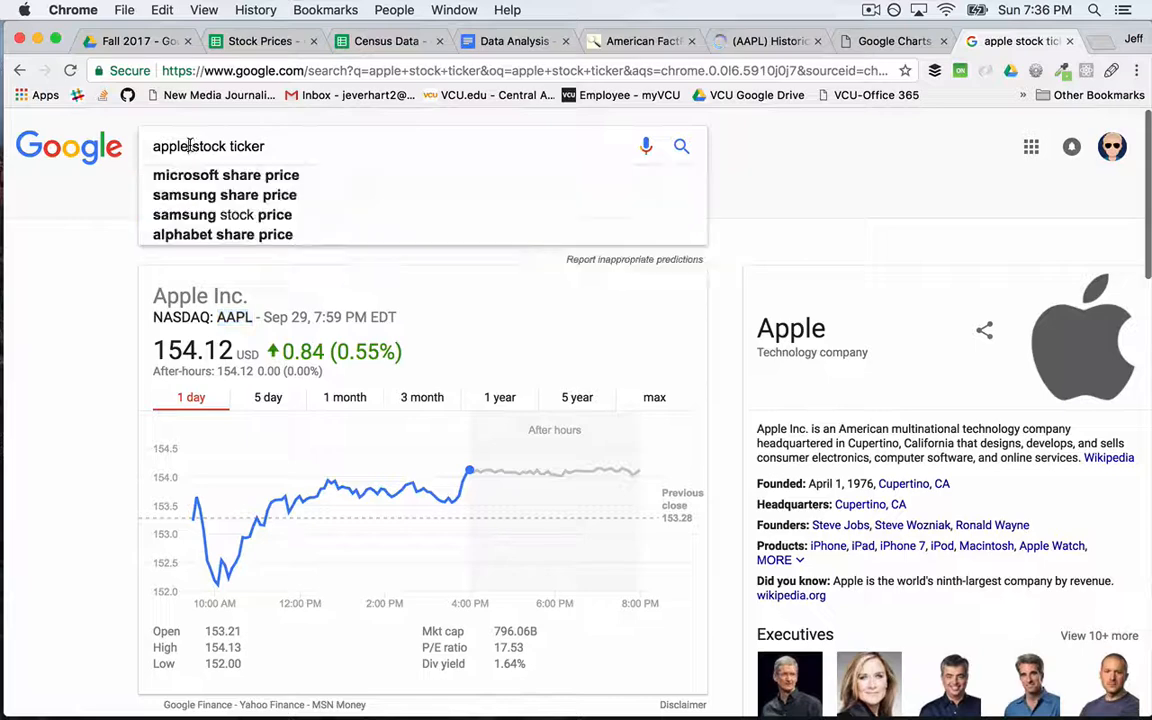
double_click(172, 146)
key("BackSpace")
type("Go")
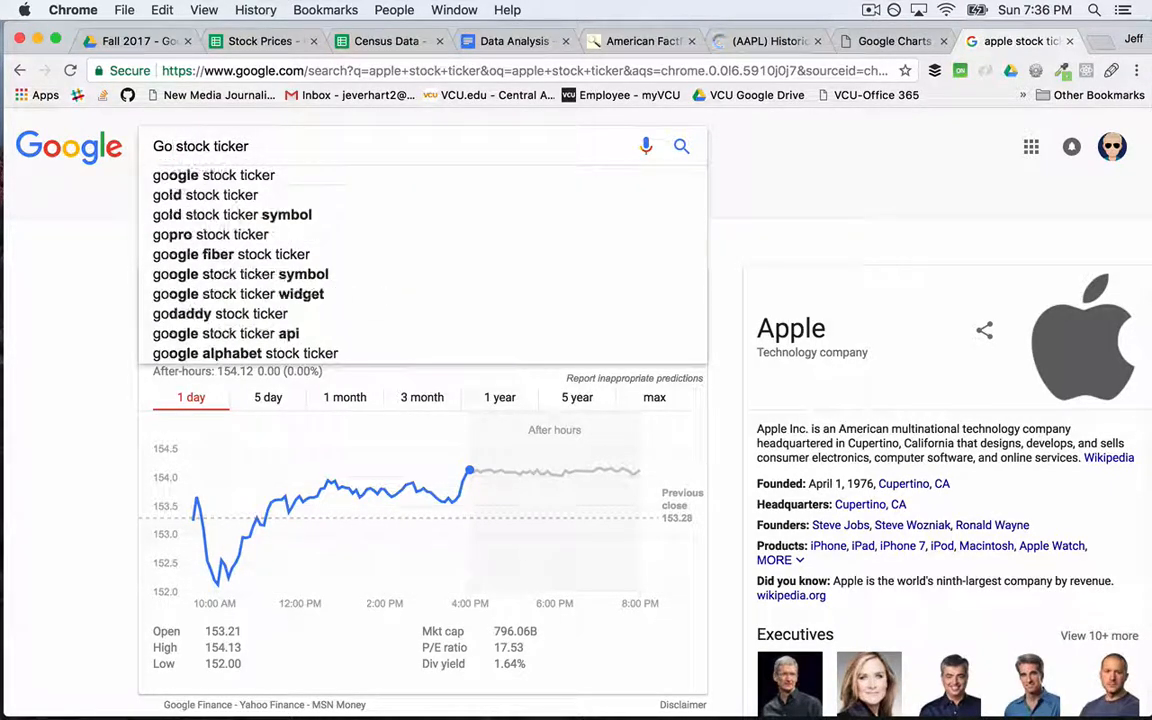
key("Down")
key("Return")
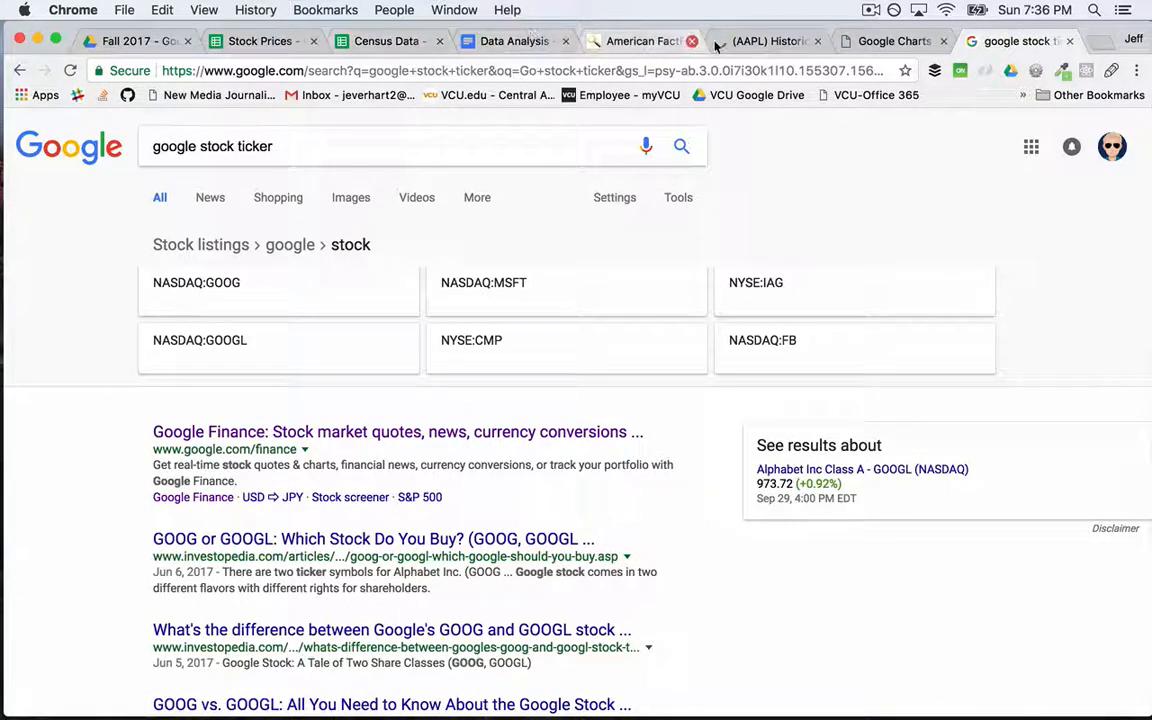
Step: Look up the symbol goog on the Nasdaq site and go to its three-month historical price table
left_click(762, 48)
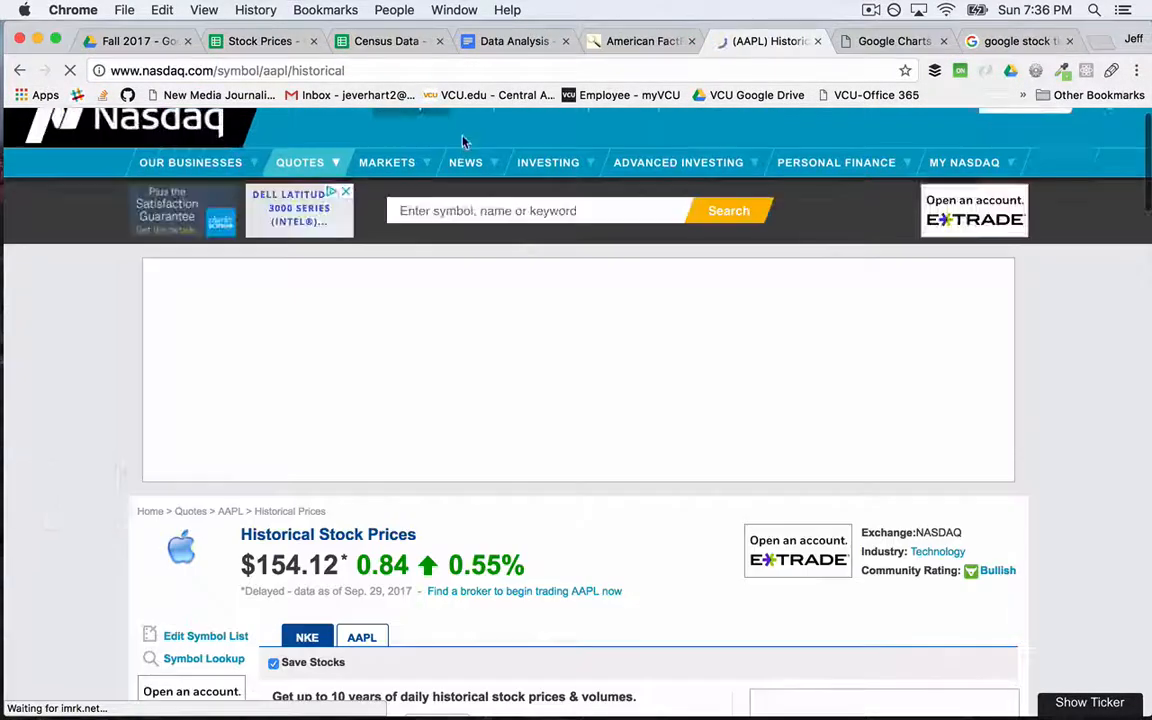
left_click(455, 212)
type("goog")
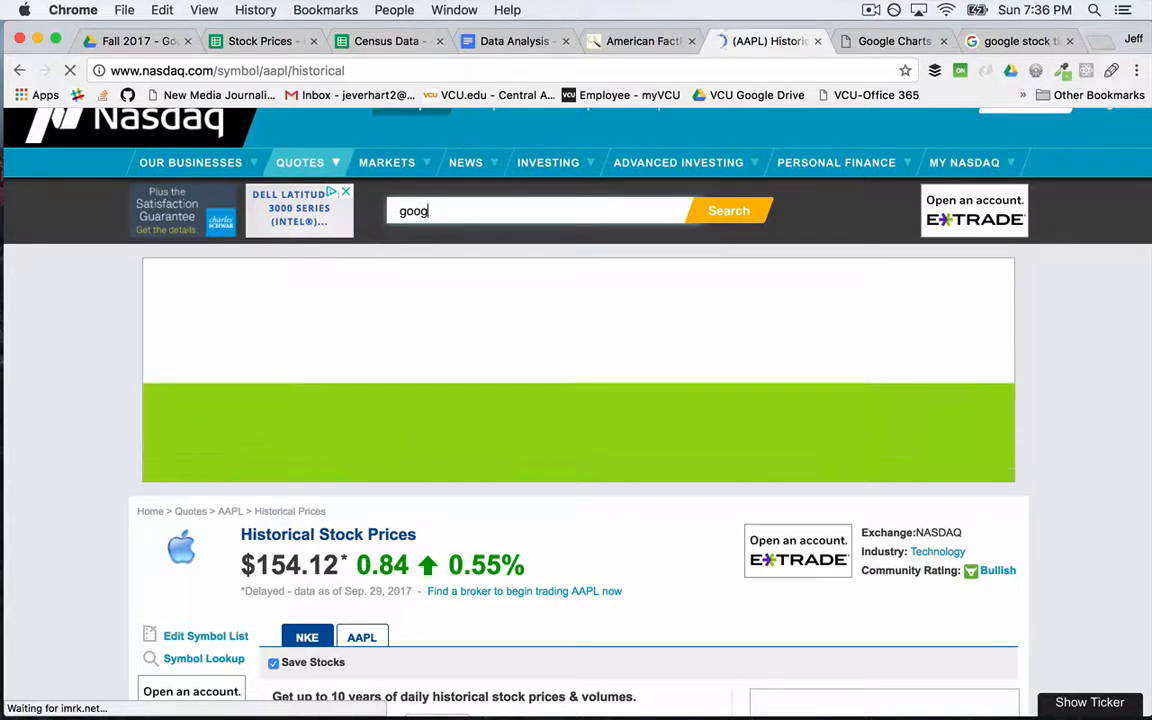
left_click(742, 214)
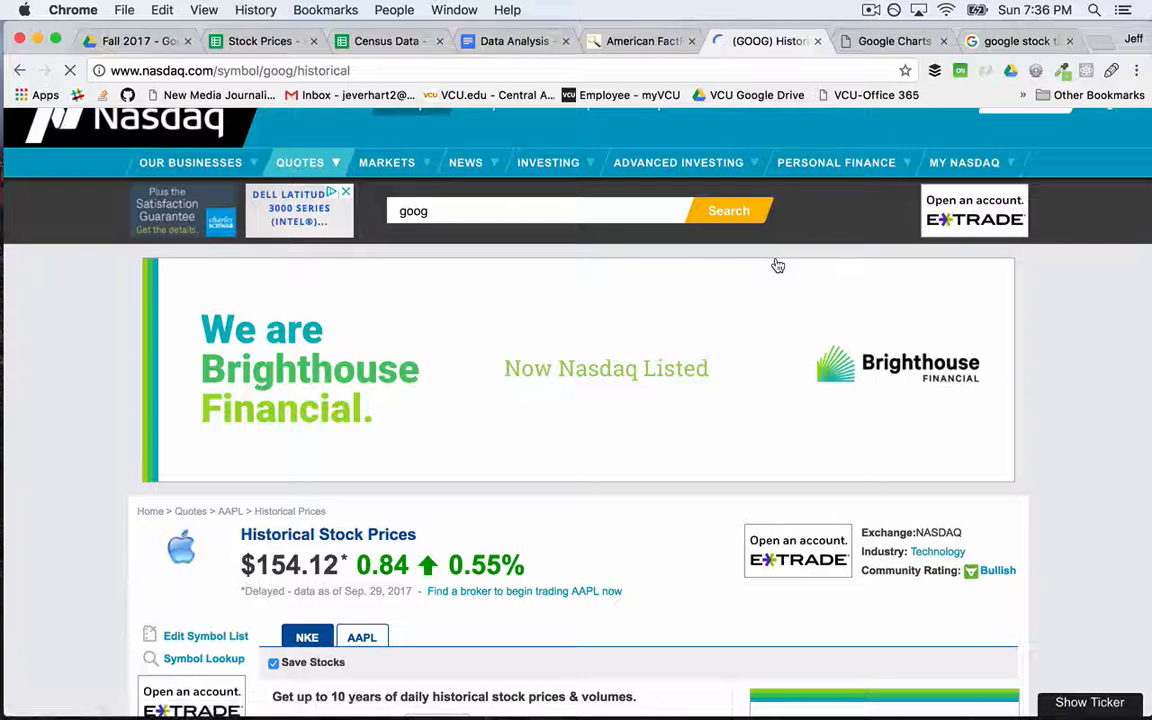
scroll(640, 460, "down", 8)
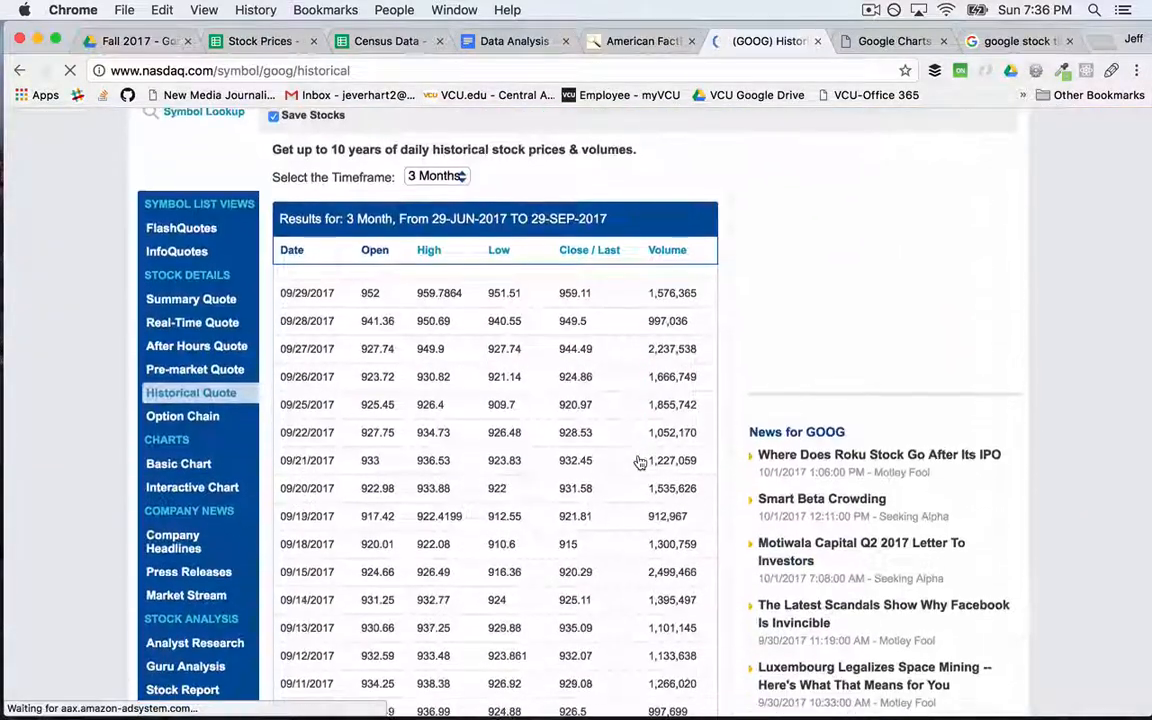
left_click_drag(555, 279, 601, 368)
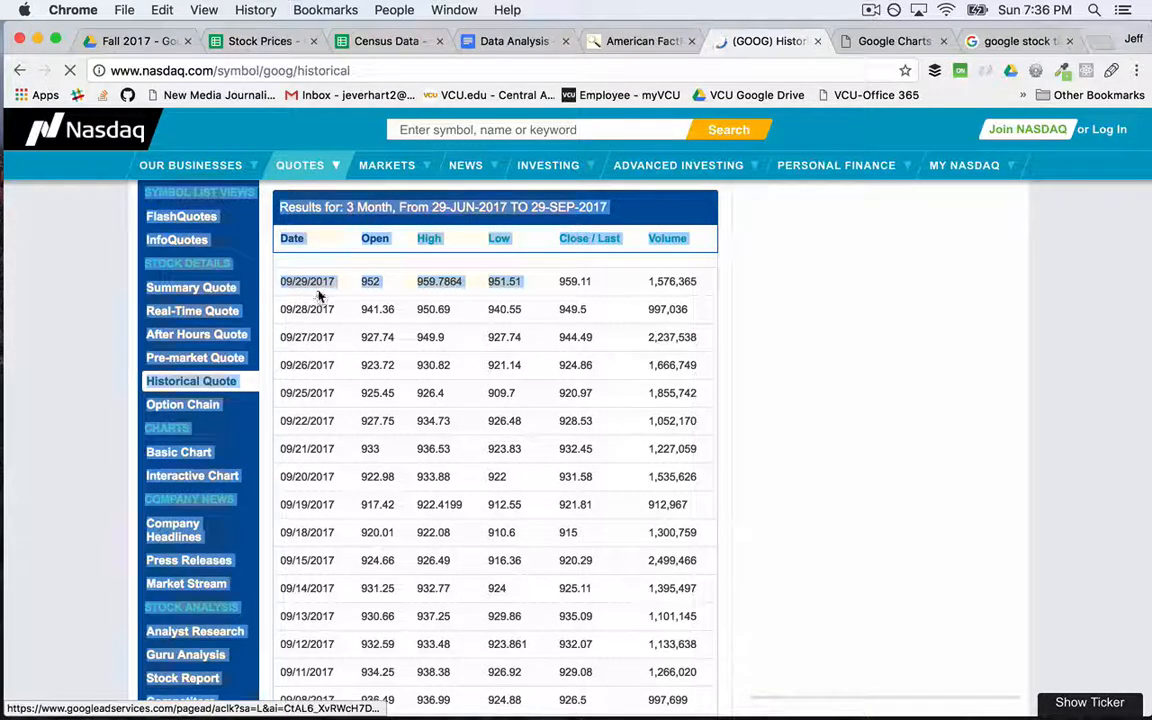
left_click(484, 344)
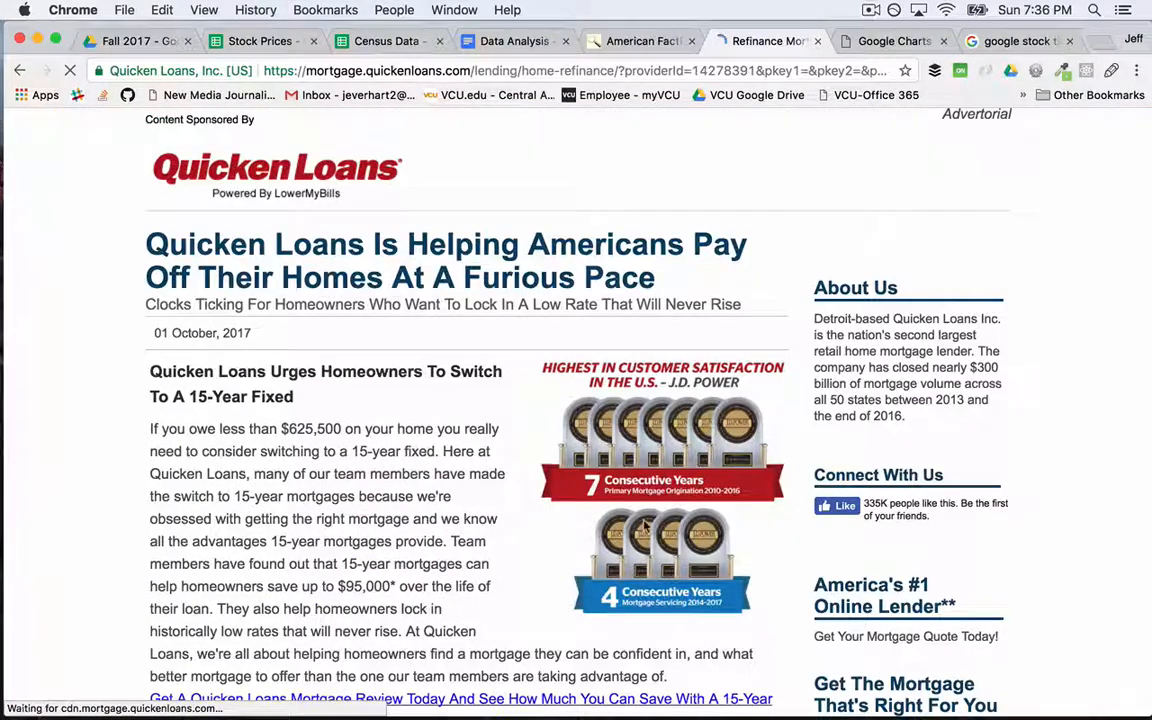
left_click(19, 70)
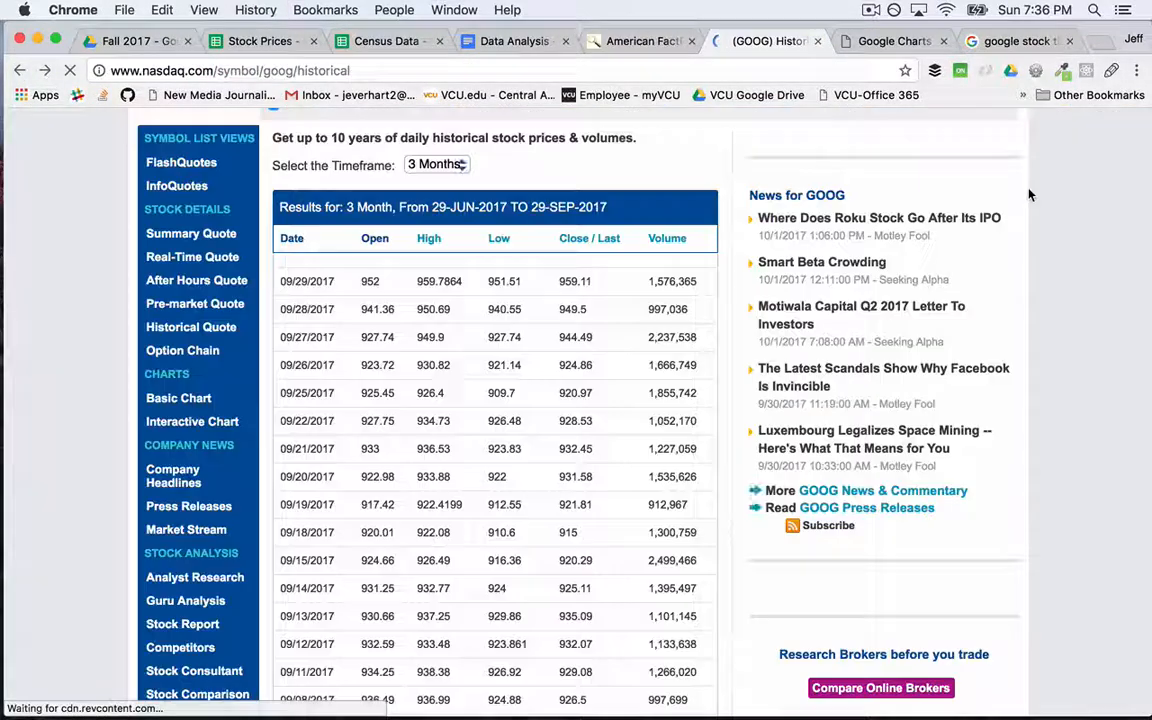
Step: Download the GOOG historical quotes in Excel format and open HistoricalQuotes (2).csv in Numbers
scroll(560, 395, "down", 6)
scroll(560, 398, "down", 10)
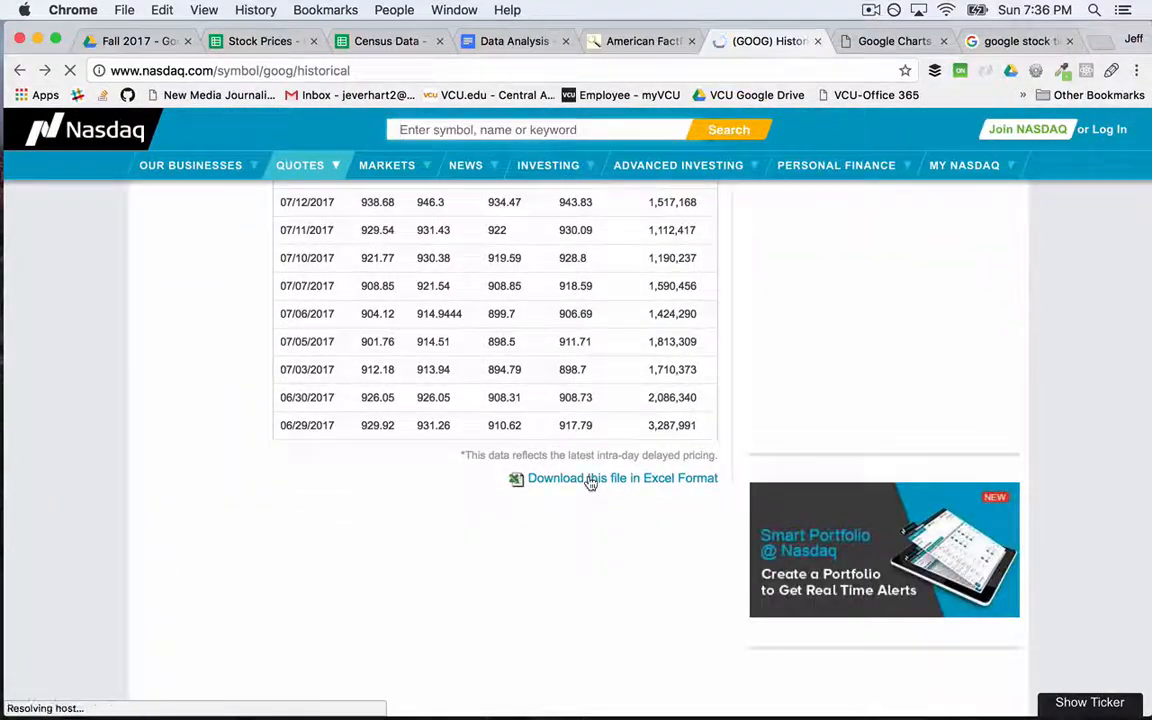
left_click(590, 480)
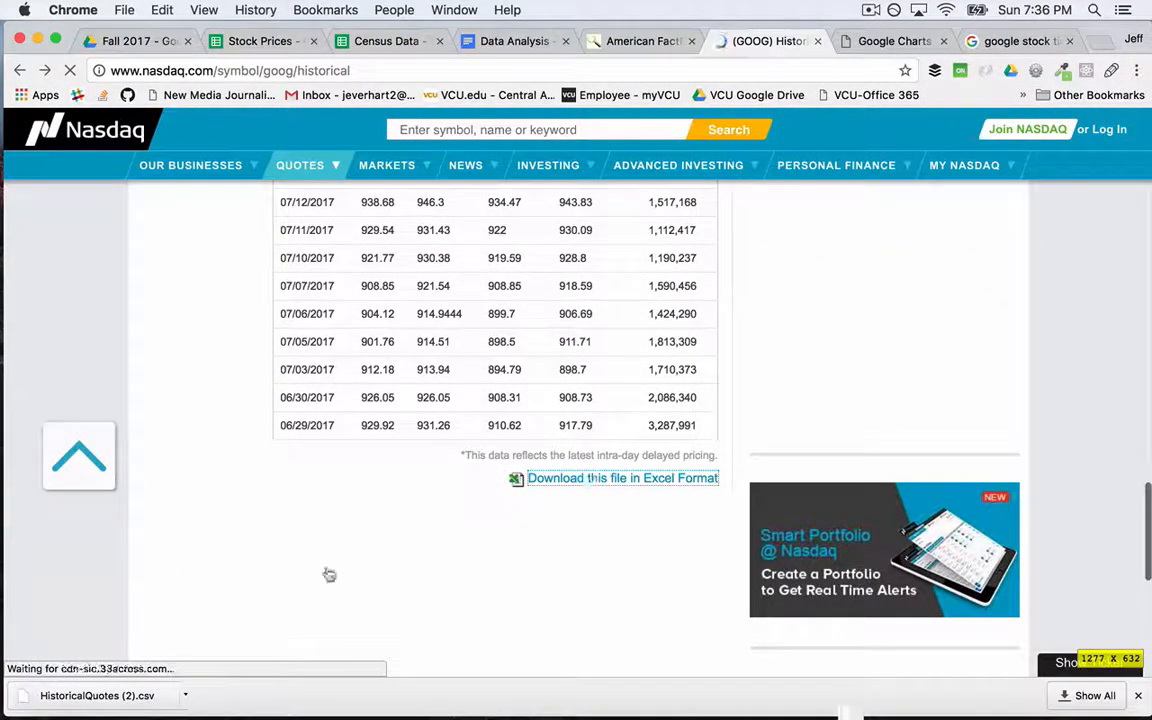
left_click(146, 696)
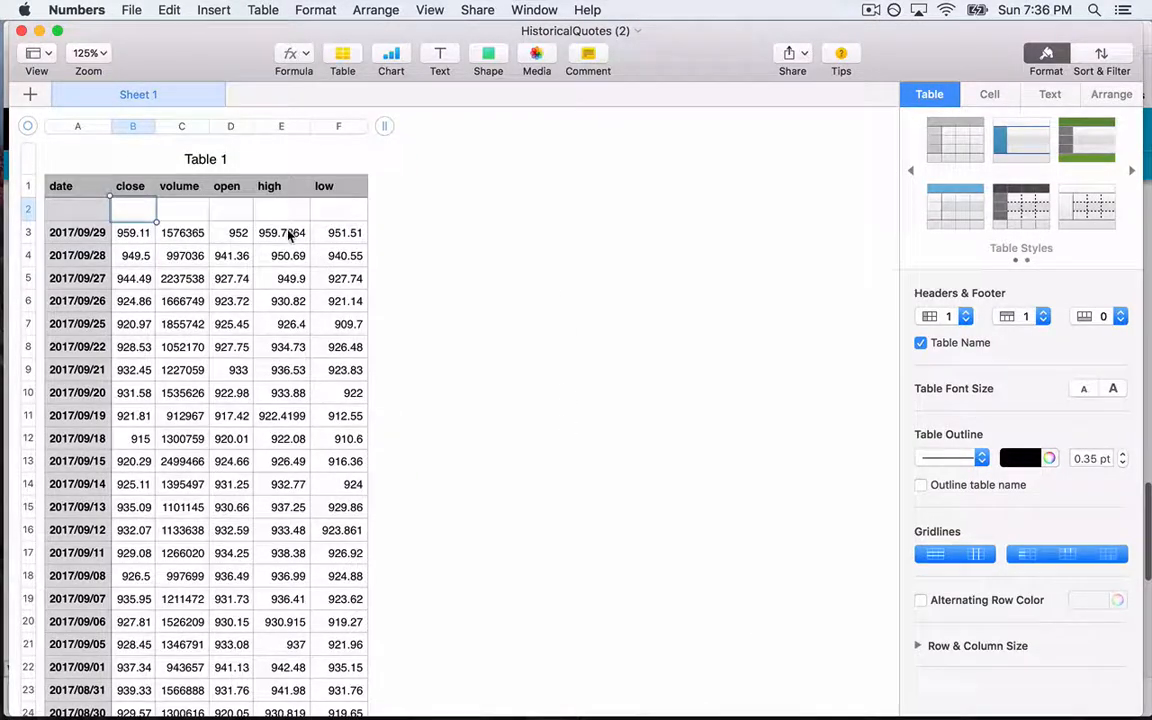
left_click_drag(288, 233, 285, 398)
scroll(288, 403, "down", 3)
scroll(288, 403, "down", 3)
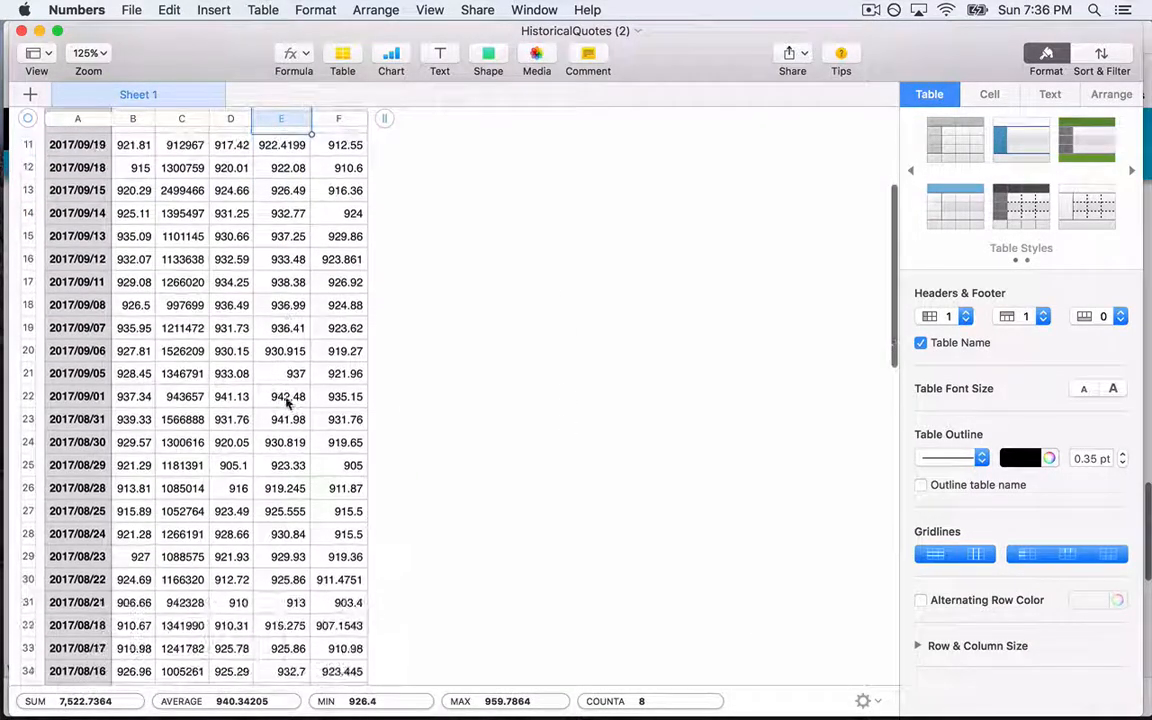
scroll(290, 403, "up", 6)
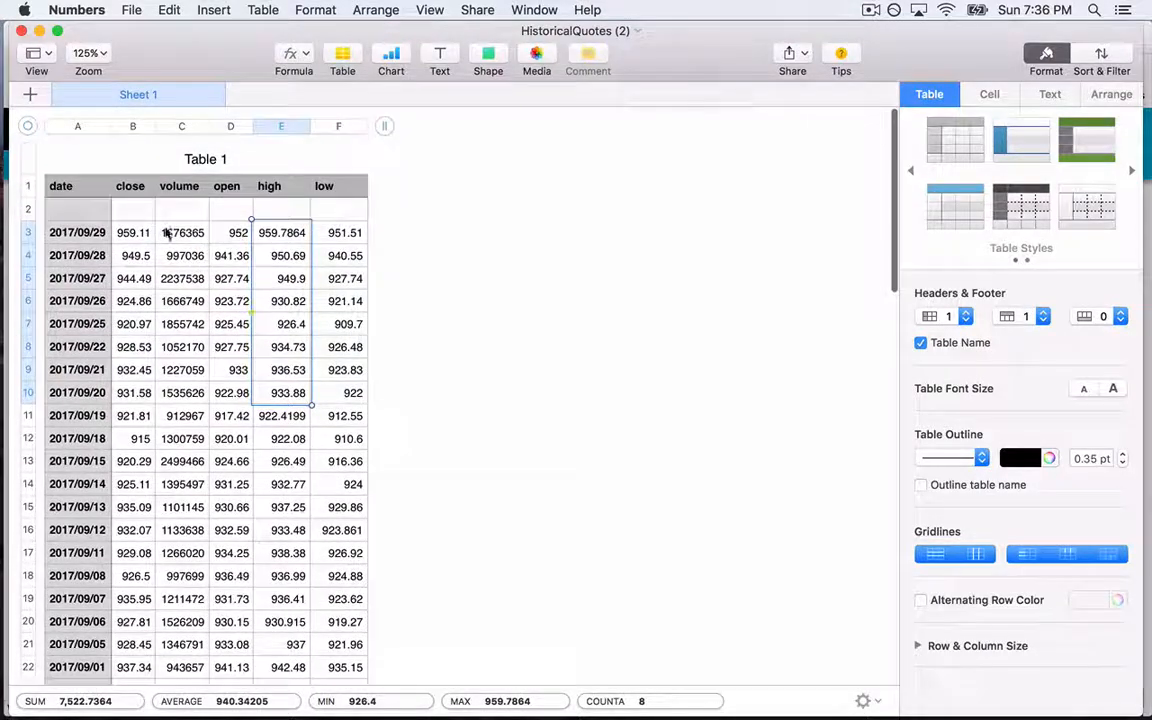
left_click(135, 232)
left_click_drag(137, 233, 141, 322)
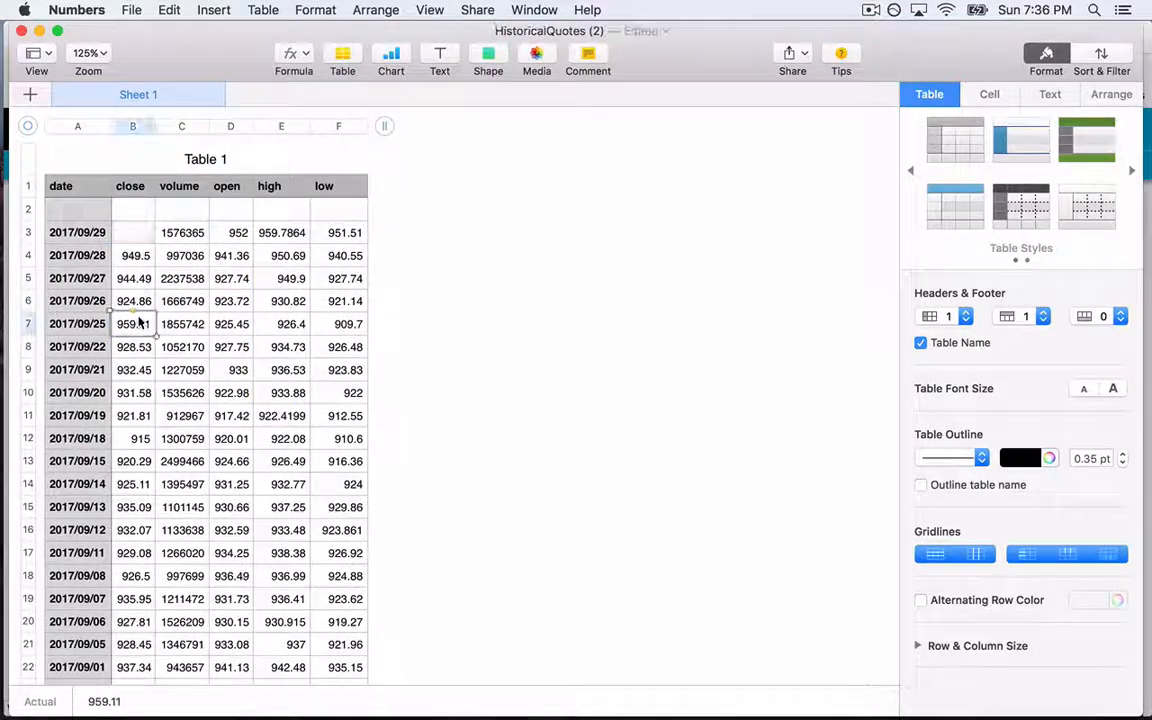
key("super+z")
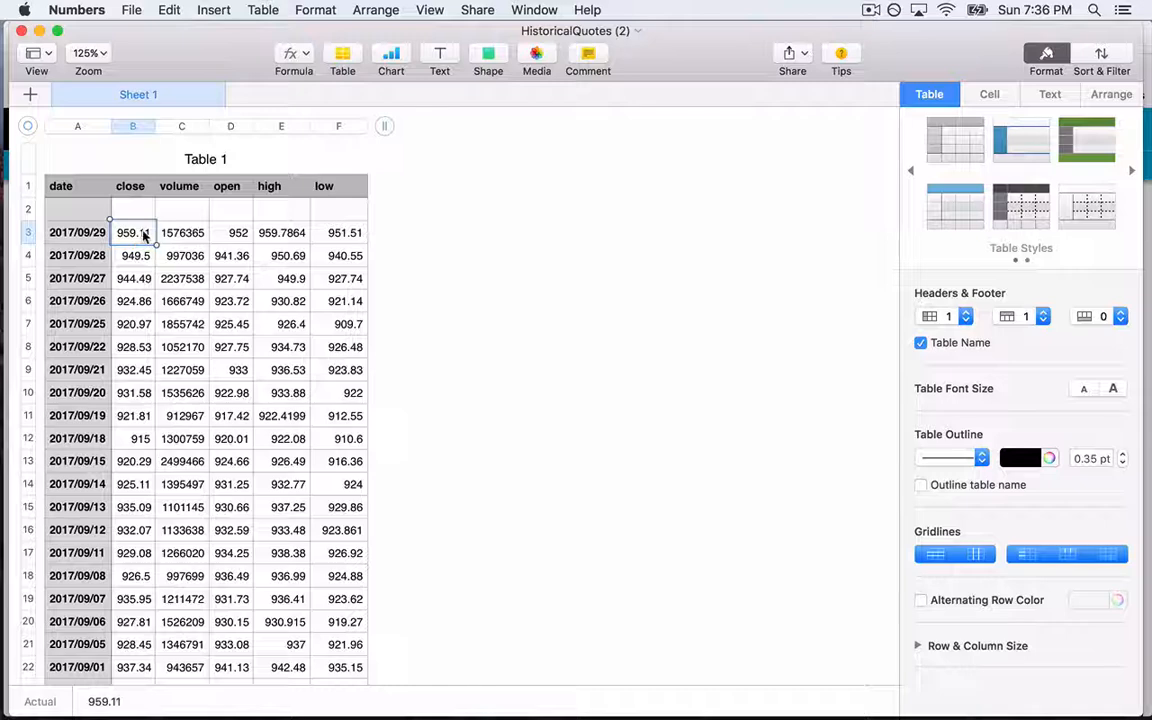
left_click(141, 188)
left_click(140, 130)
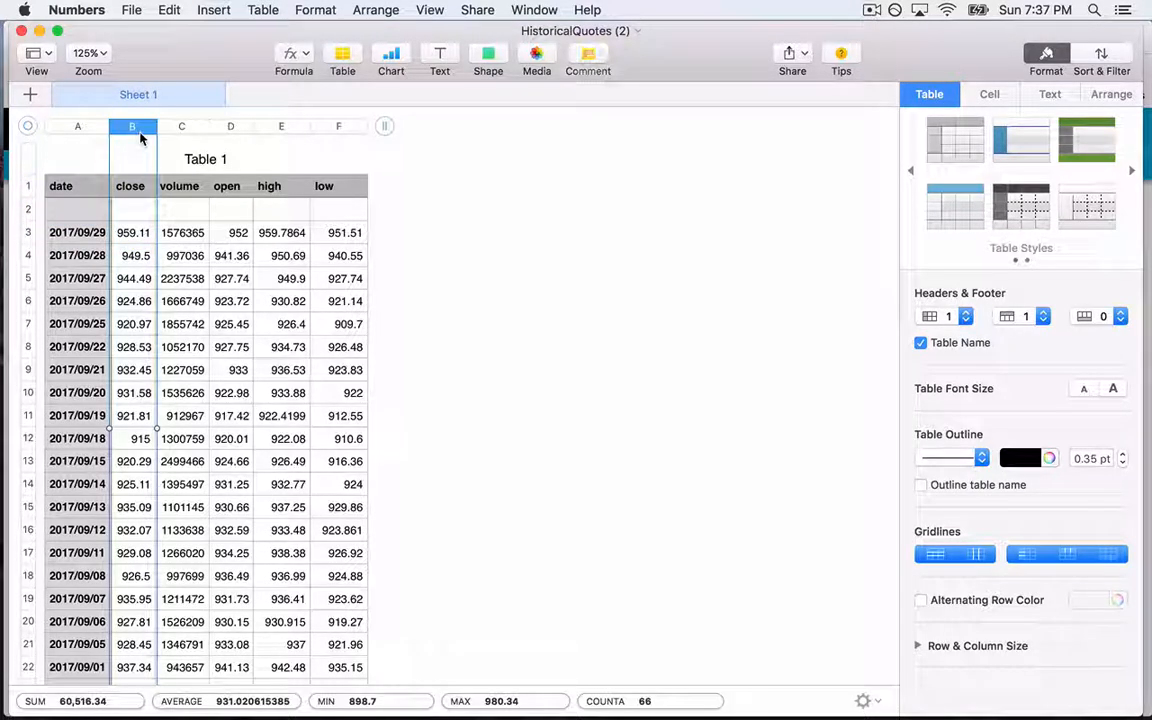
left_click(141, 134)
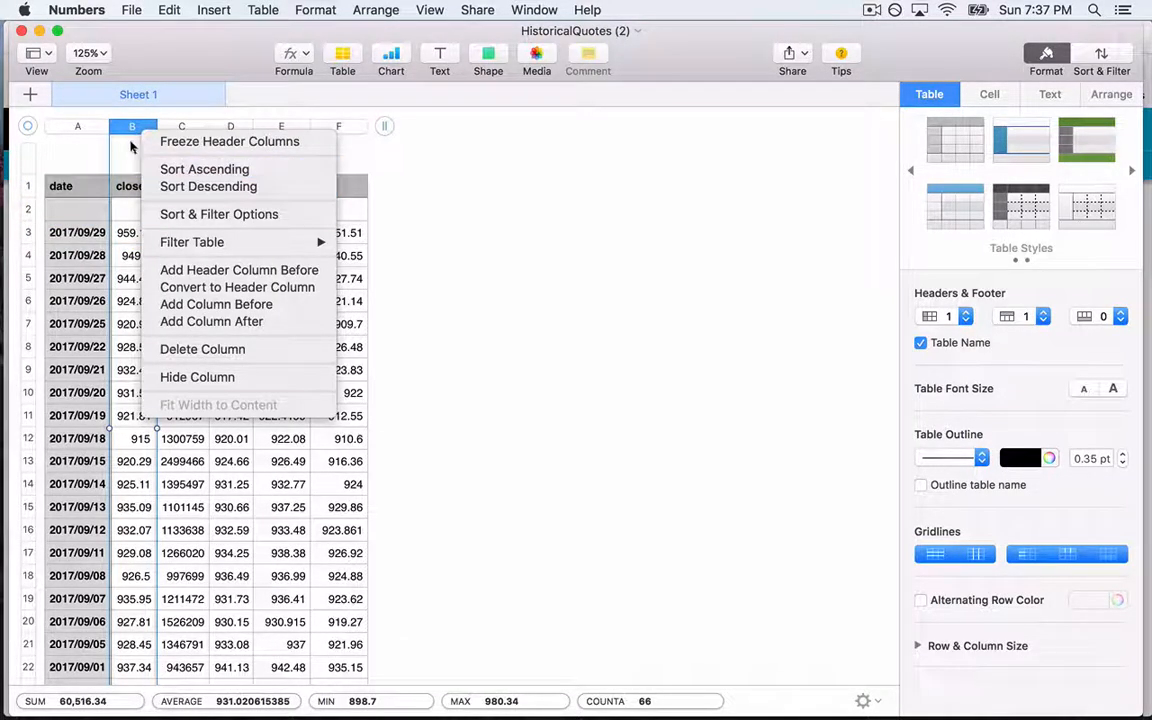
left_click(128, 127)
left_click(128, 127)
left_click(128, 127)
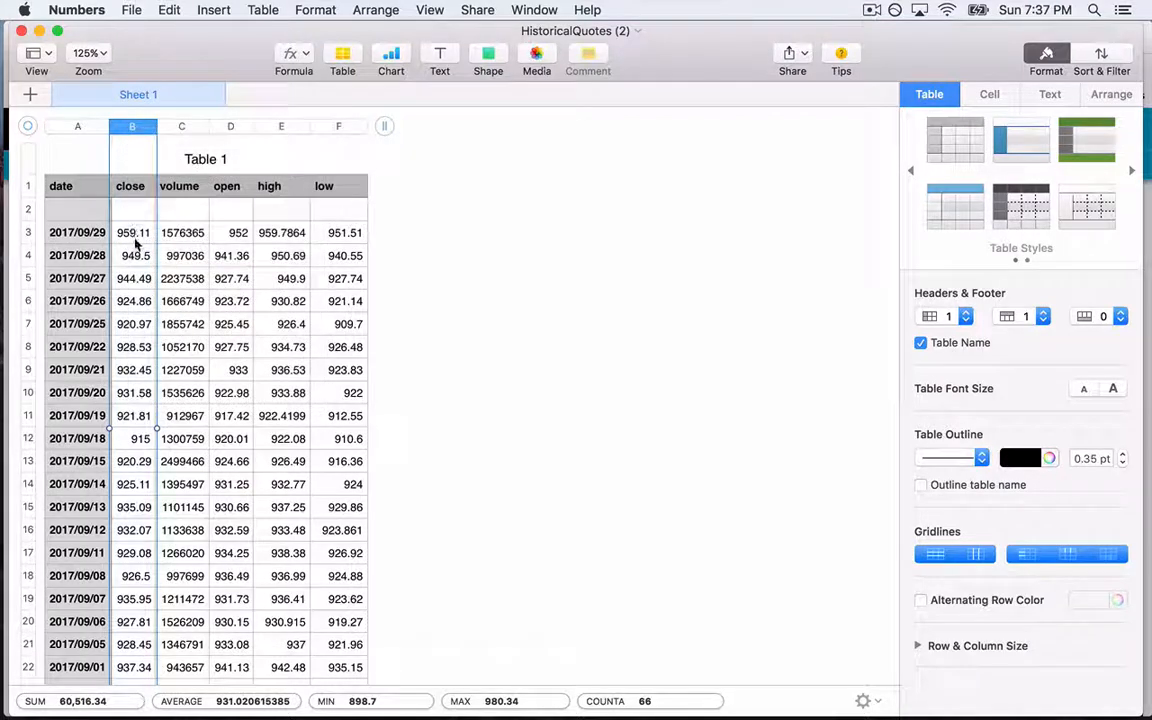
Step: Copy the GOOG closing prices from B3 through B67, leaving out the header and the blank row
left_click(137, 236)
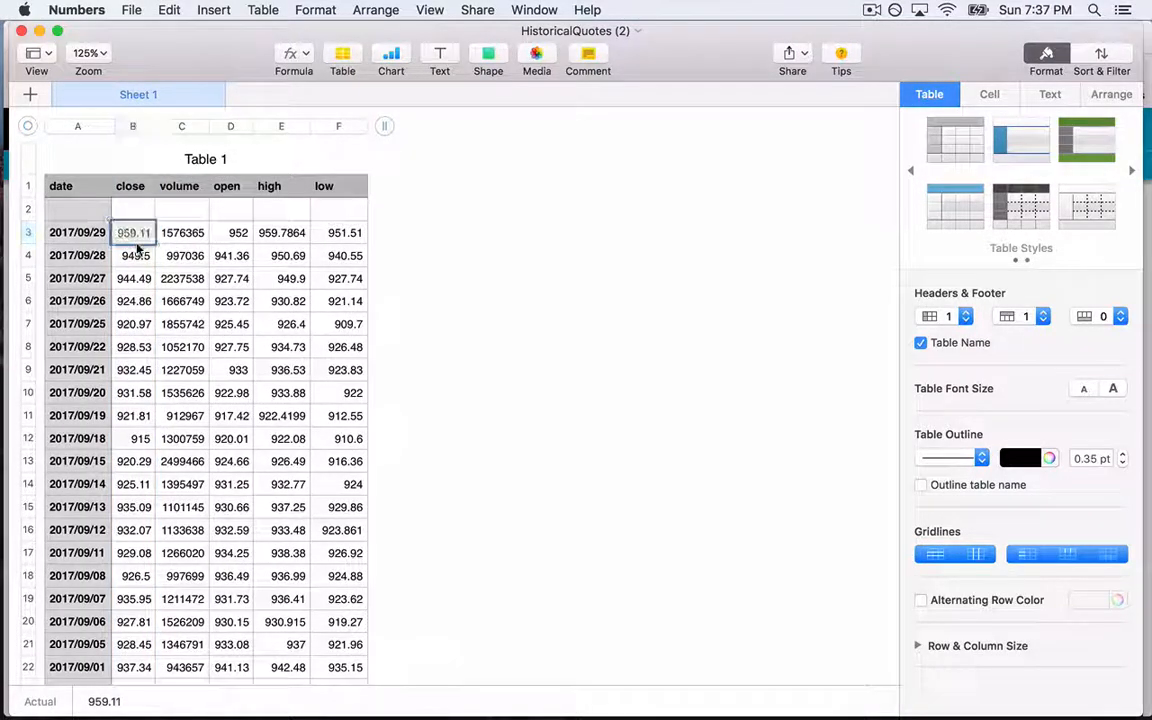
left_click(137, 241)
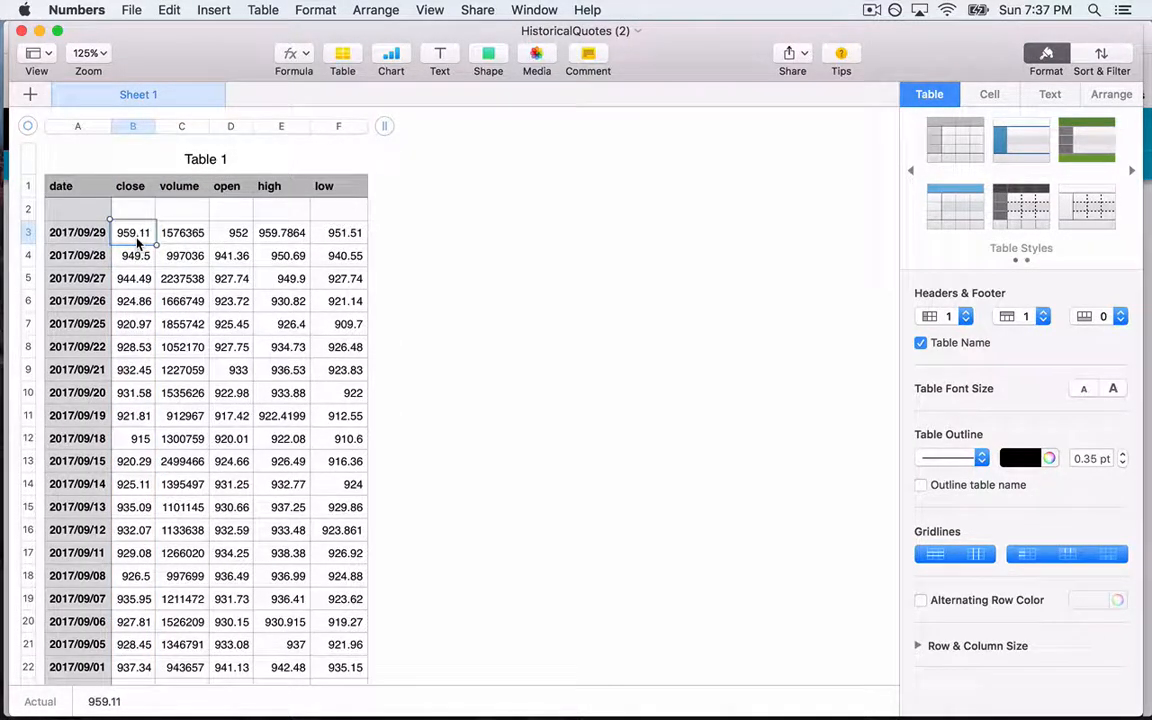
scroll(140, 340, "down", 10)
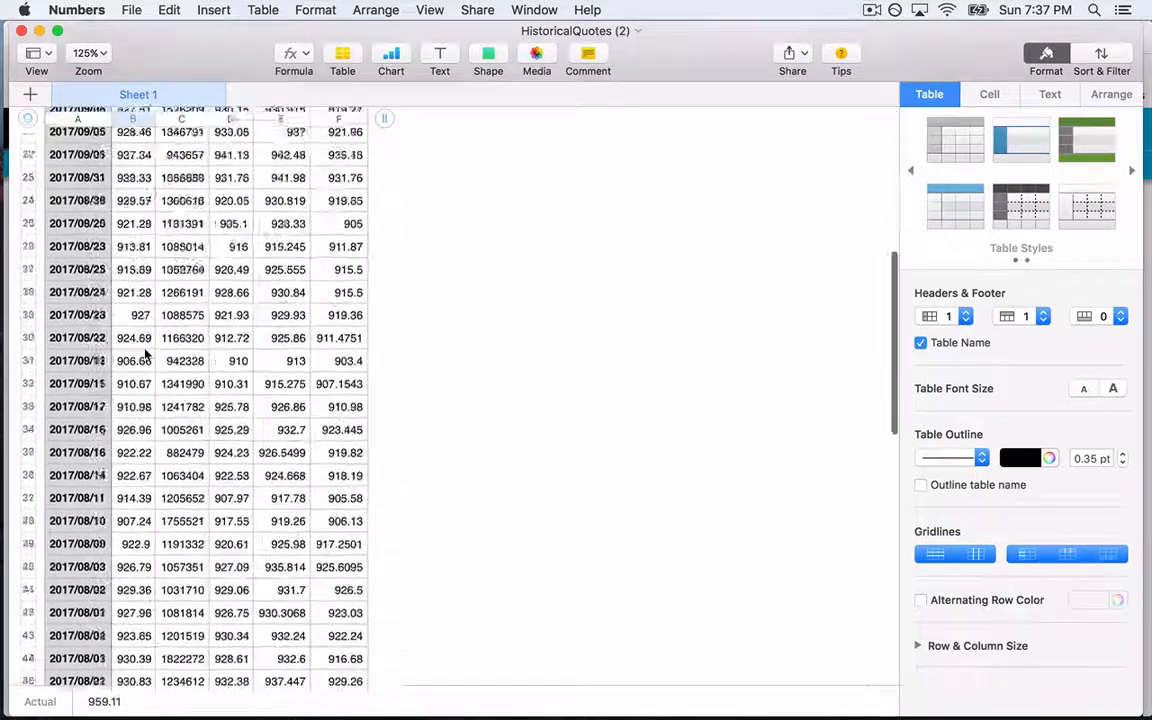
scroll(145, 354, "down", 5)
left_click(138, 296, "shift")
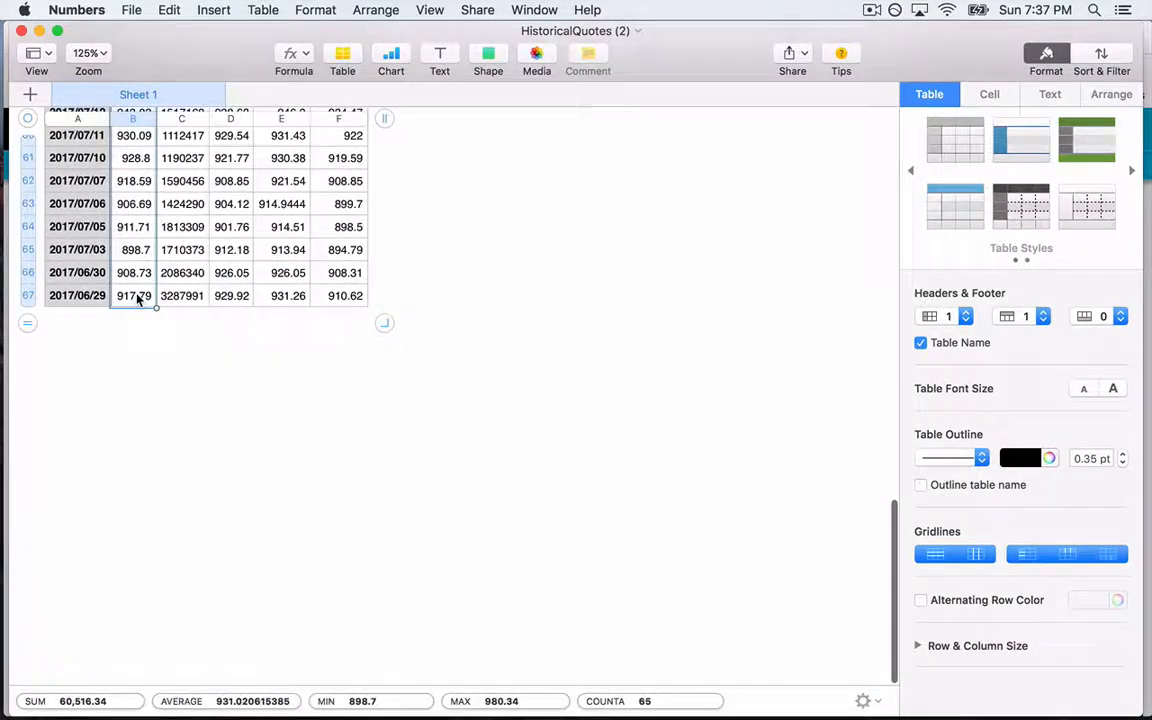
Step: Switch to the Stock Prices spreadsheet in Chrome and paste the Google closing prices into column C starting at C2
key("super+Tab")
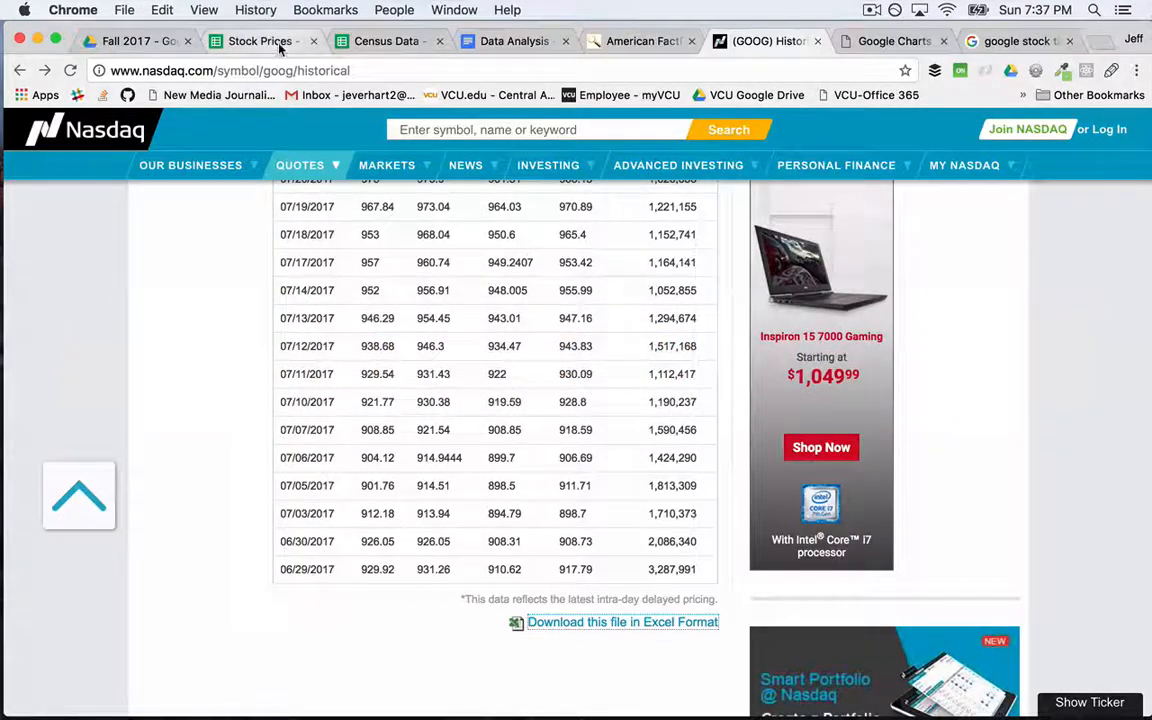
left_click(279, 45)
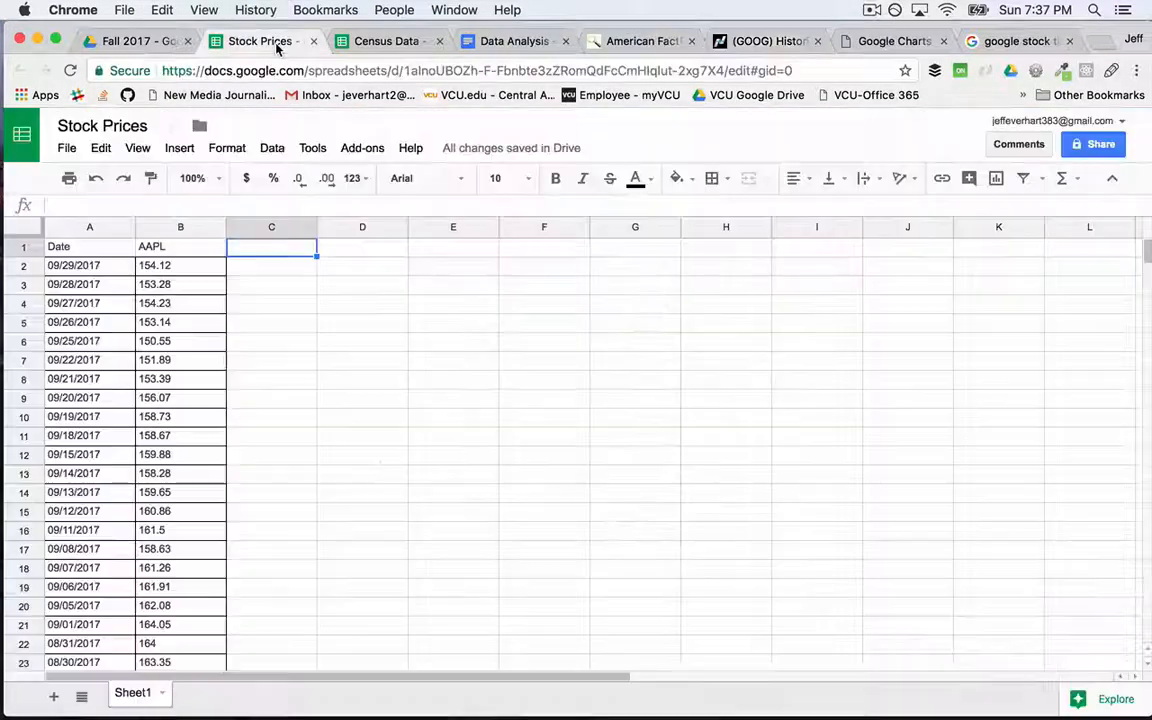
left_click(278, 272)
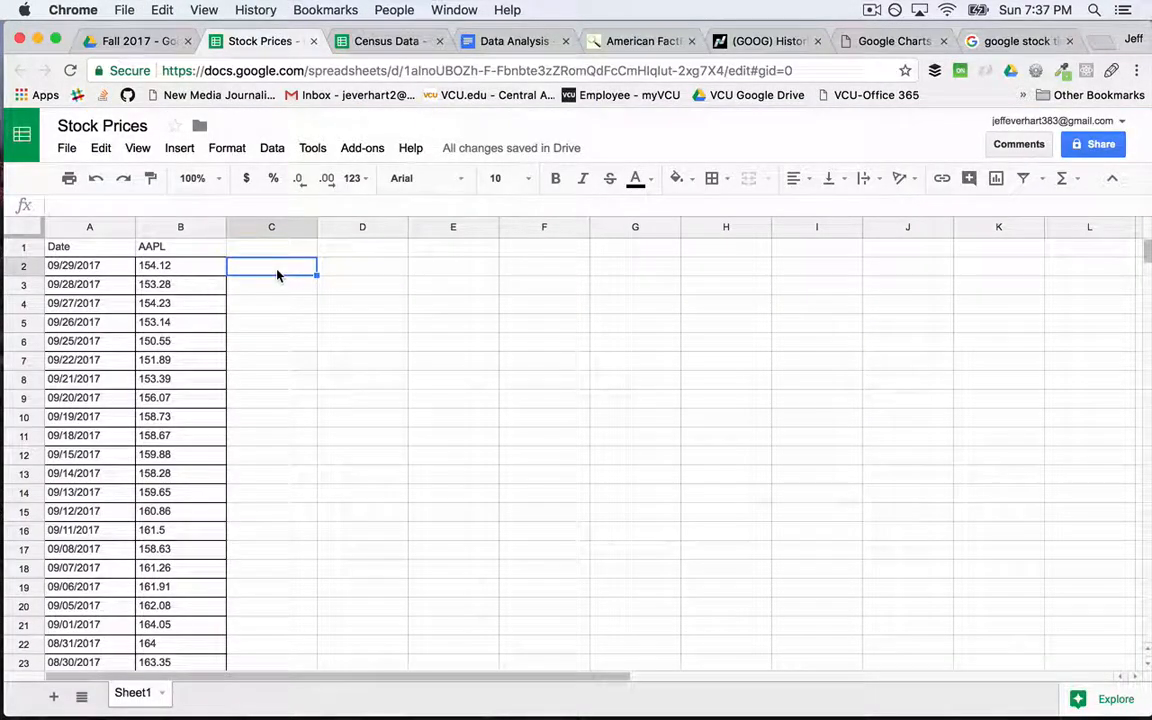
key("cmd+v")
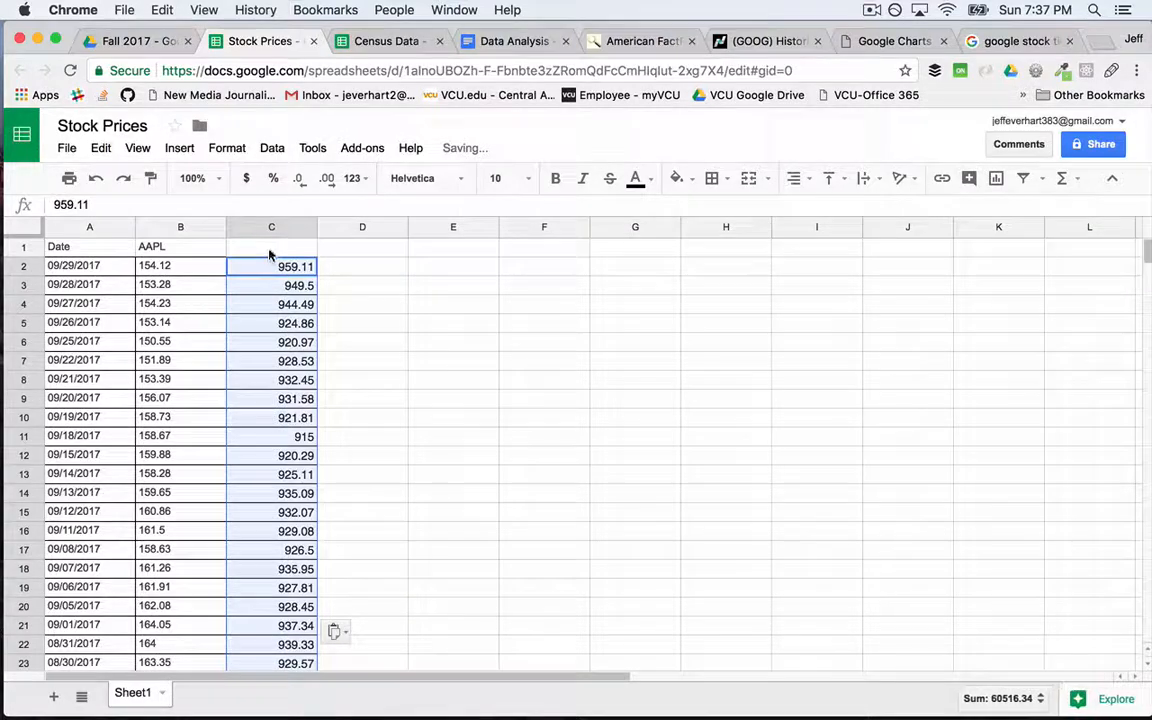
Step: Enter the heading GOOG above the pasted prices in C1
key("Up")
type("GGO")
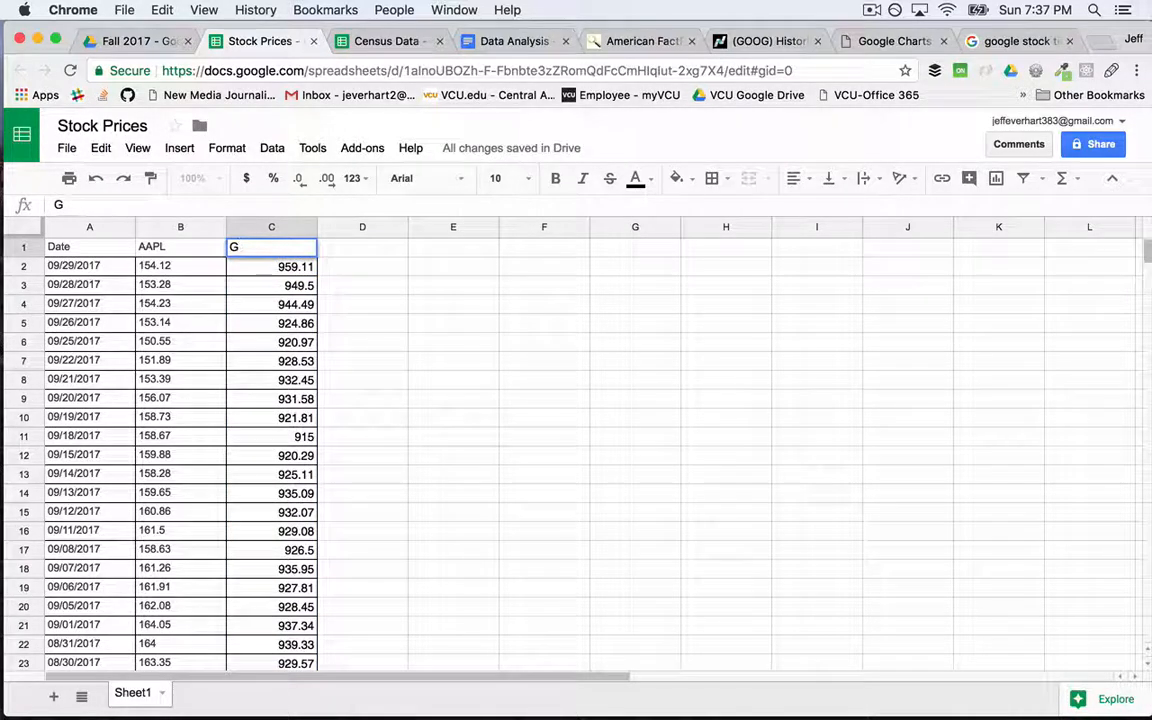
left_click(380, 251)
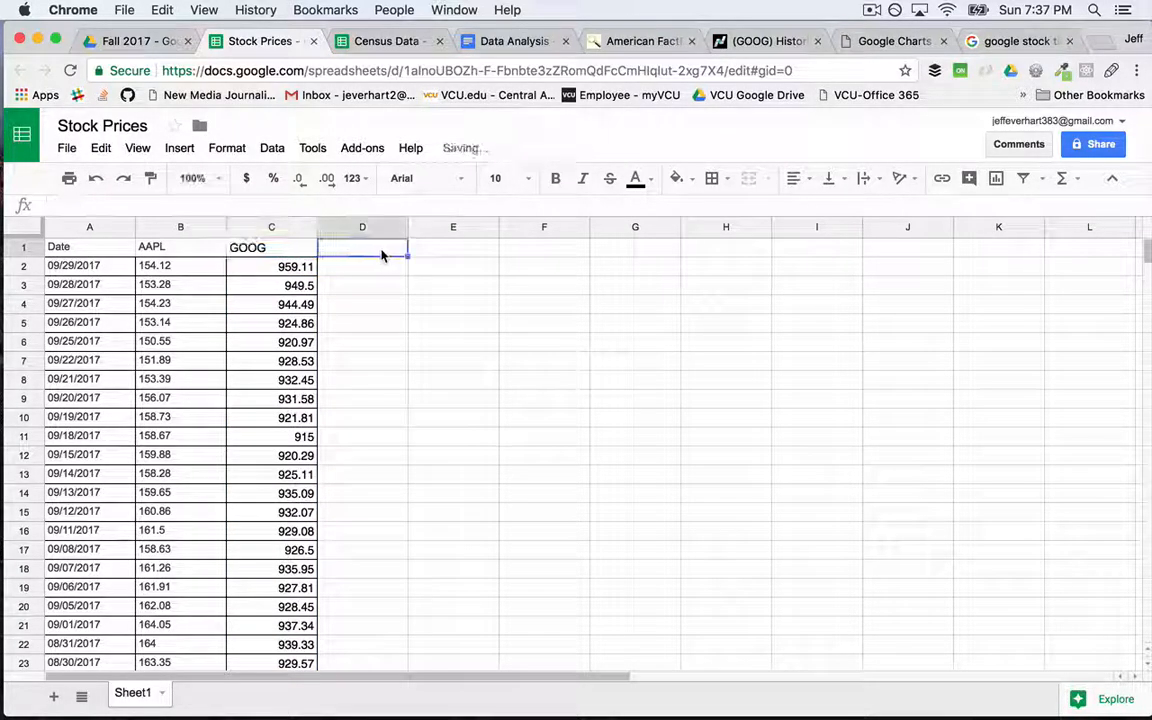
Step: Return to the Google ticker search results and search for "microsoft stock ticker" instead
left_click(880, 41)
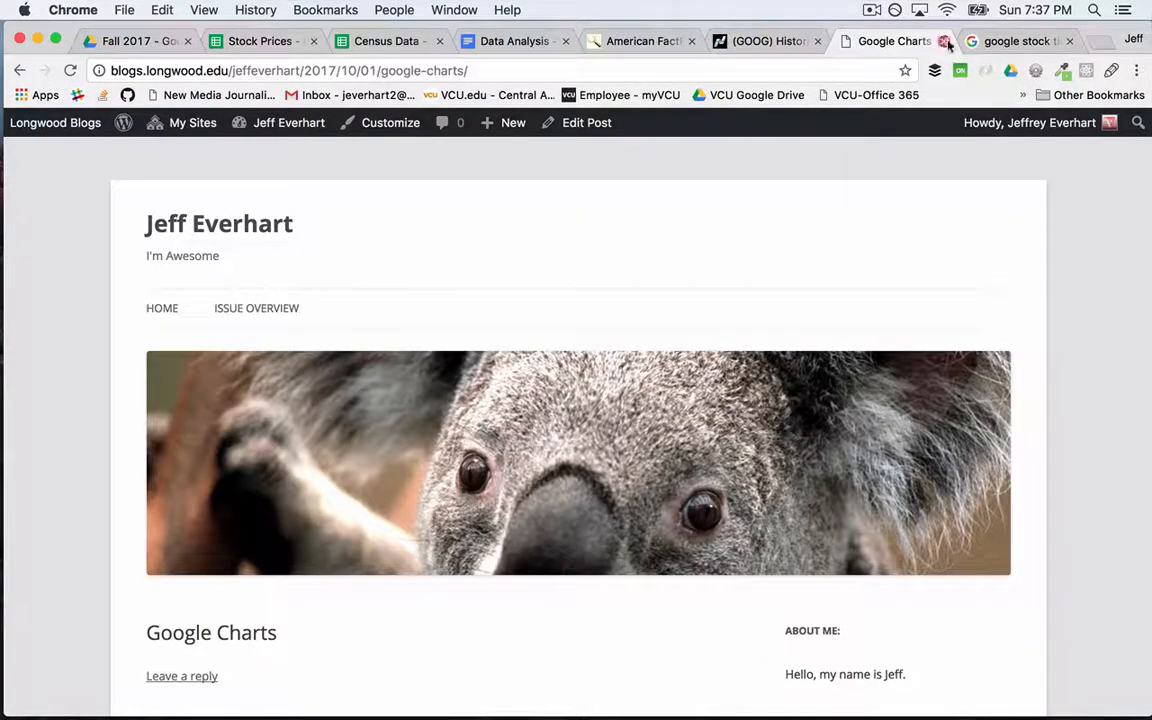
left_click(1010, 41)
left_click(190, 150)
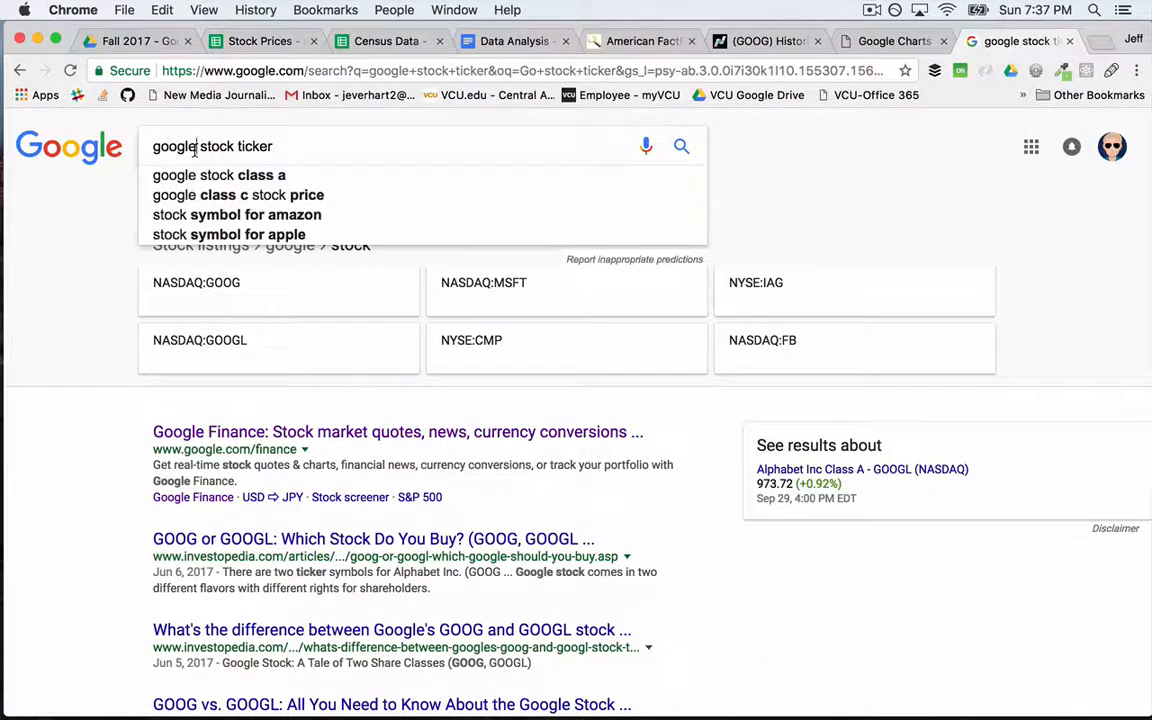
double_click(190, 150)
type("micr")
type("osoft")
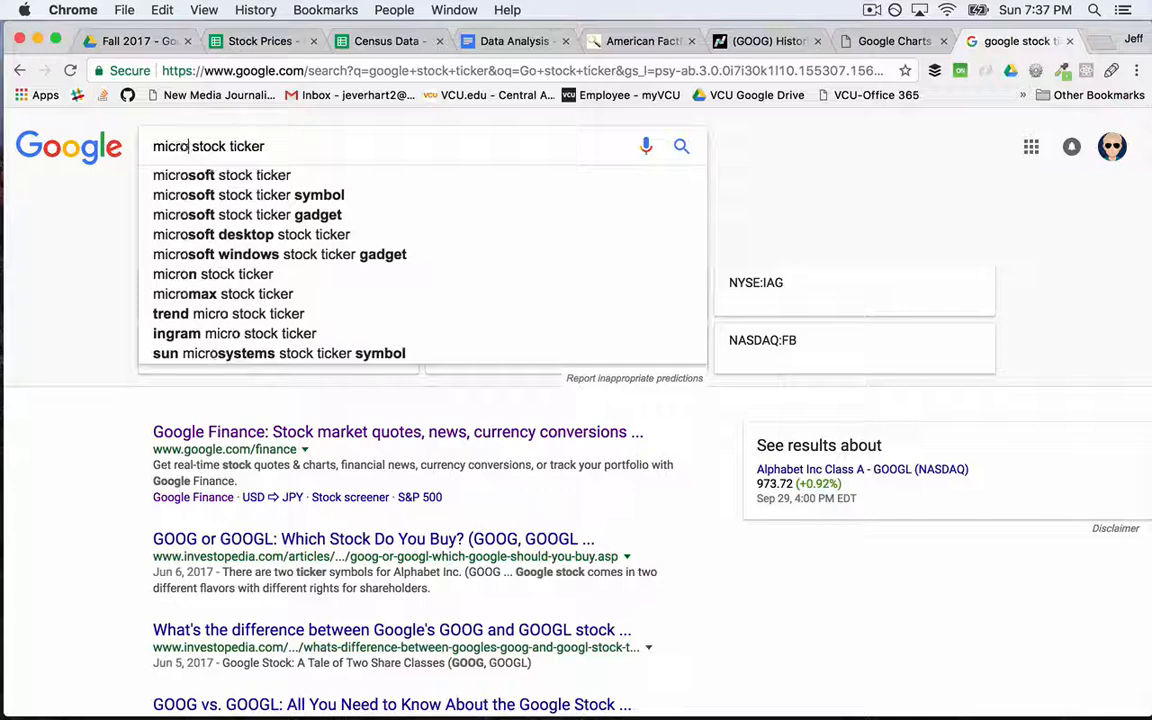
key("Return")
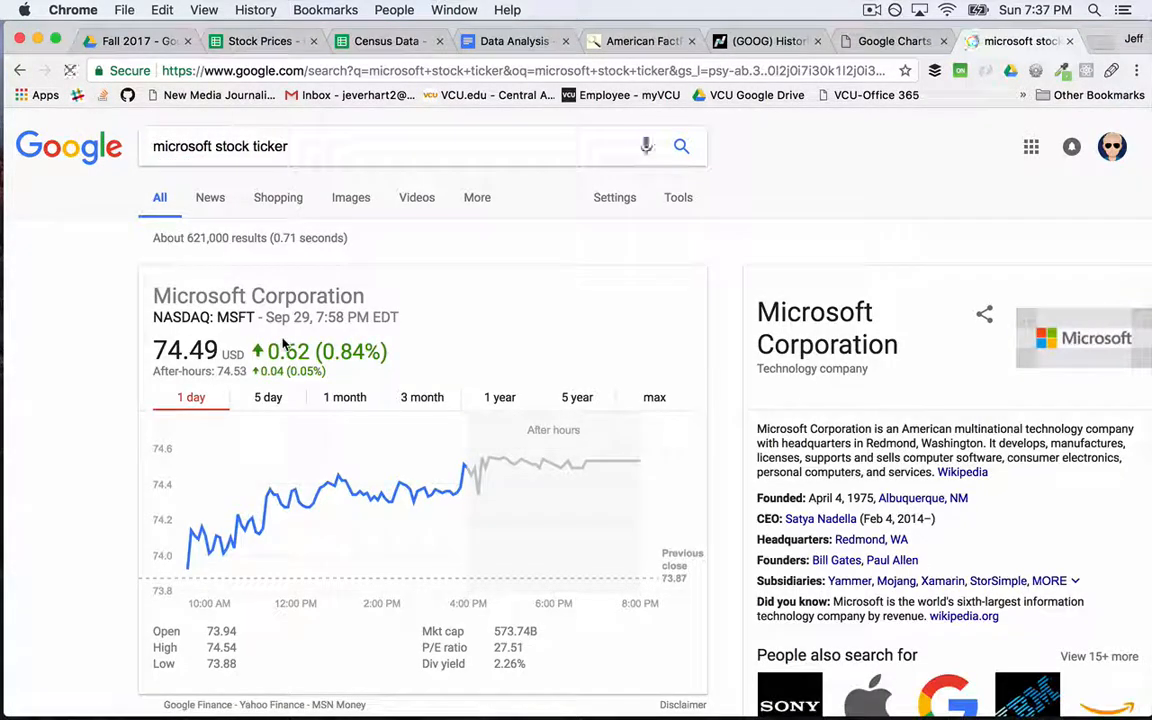
Step: On the Nasdaq site, look up the symbol msft and go to Microsoft Corporation's historical prices
left_click(765, 41)
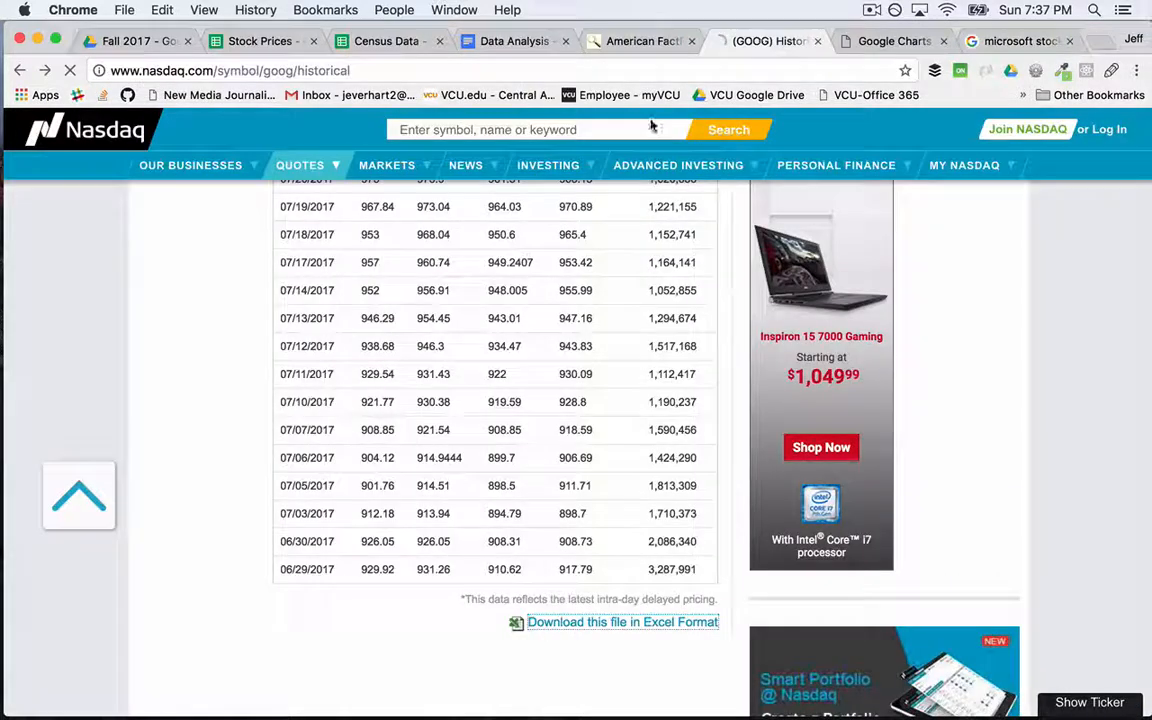
left_click(577, 134)
type("msft")
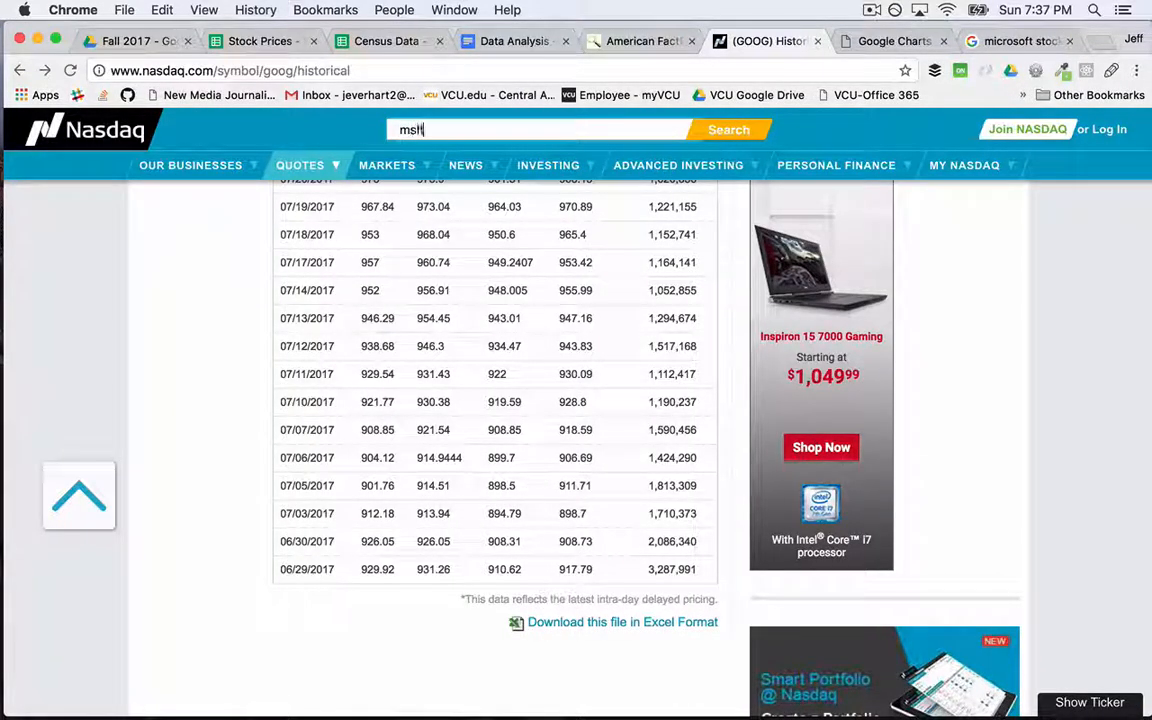
key("Down")
key("Return")
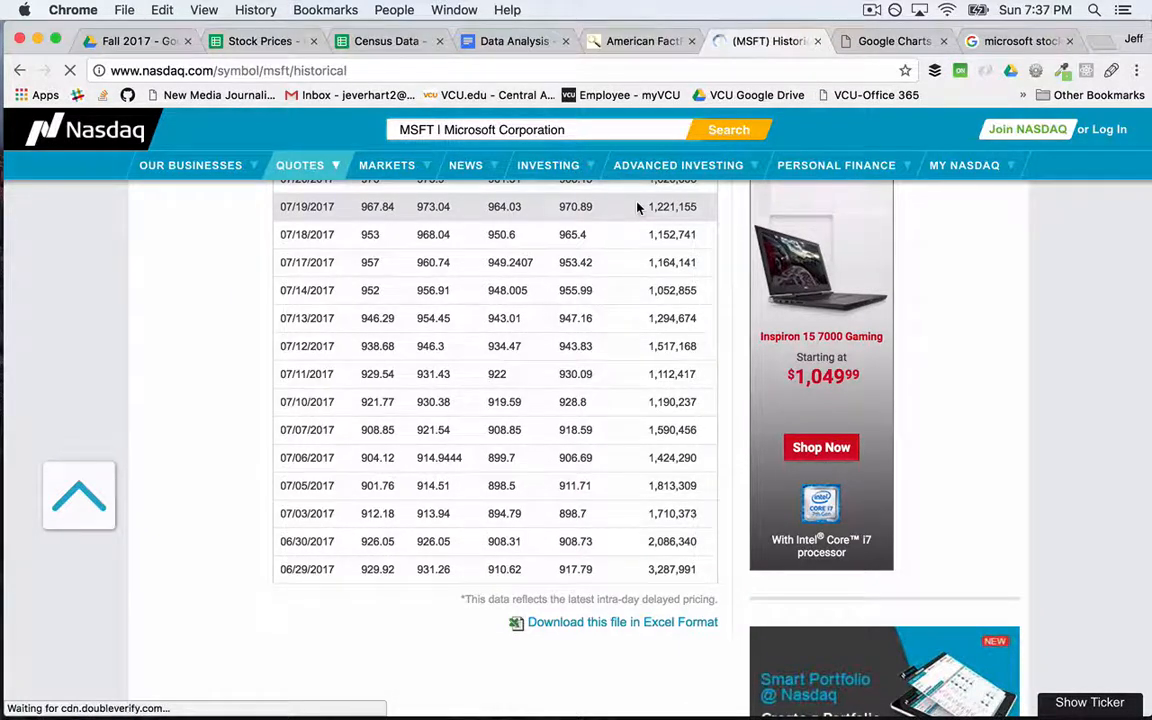
Step: Download the three-month MSFT historical quotes in Excel format and open the downloaded file in Numbers
scroll(681, 473, "down", 3)
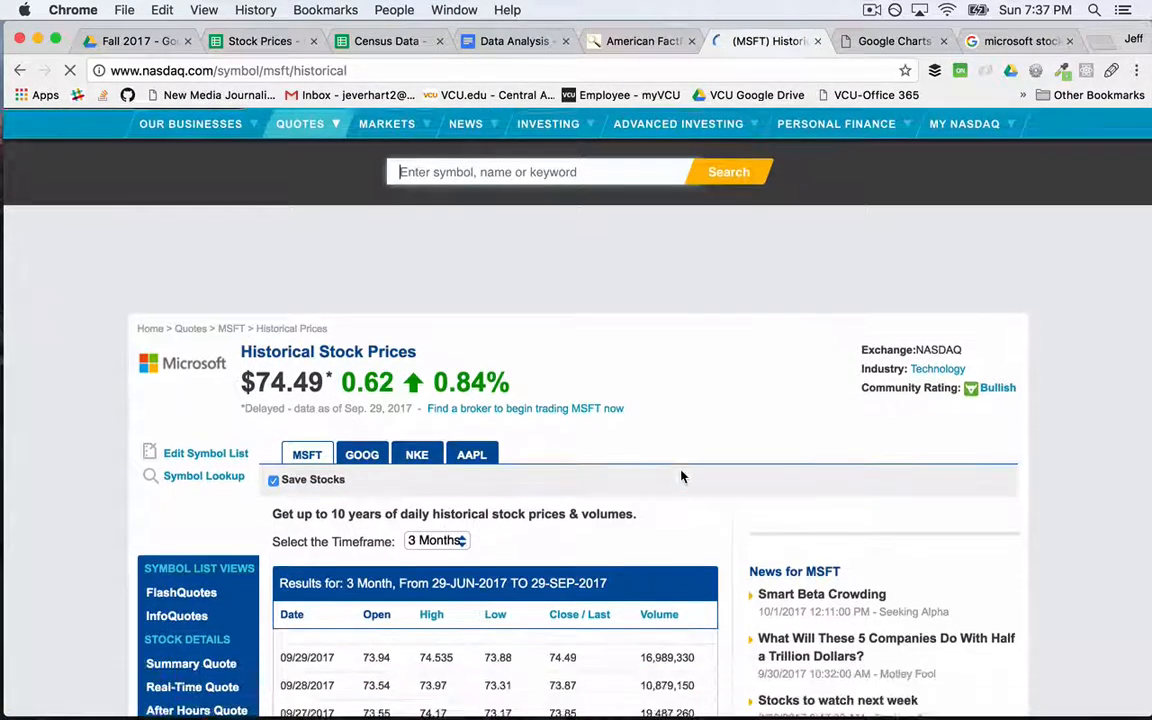
scroll(636, 485, "down", 10)
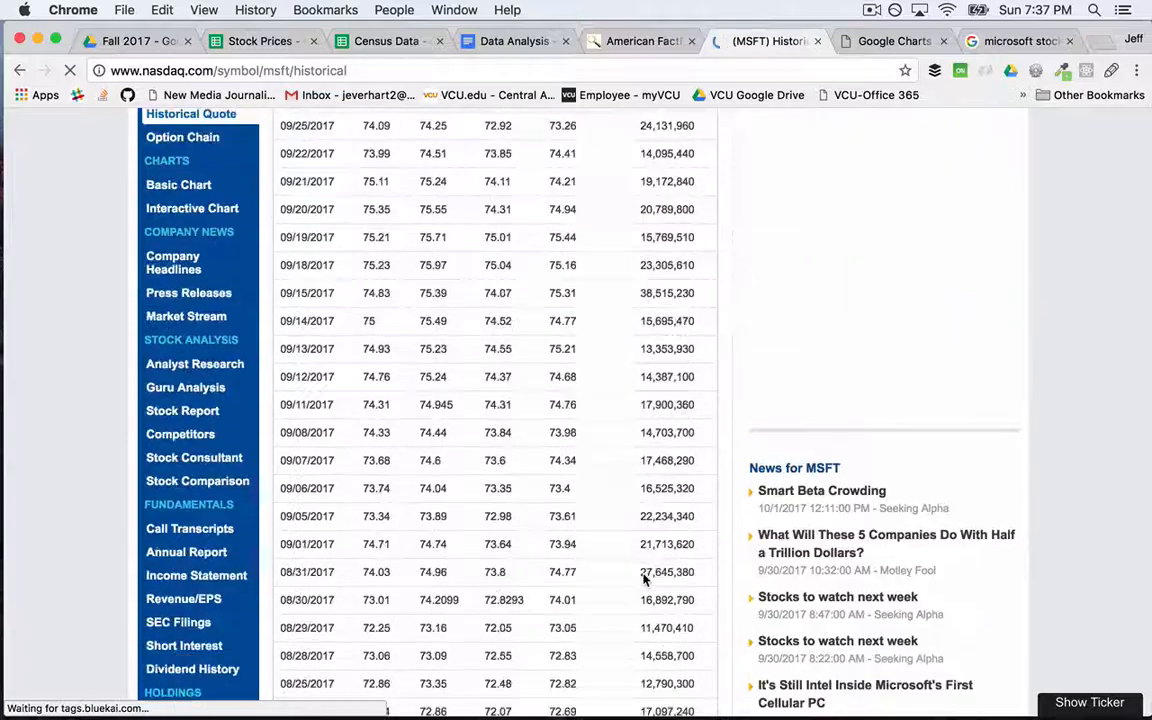
scroll(643, 574, "down", 10)
scroll(643, 574, "up", 2)
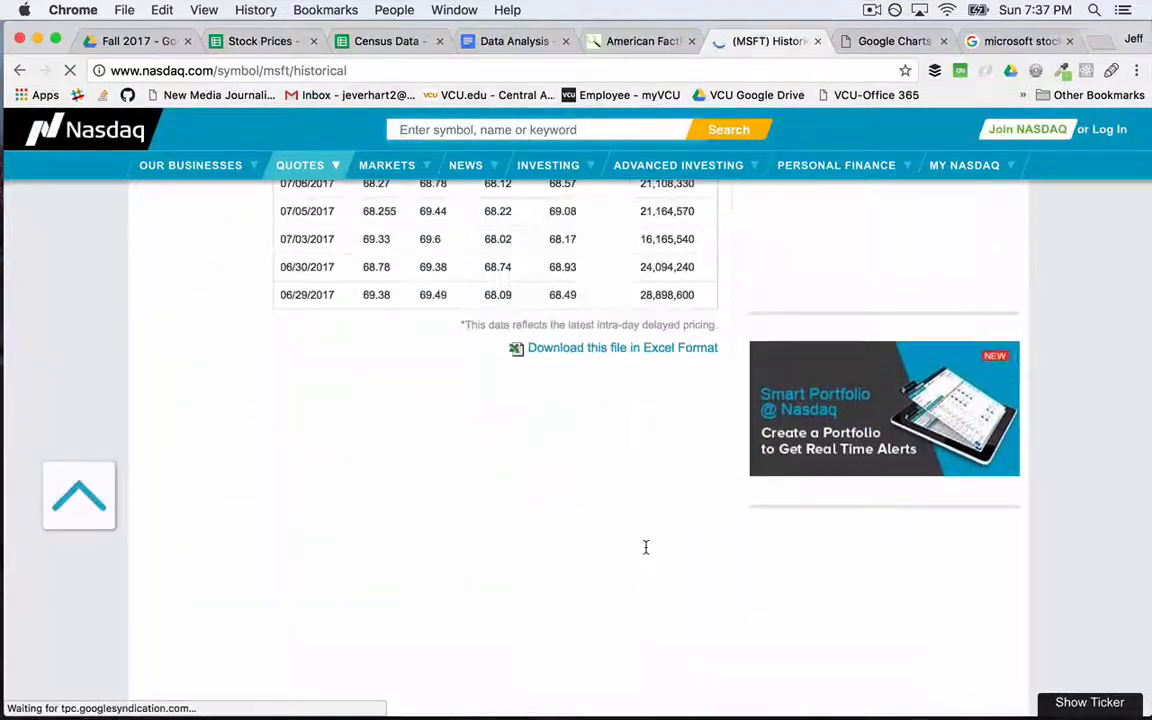
left_click(669, 349)
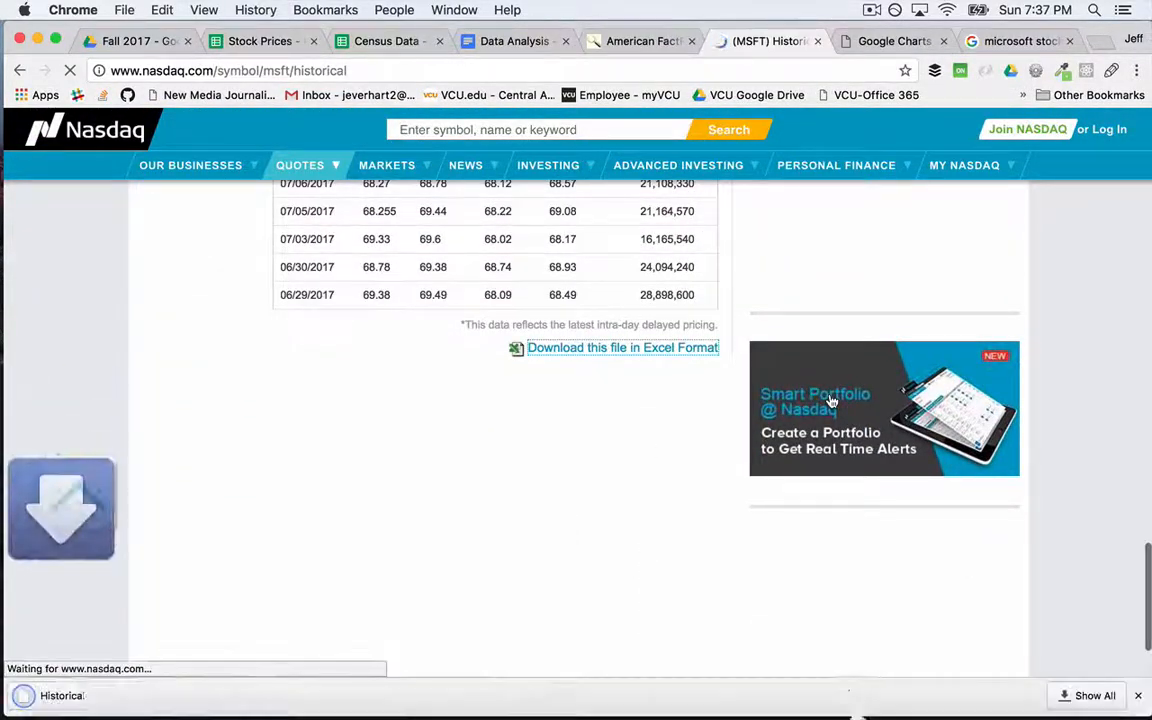
left_click(100, 699)
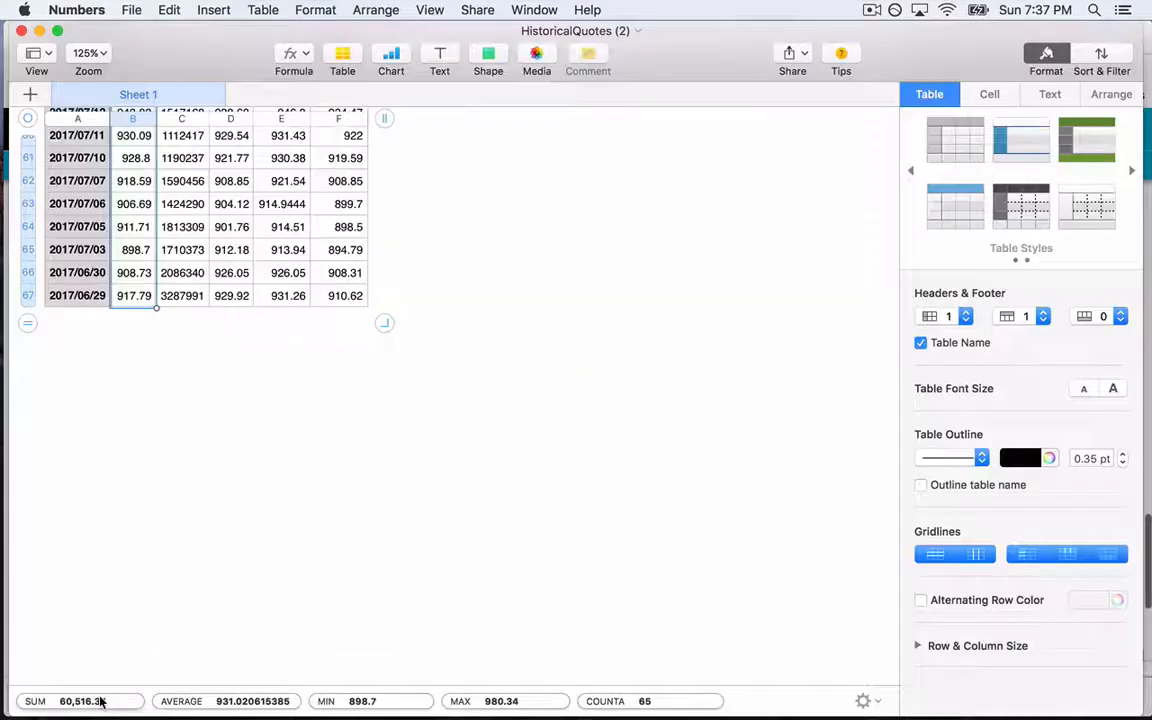
scroll(259, 390, "up", 10)
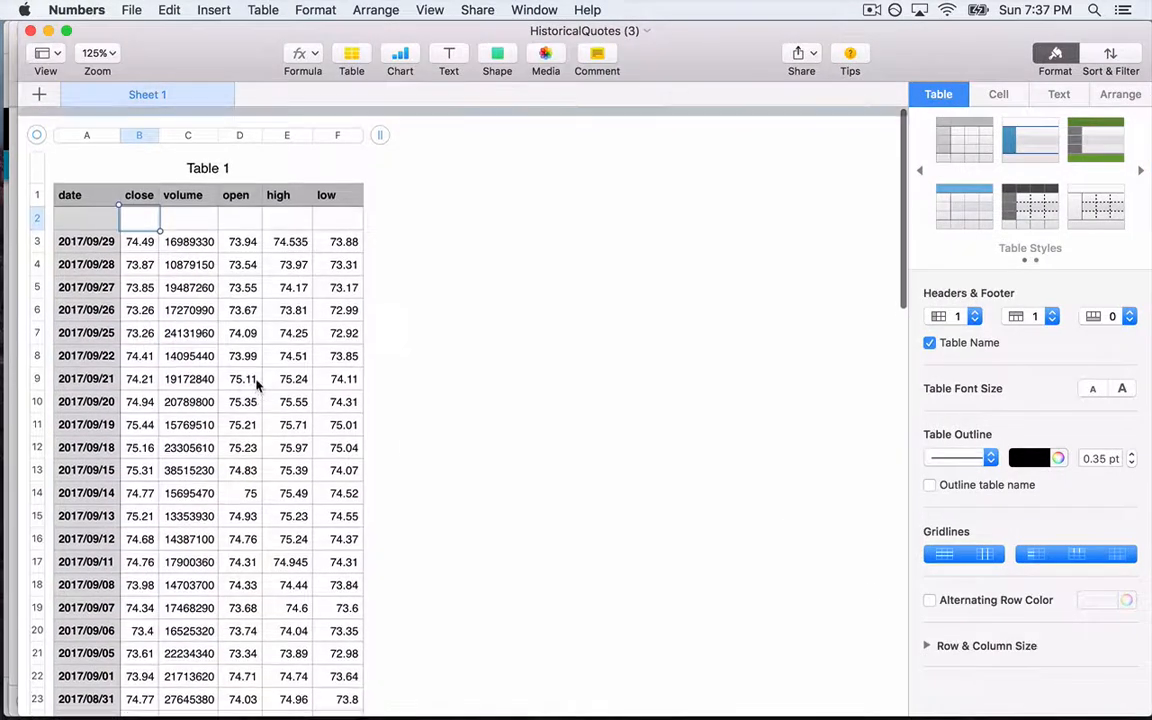
Step: Copy the MSFT closing prices from B3 through B67, and close the HistoricalQuotes (3) and HistoricalQuotes (2) documents
left_click(145, 236)
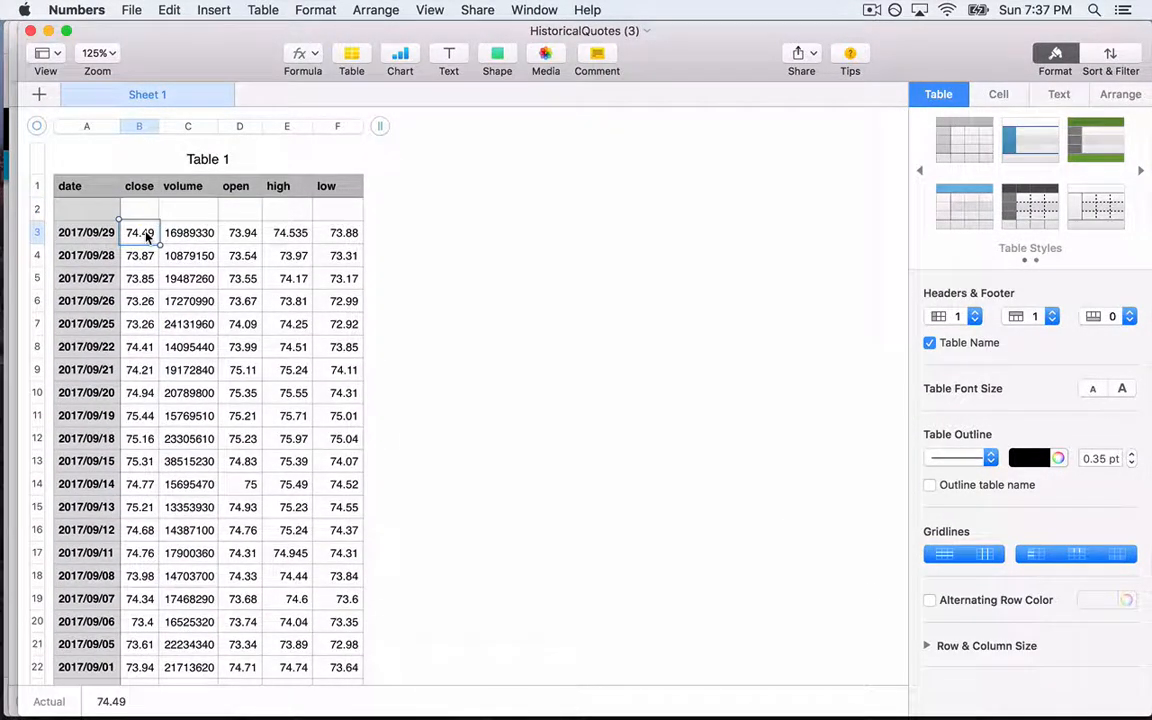
scroll(145, 236, "down", 5)
scroll(145, 236, "down", 10)
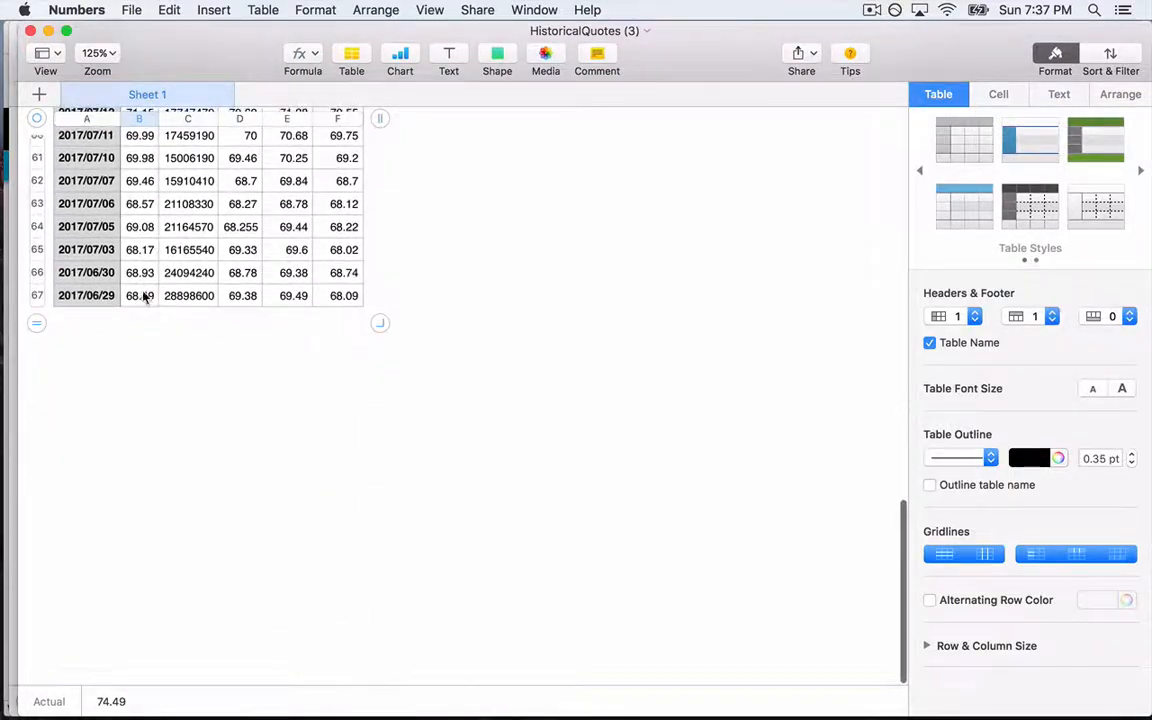
left_click(143, 296, "shift")
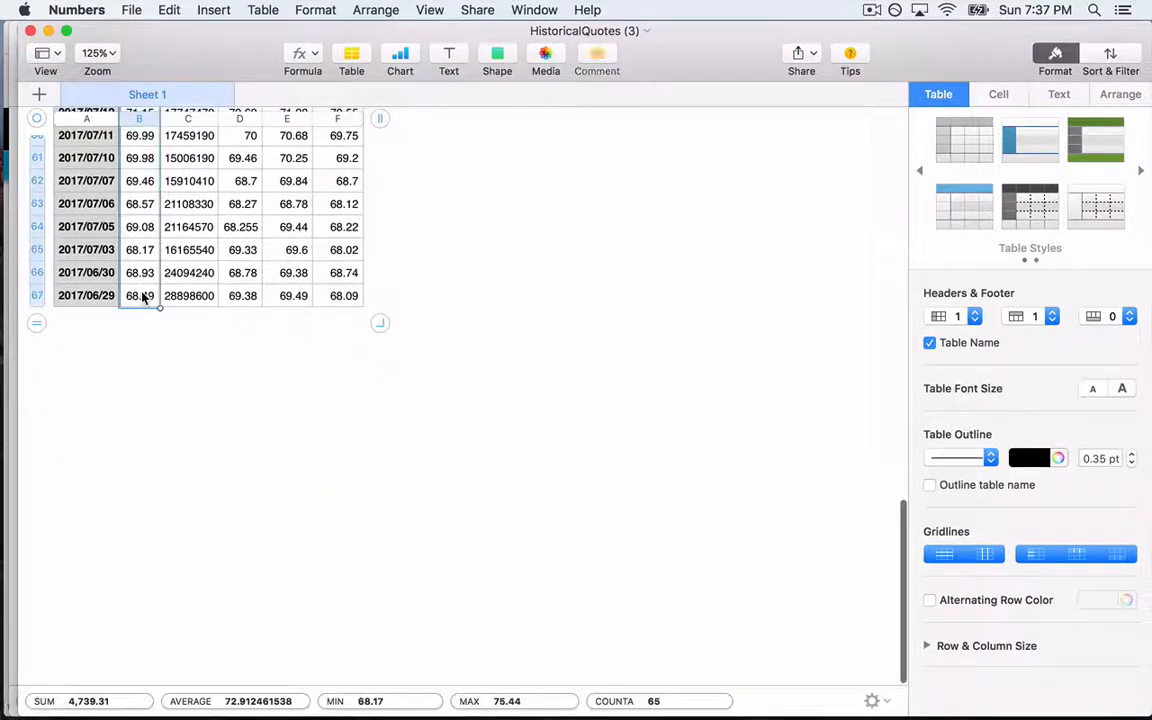
left_click(30, 31)
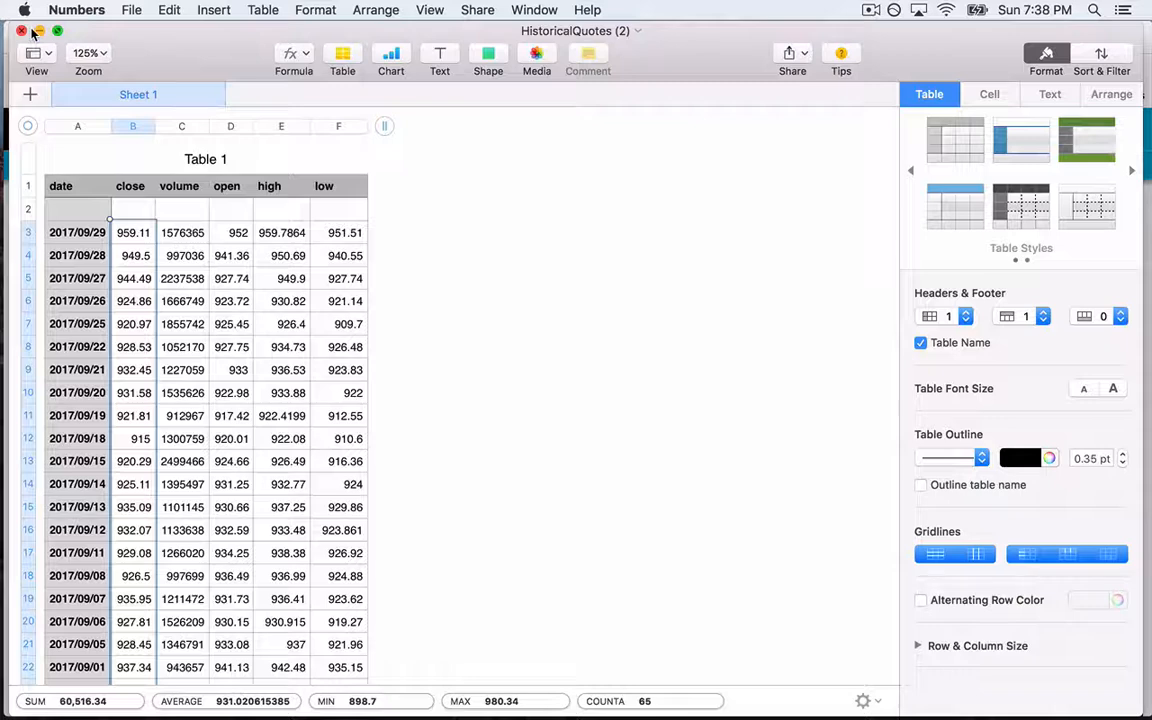
left_click(21, 31)
Step: Switch to the Stock Prices spreadsheet and paste the Microsoft closing prices into column D starting at D2
left_click(262, 41)
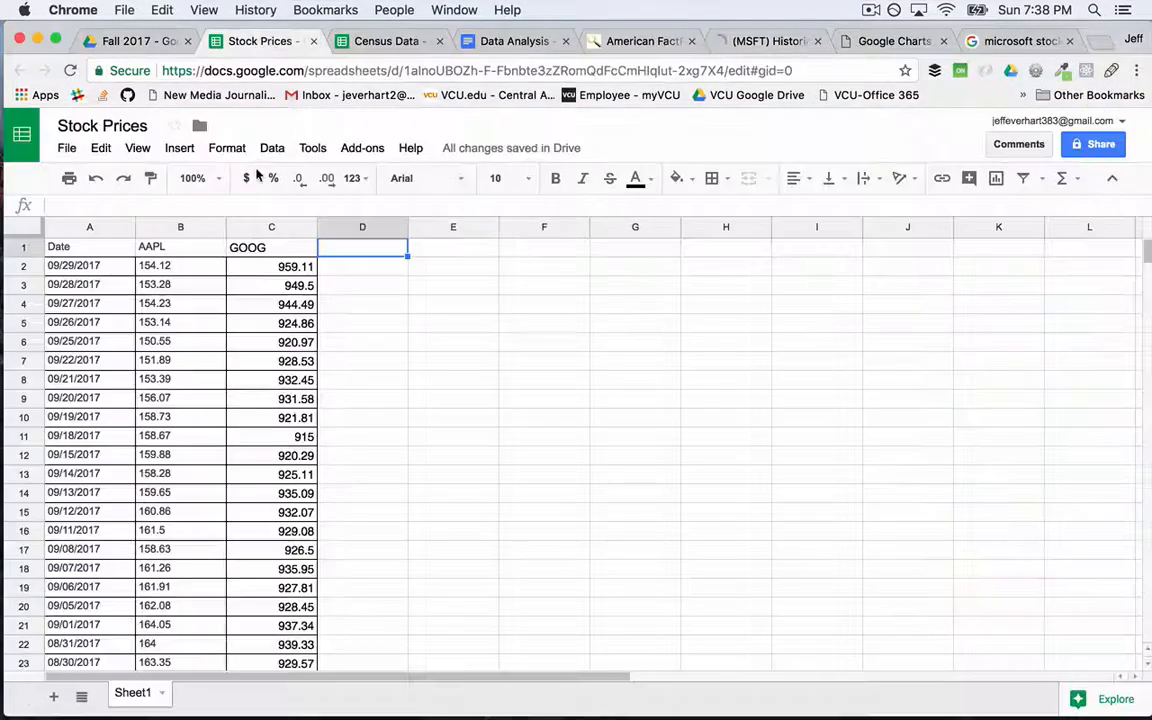
left_click(366, 276)
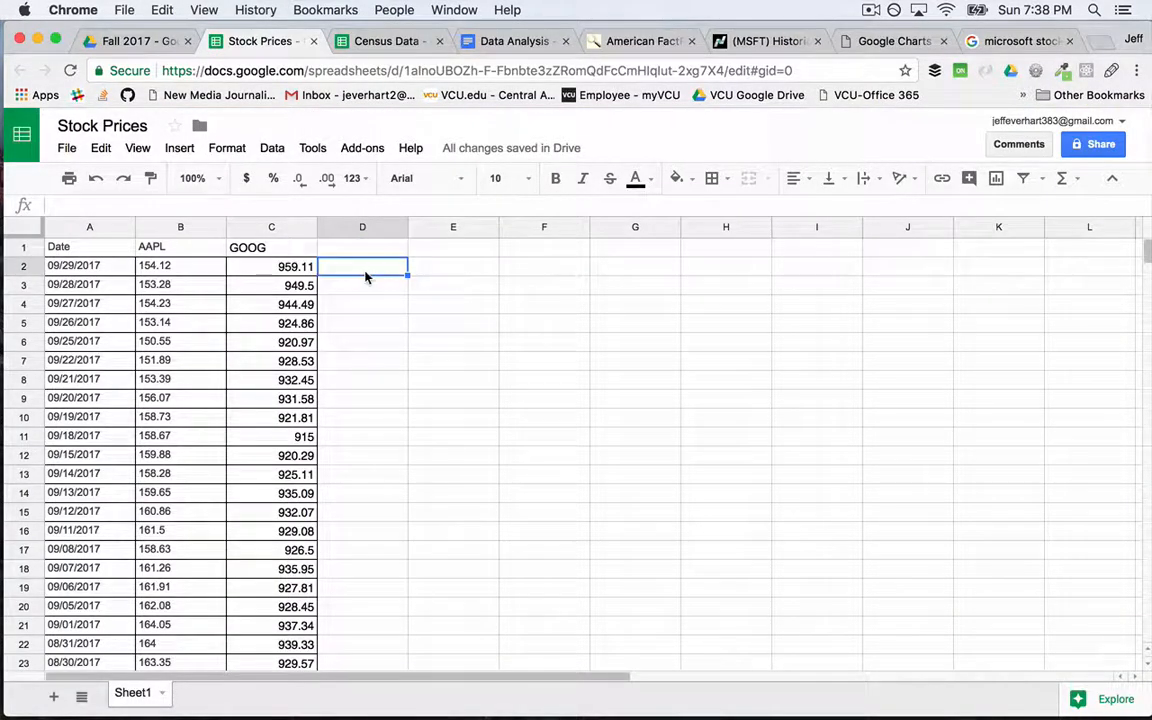
key("super+v")
Step: Enter the heading MSFT above the pasted prices in D1
left_click(360, 248)
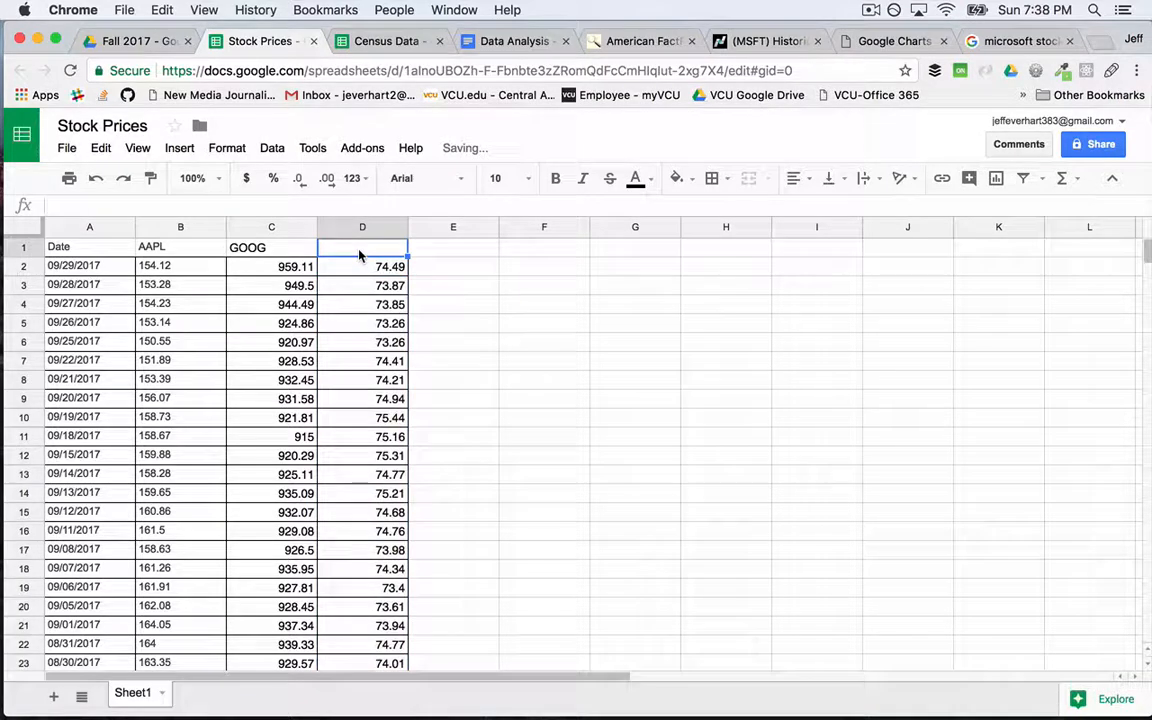
type("MSFT")
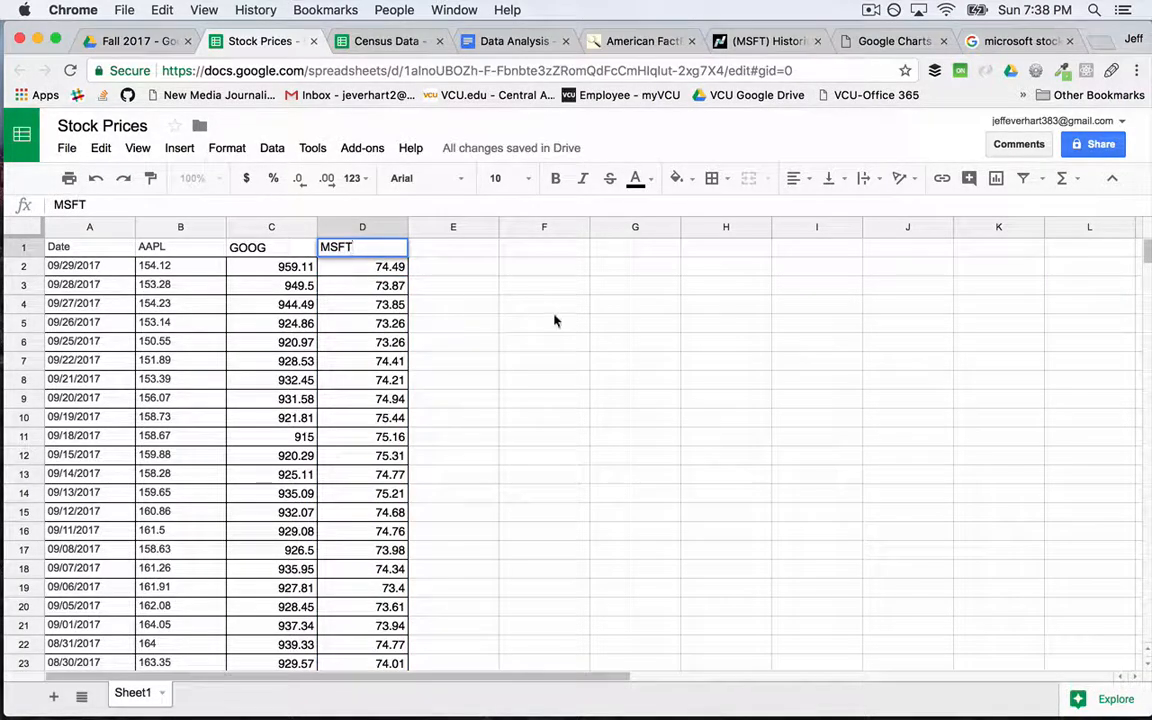
left_click(555, 321)
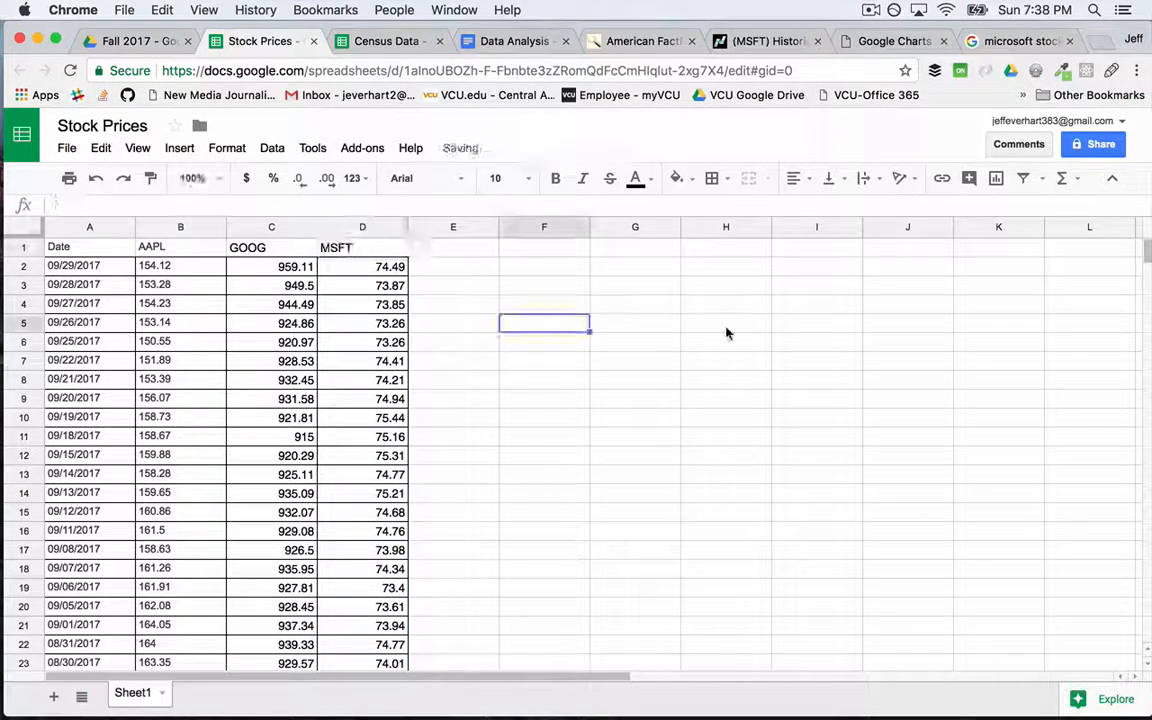
Step: Insert a line chart of the stock prices and move it beside the data, starting around column E
left_click(1002, 181)
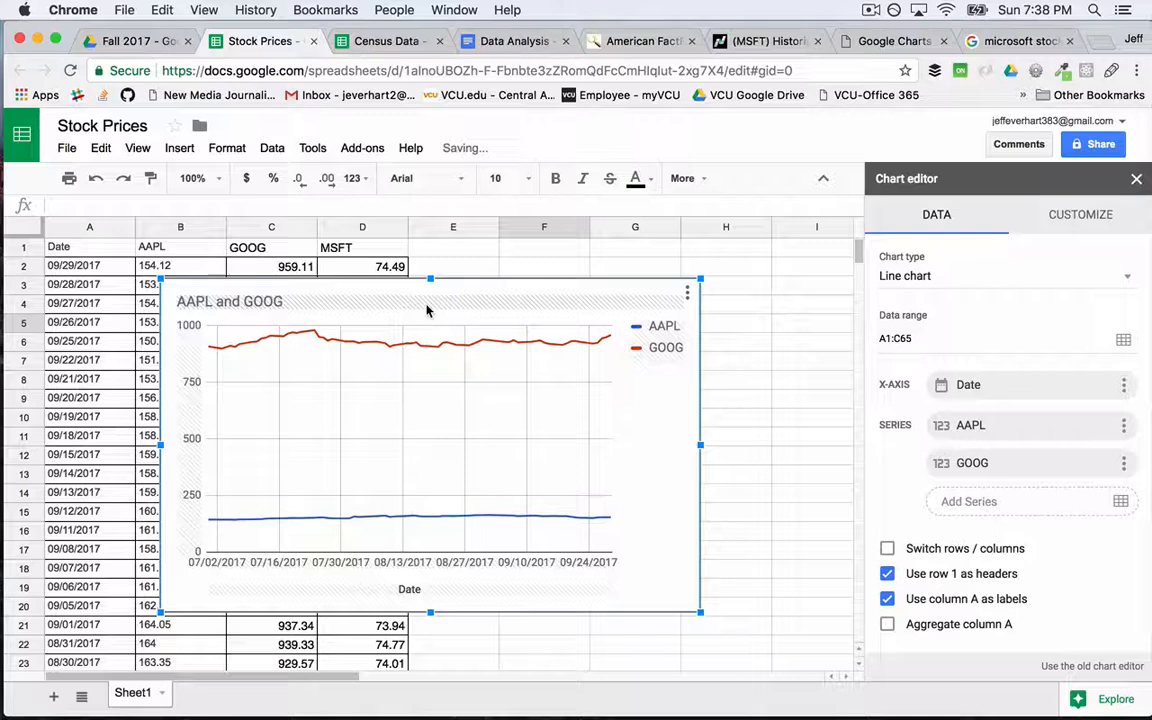
left_click_drag(426, 311, 728, 290)
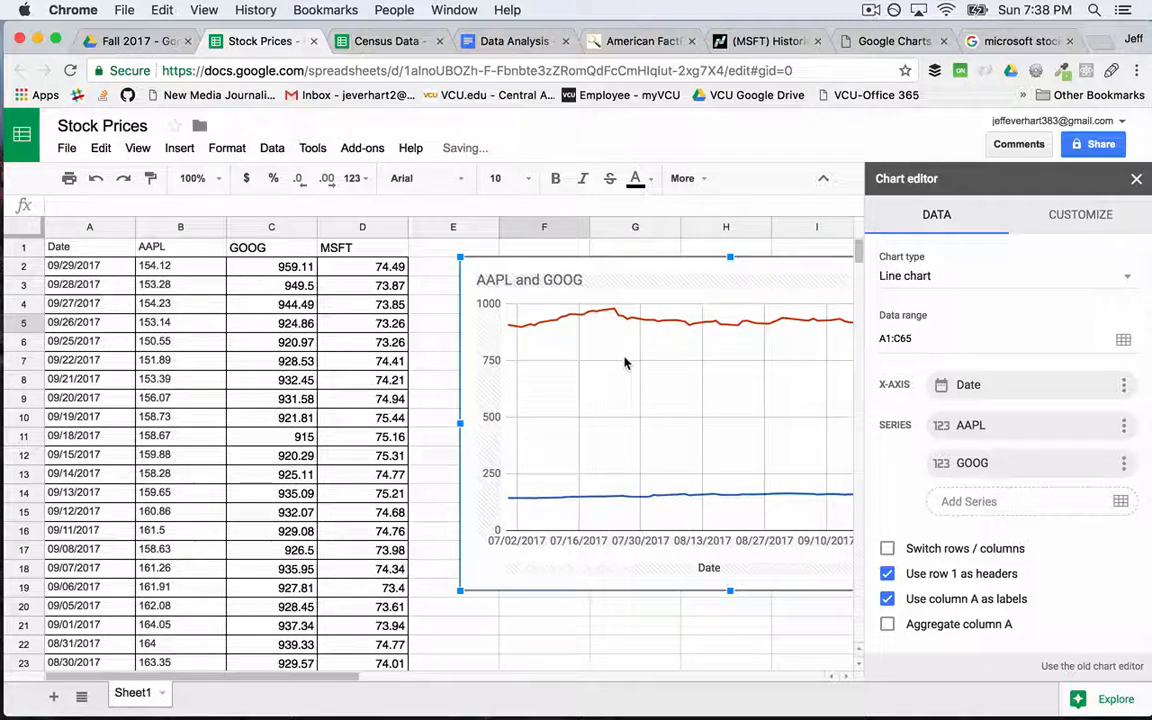
scroll(648, 472, "right", 2)
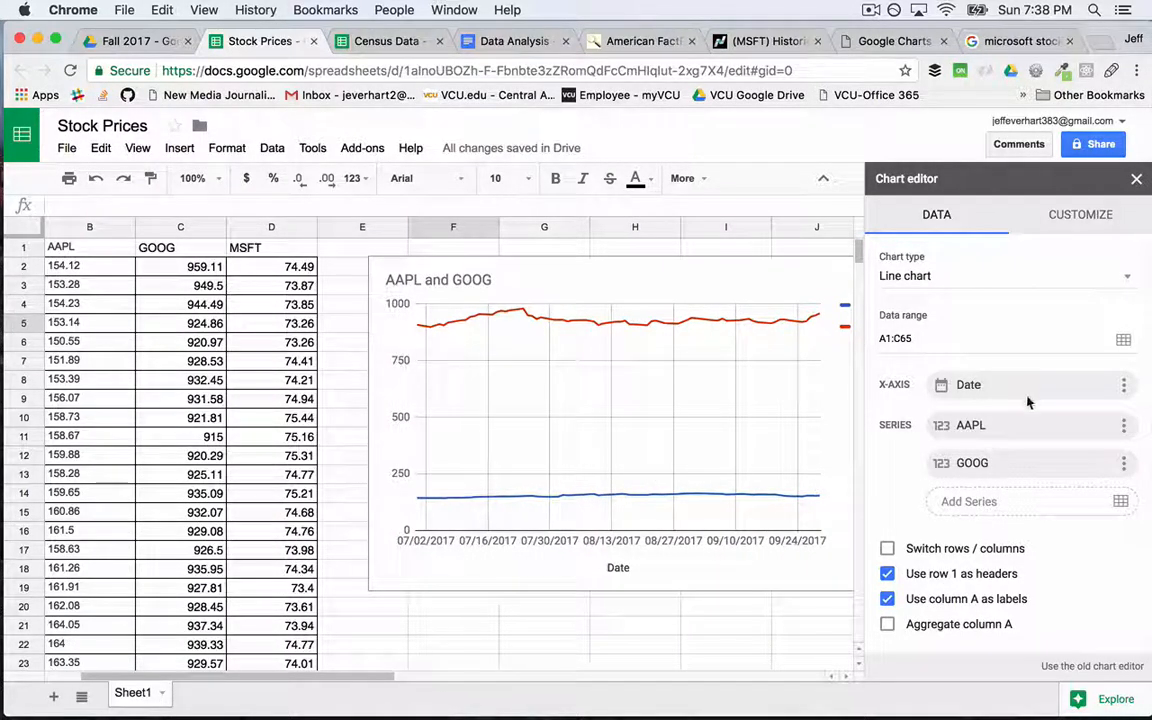
Step: Add the Microsoft closing prices in D2:D66 to the line chart as a third series
left_click(1121, 503)
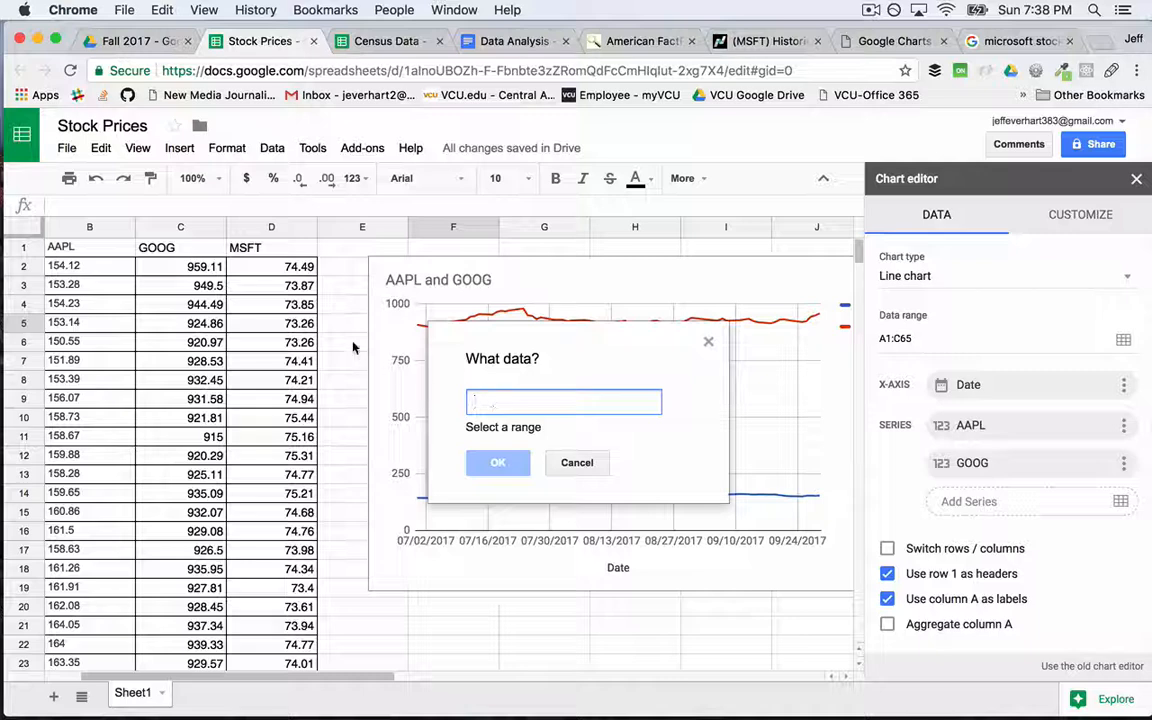
left_click(295, 267)
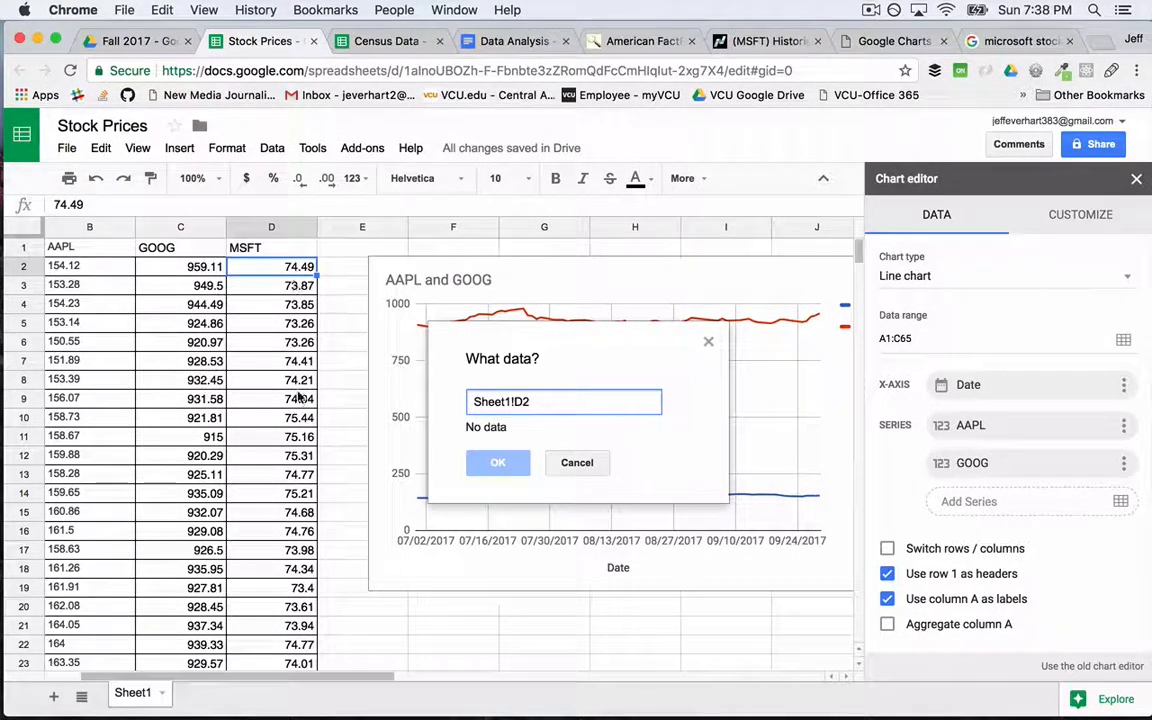
scroll(298, 397, "down", 10)
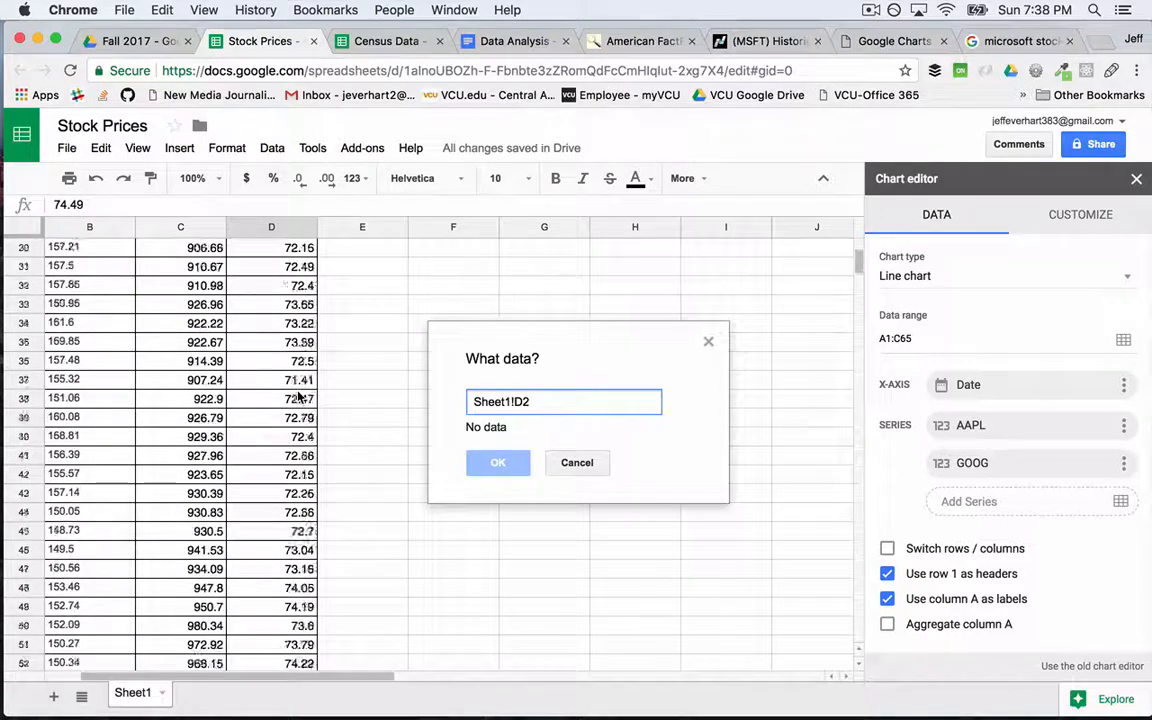
scroll(298, 397, "down", 6)
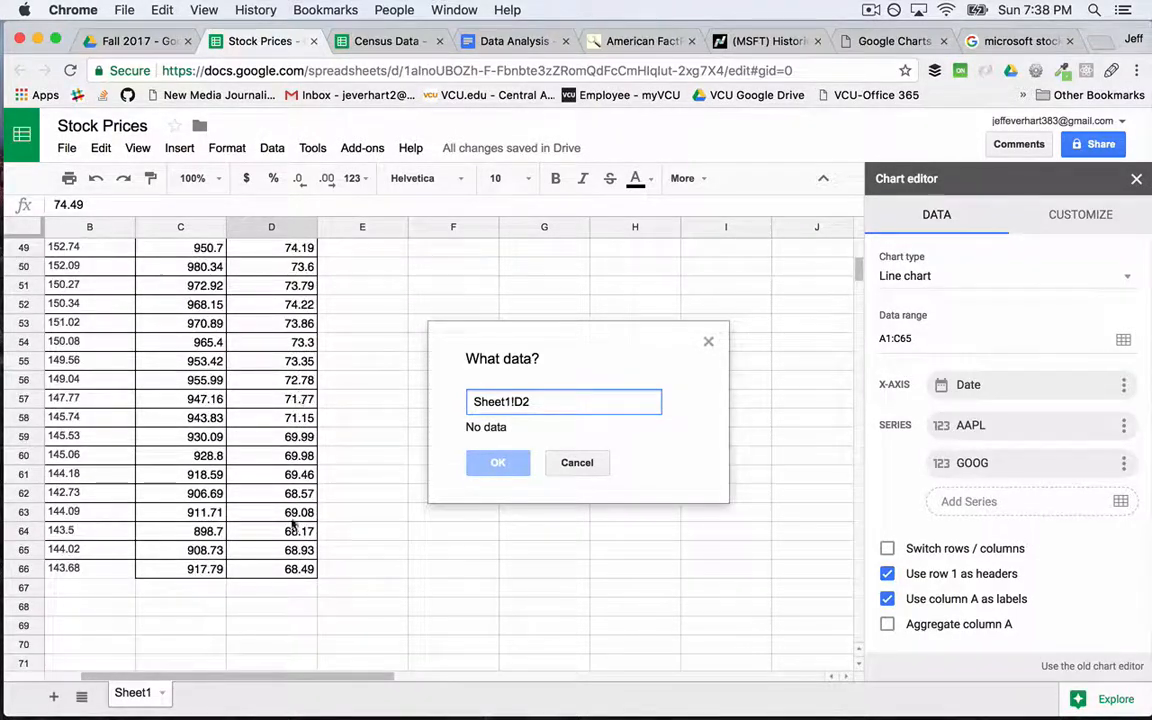
left_click(295, 570)
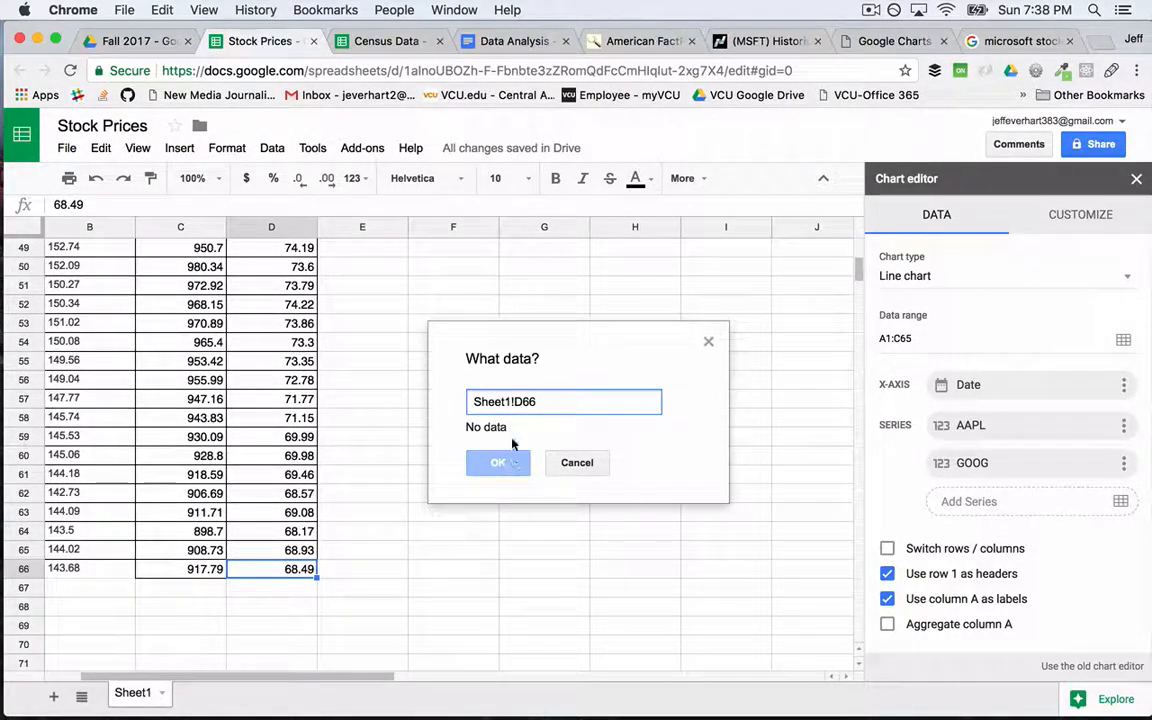
scroll(252, 463, "up", 16)
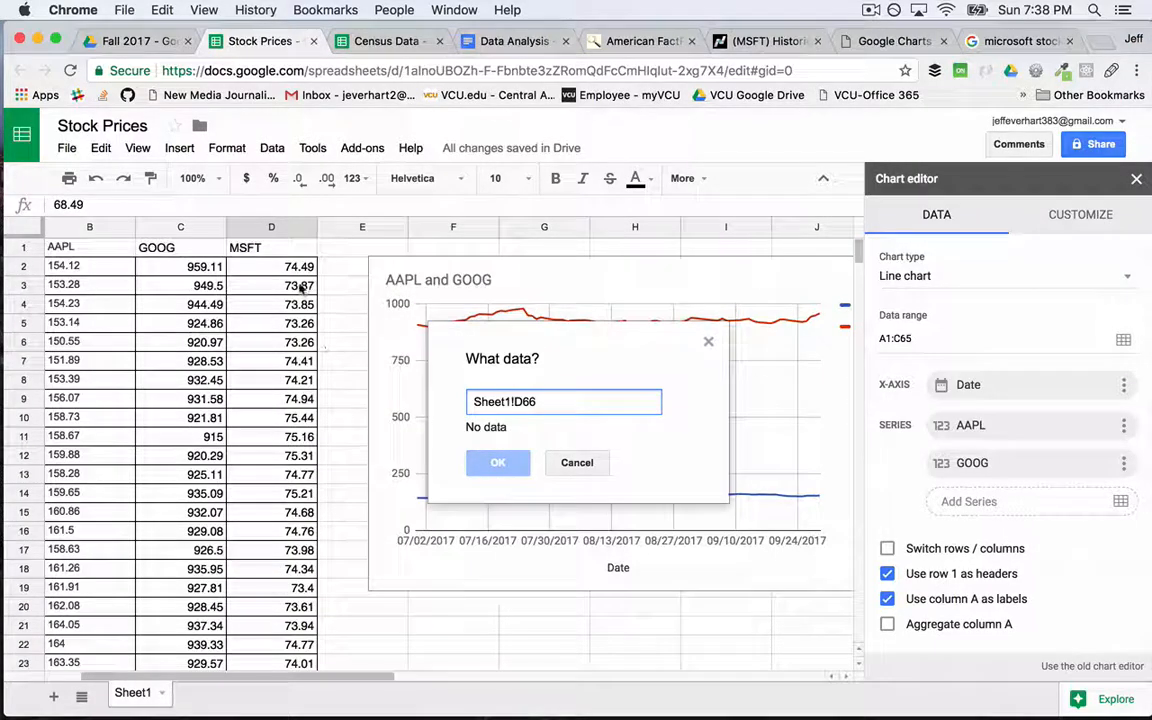
left_click(295, 268, "shift")
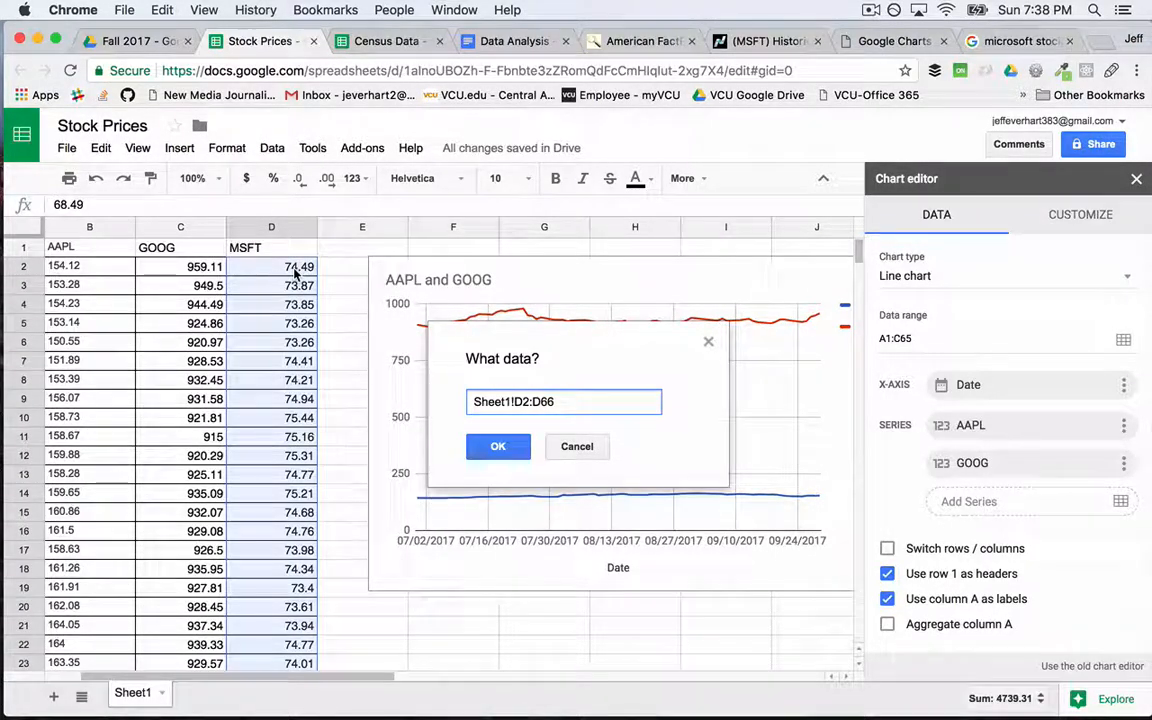
left_click(498, 447)
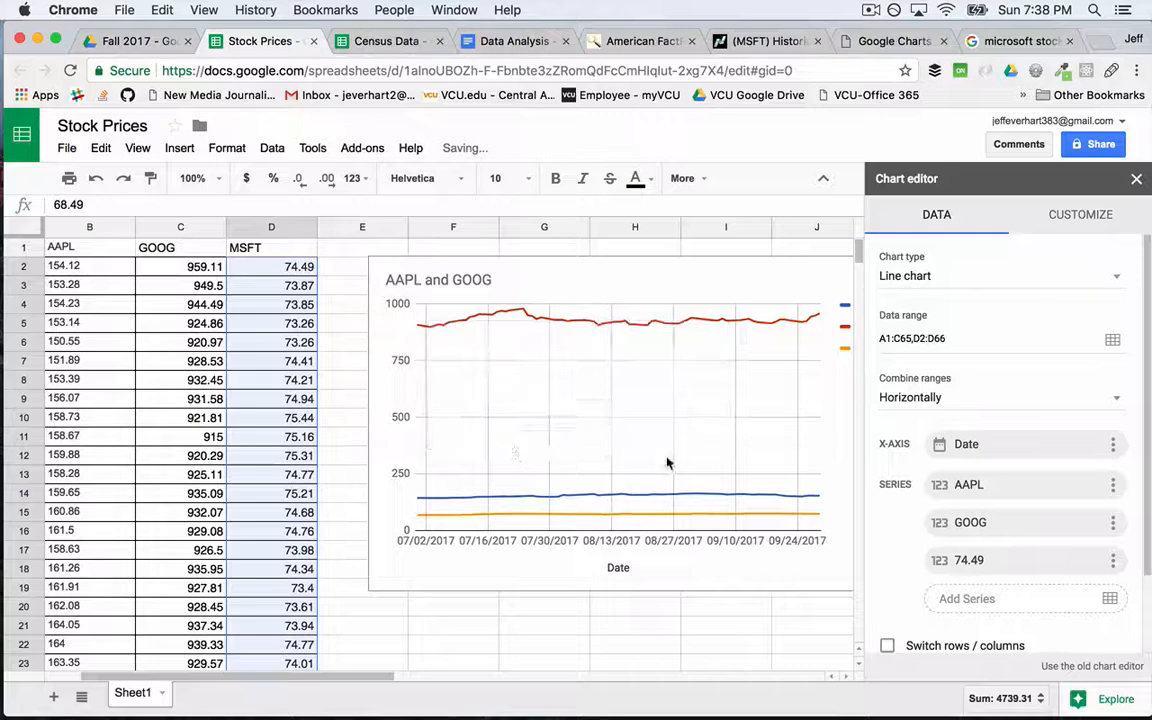
Step: Change the third series' data range to D1:D66 so that it takes its name from the MSFT heading
scroll(668, 462, "right", 1)
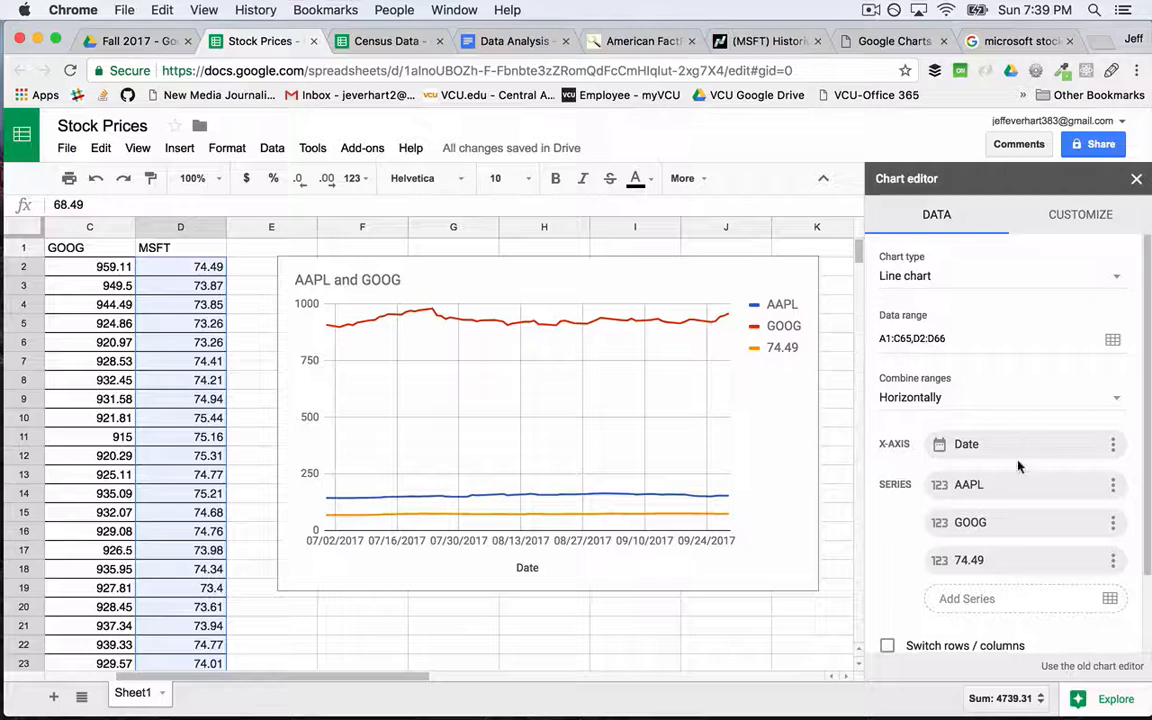
scroll(481, 471, "left", 3)
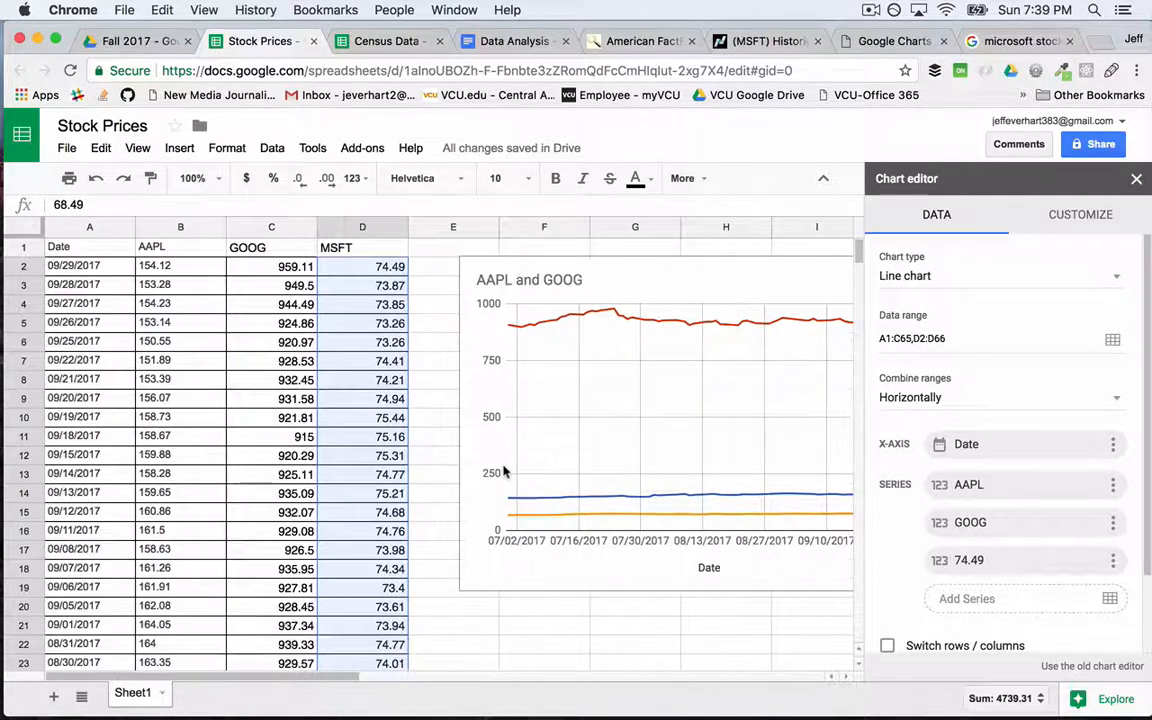
left_click(1112, 560)
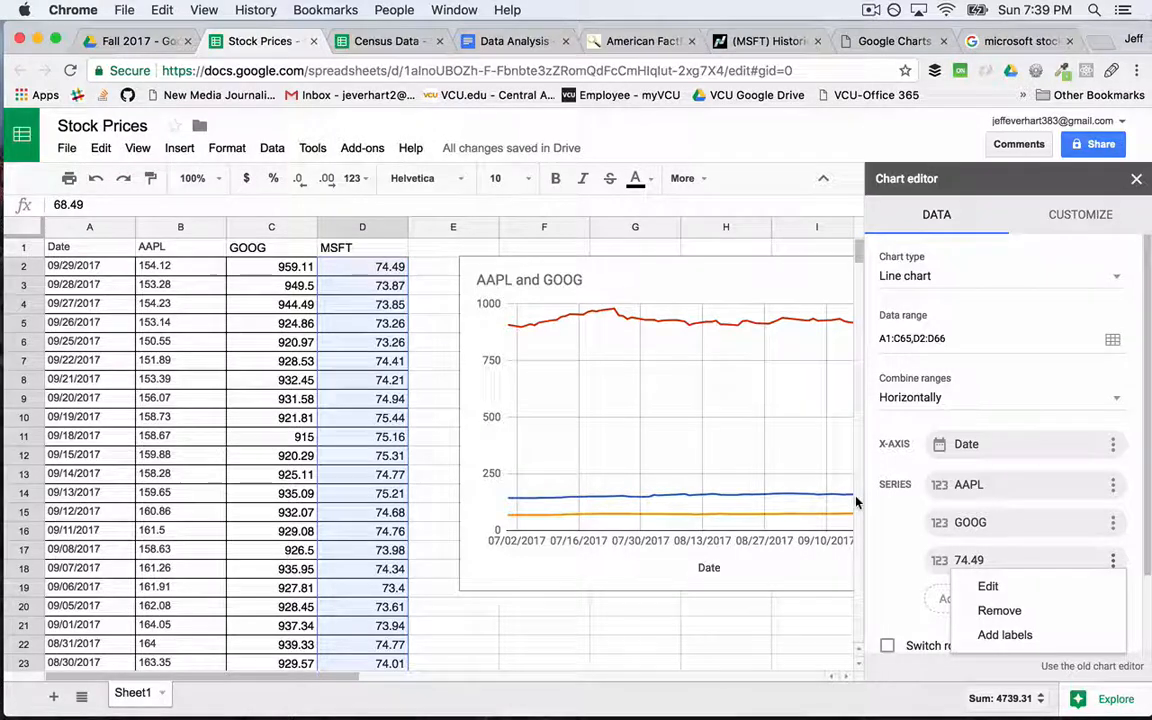
left_click(761, 481)
scroll(683, 330, "right", 4)
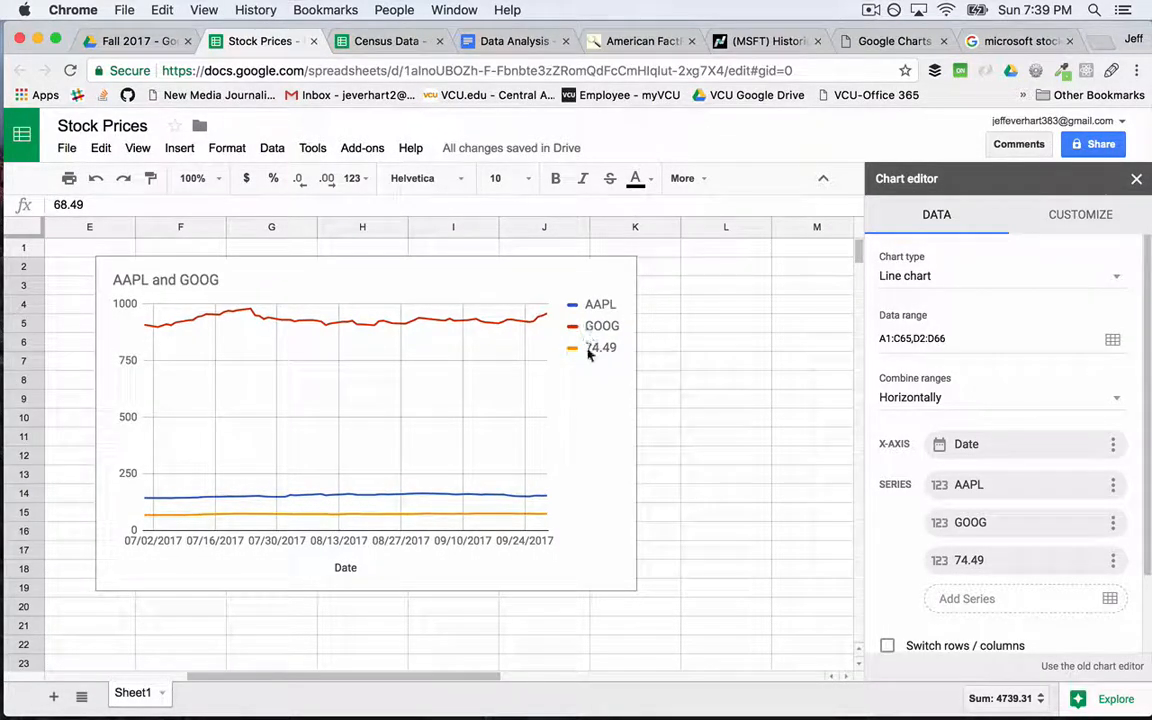
left_click(1112, 562)
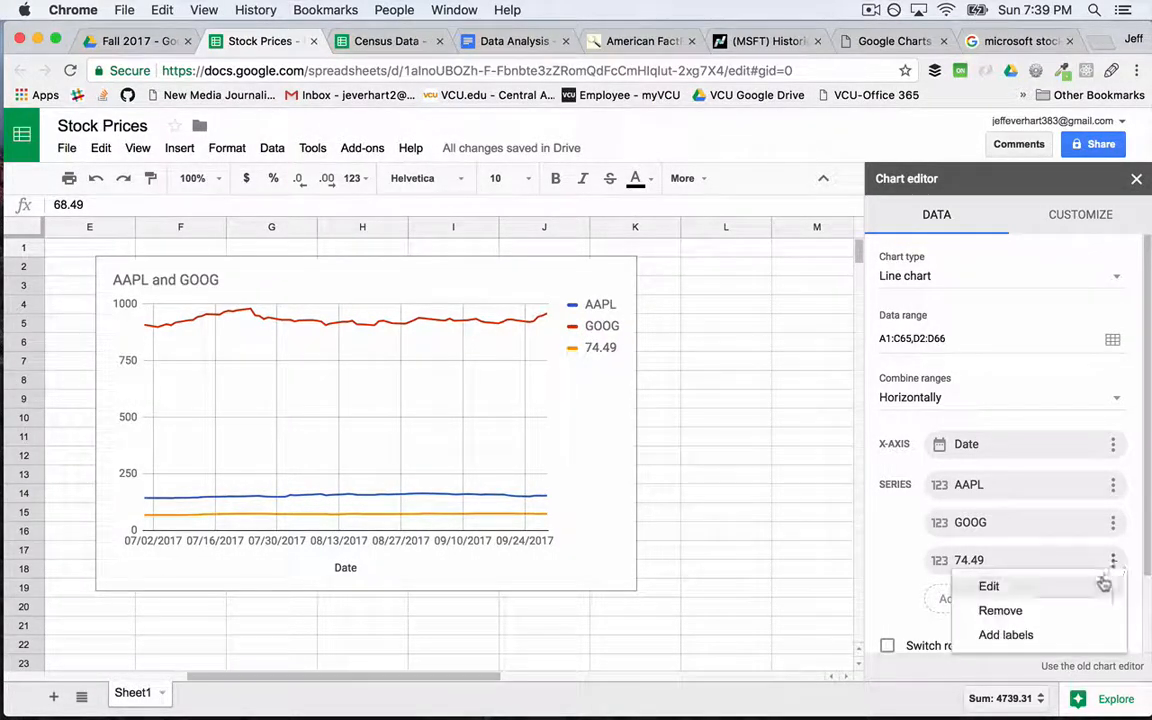
left_click(1097, 583)
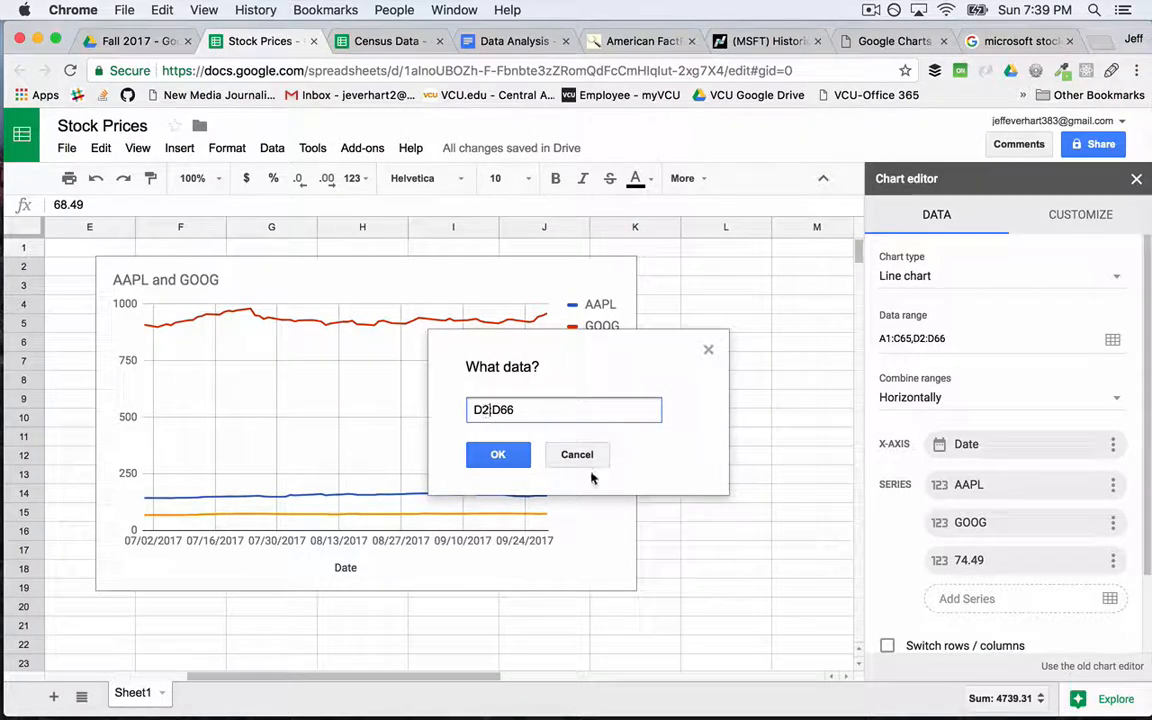
left_click(498, 456)
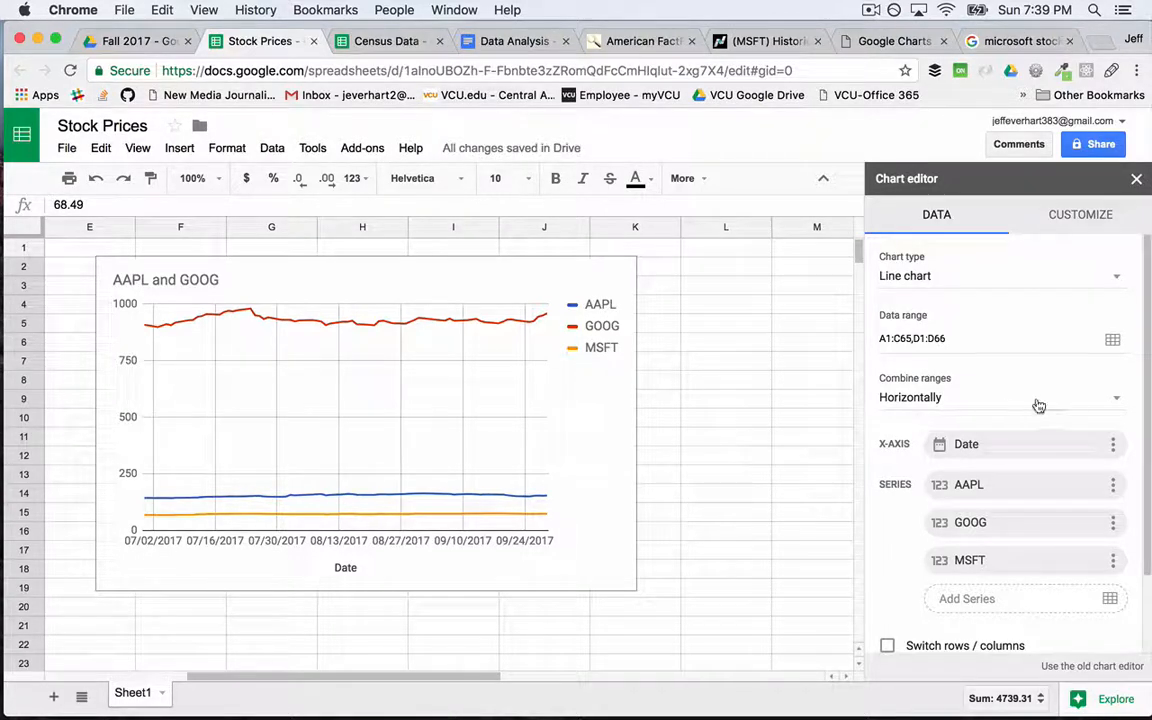
Step: Set the chart title to "Tech Stocks | Historical Prices 30 Days"
left_click(1103, 216)
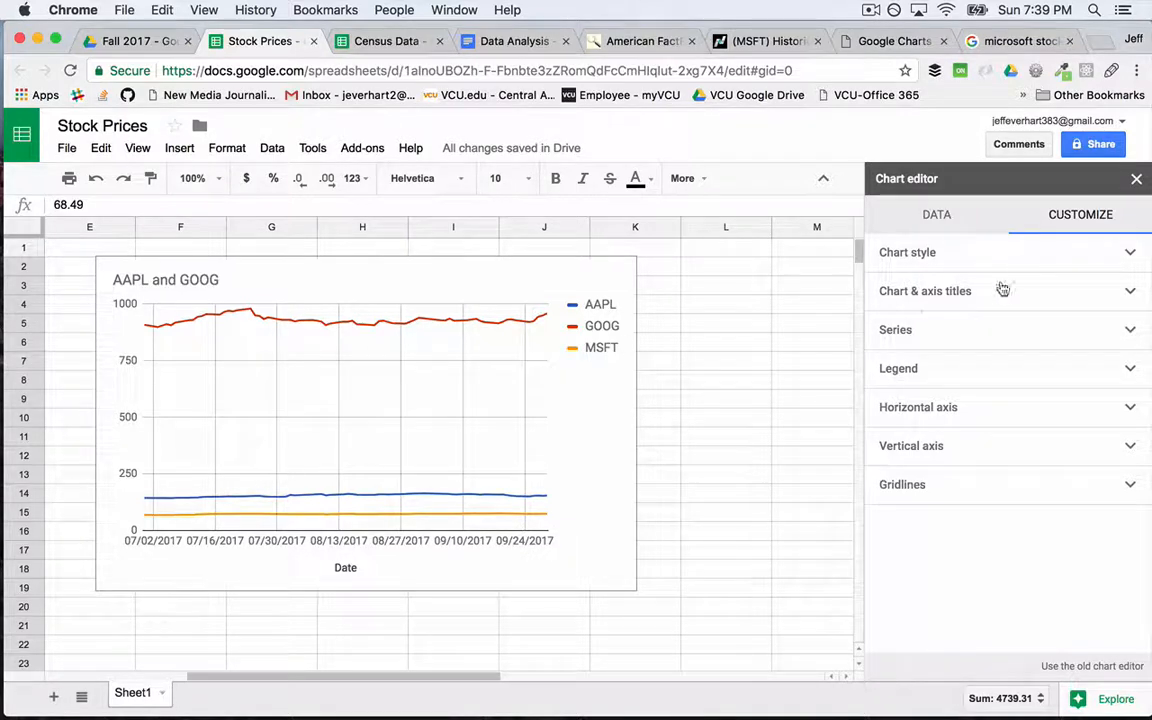
left_click(933, 296)
left_click(974, 374)
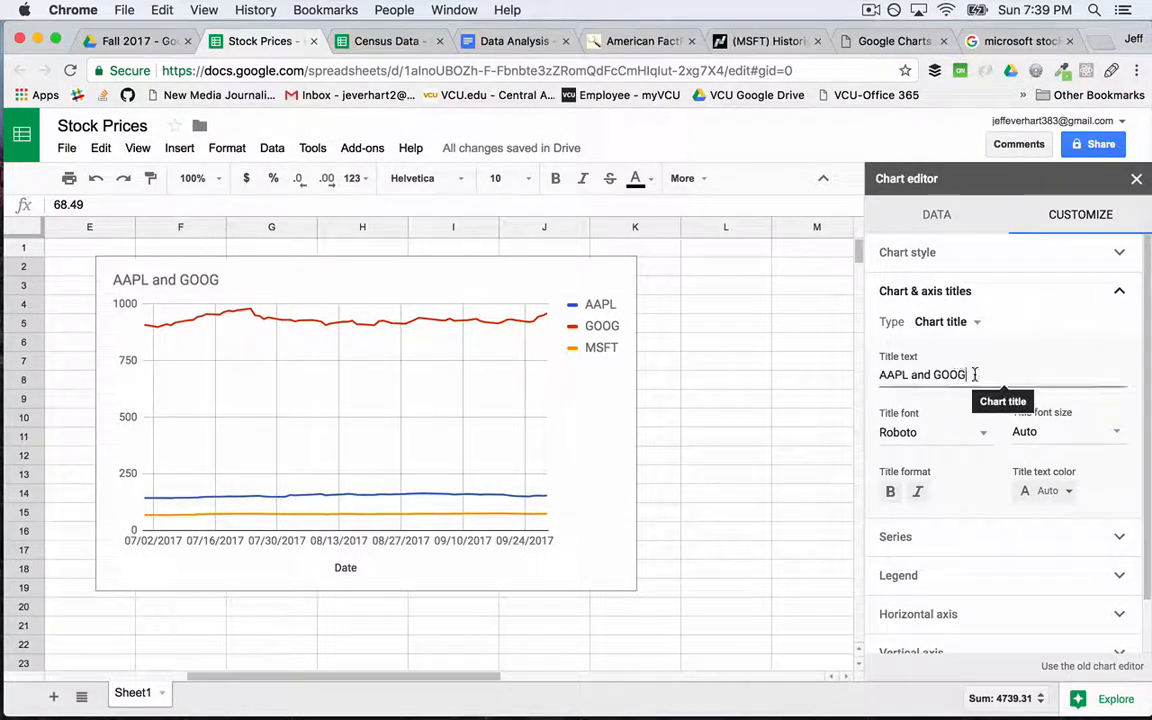
left_click_drag(974, 374, 830, 365)
key("BackSpace")
type("Tech")
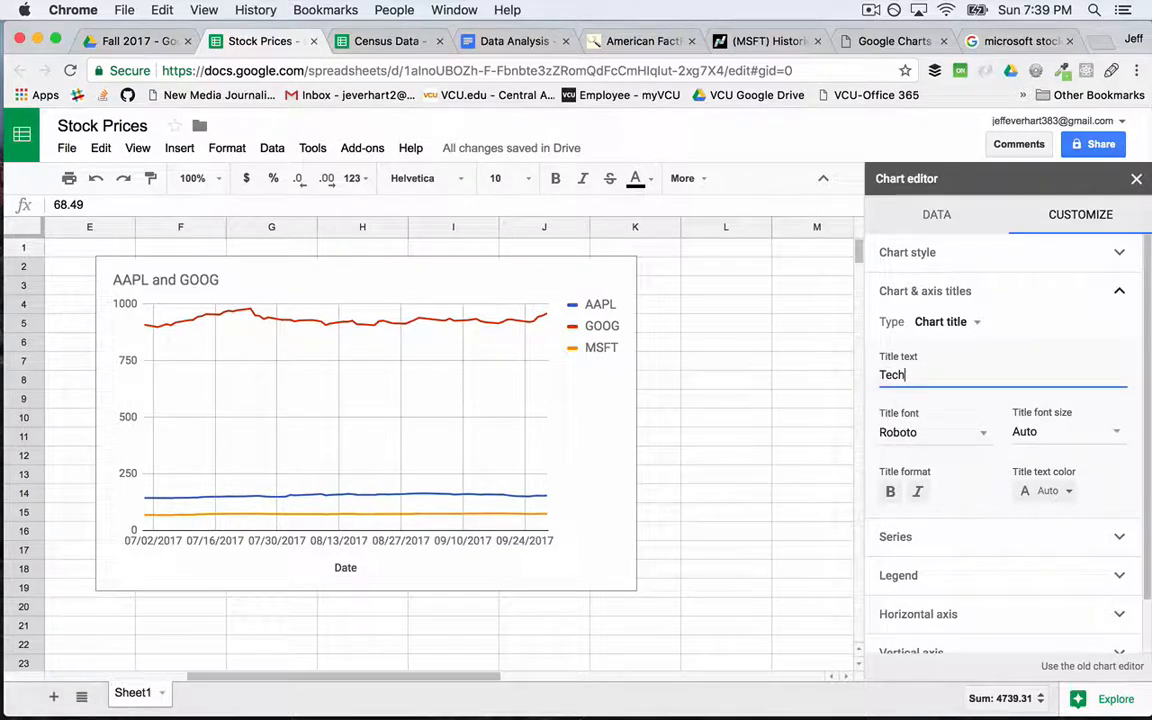
type(" Stocks ")
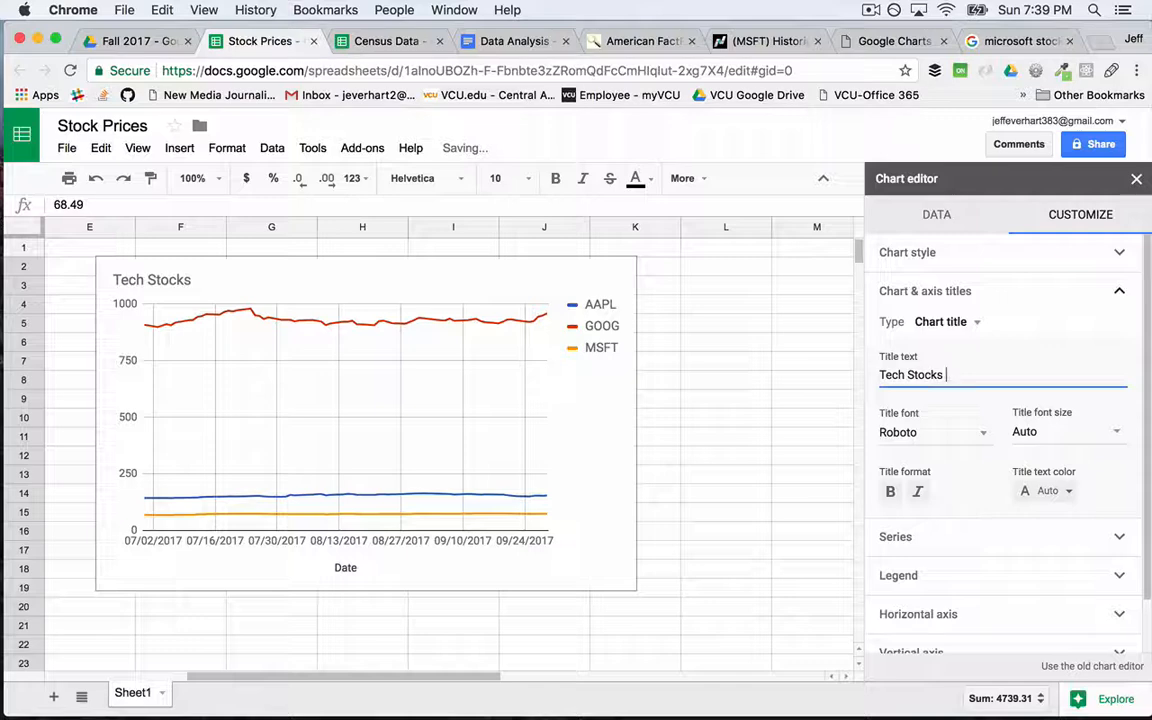
type("His")
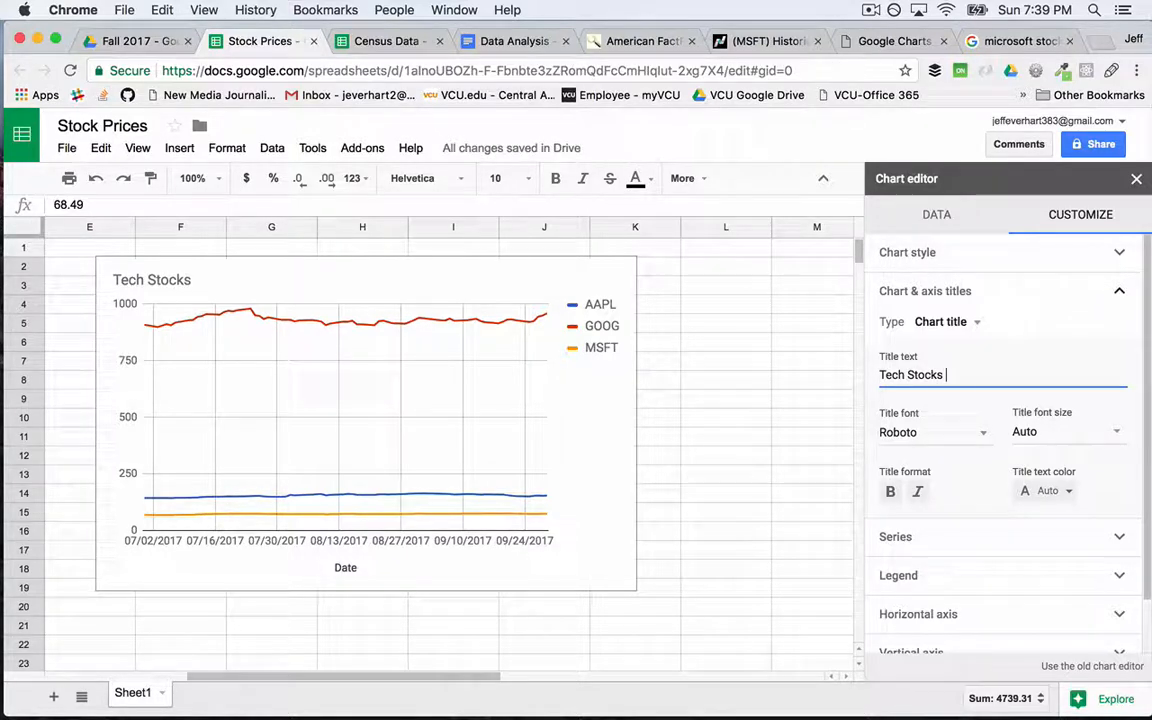
type("| Historical")
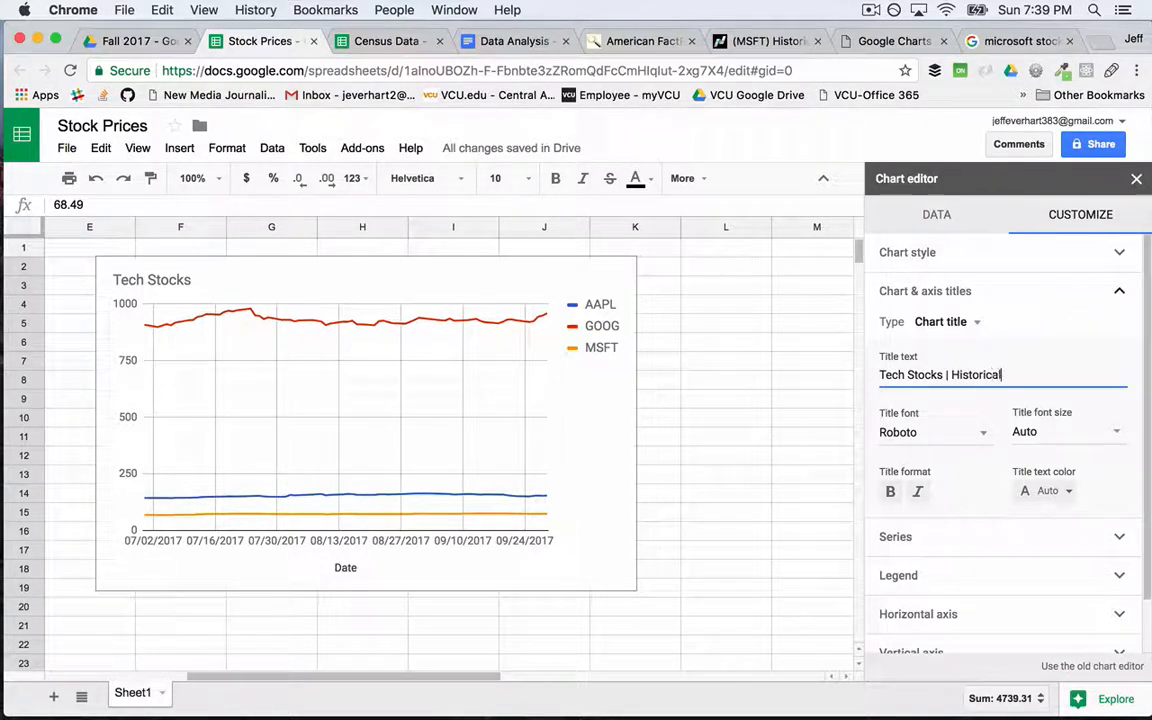
type(" Prices")
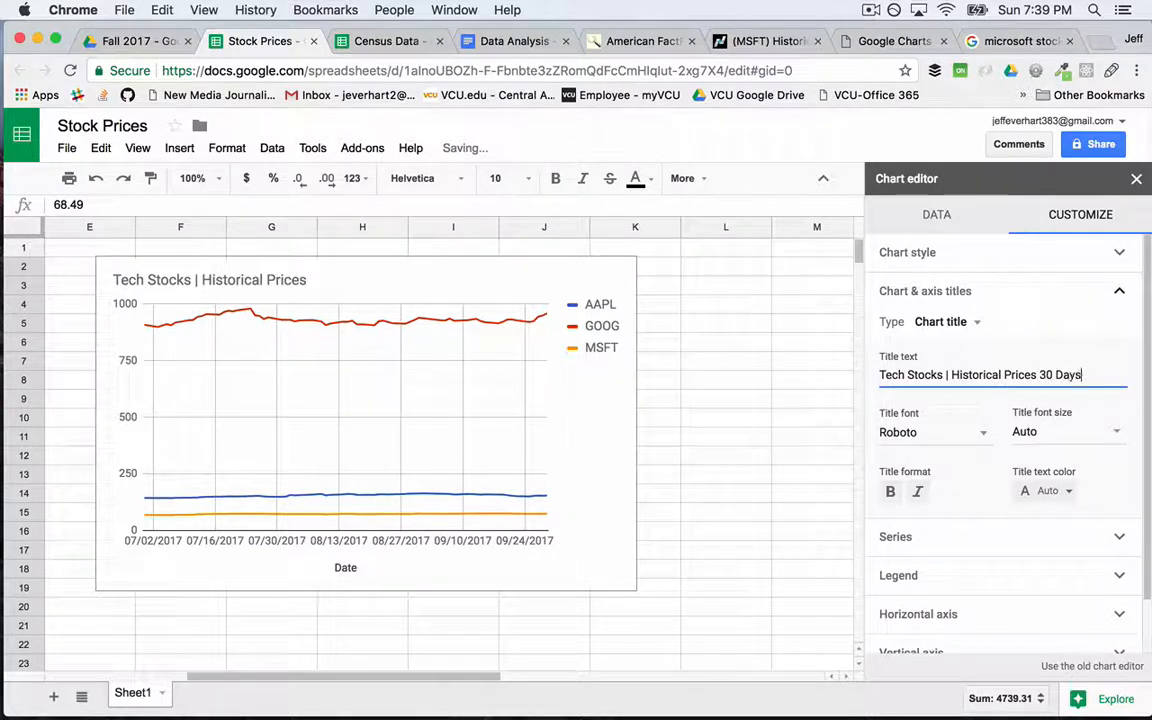
type(" 30 Days")
scroll(946, 476, "down", 2)
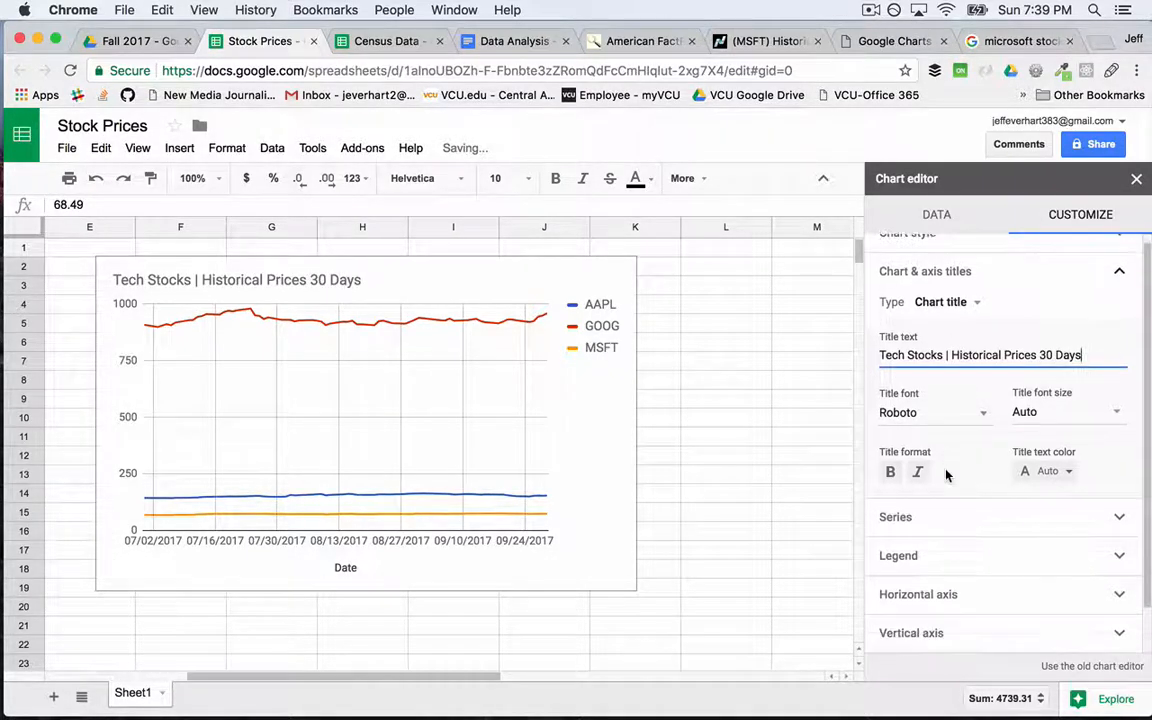
Step: Show the chart's vertical axis settings and look at the chart next to the price columns
left_click(951, 596)
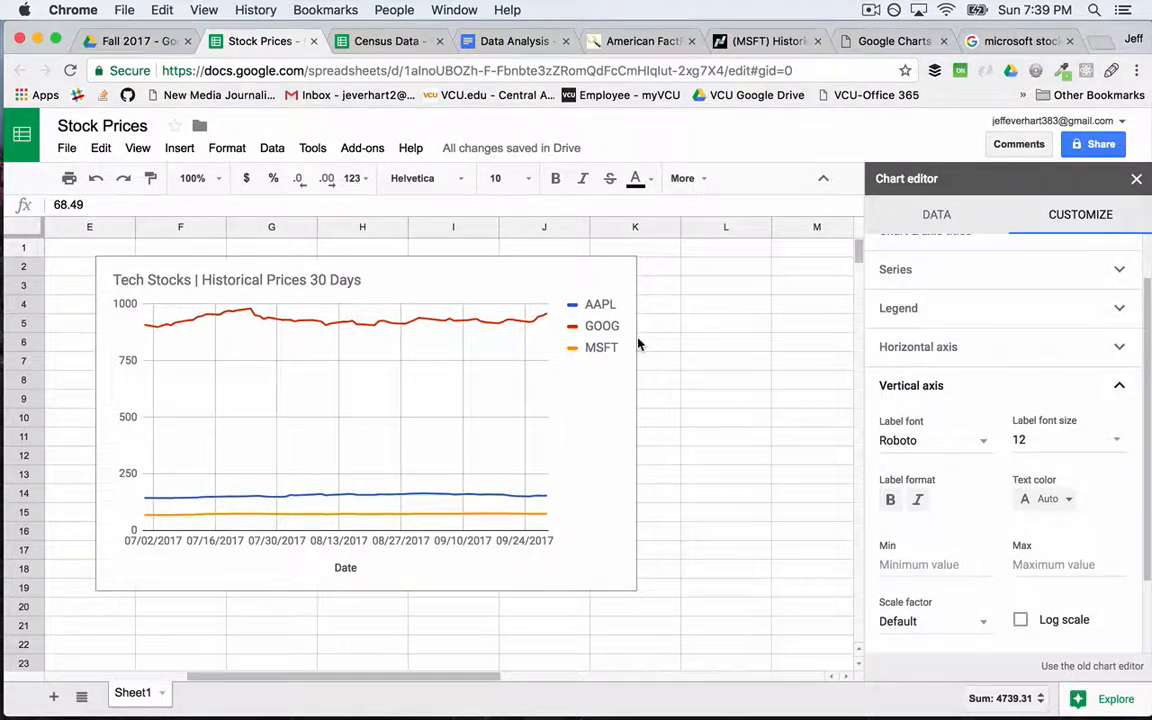
scroll(638, 343, "left", 2)
scroll(638, 343, "left", 3)
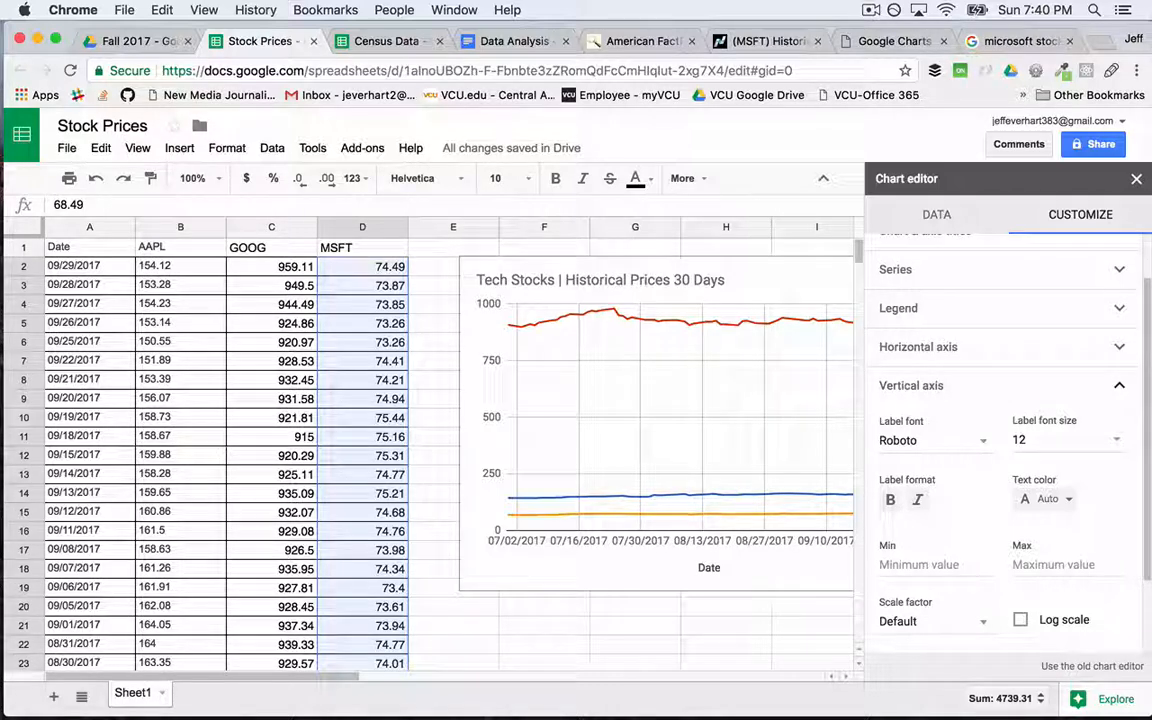
Step: Close the chart editor and bring up the Tech Stocks chart's options for saving, publishing or copying it
left_click(1136, 178)
left_click(925, 270)
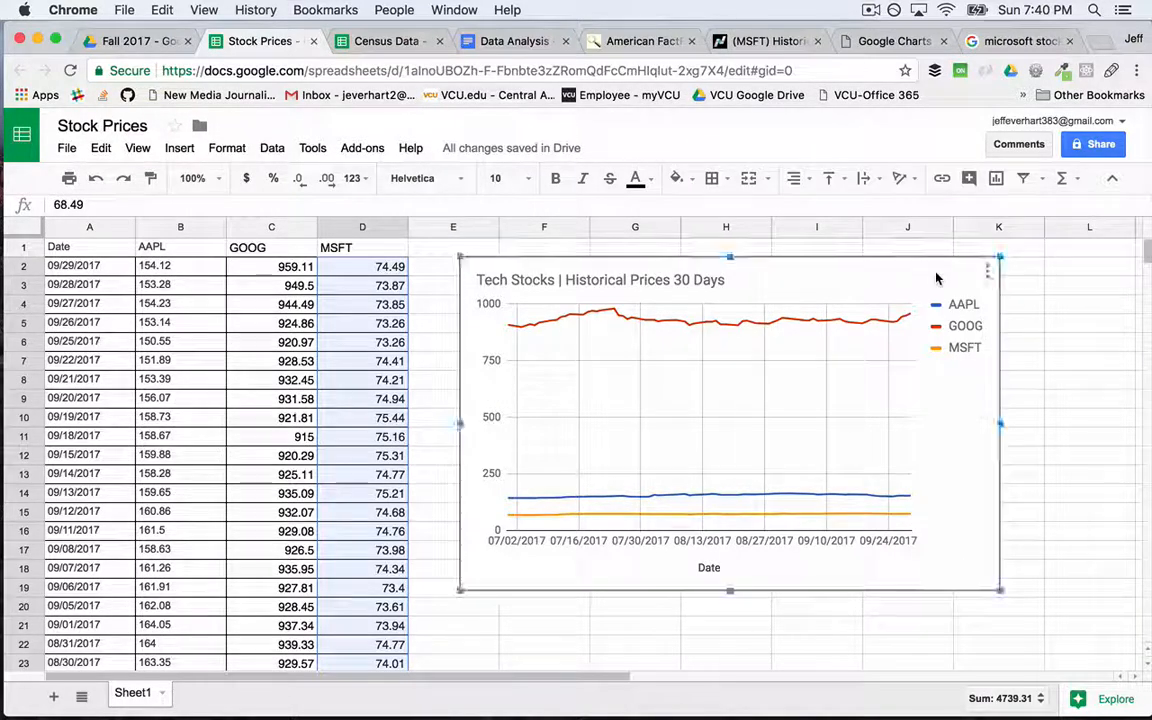
left_click(987, 270)
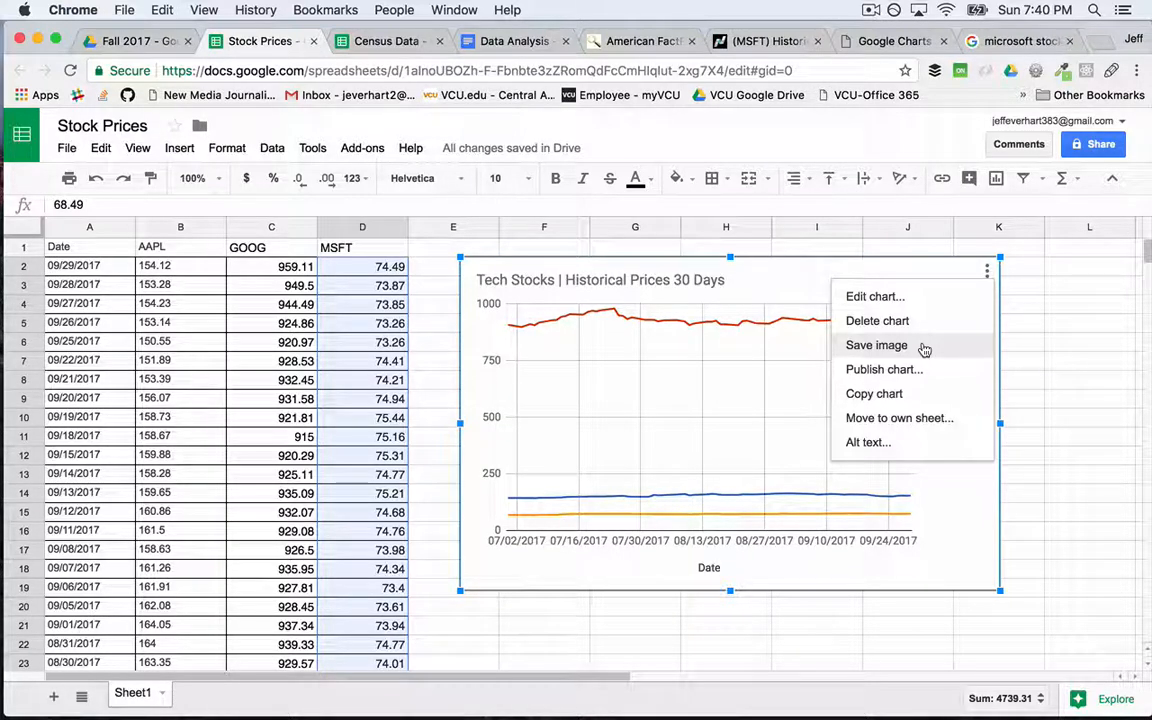
mouse_move(240, 700)
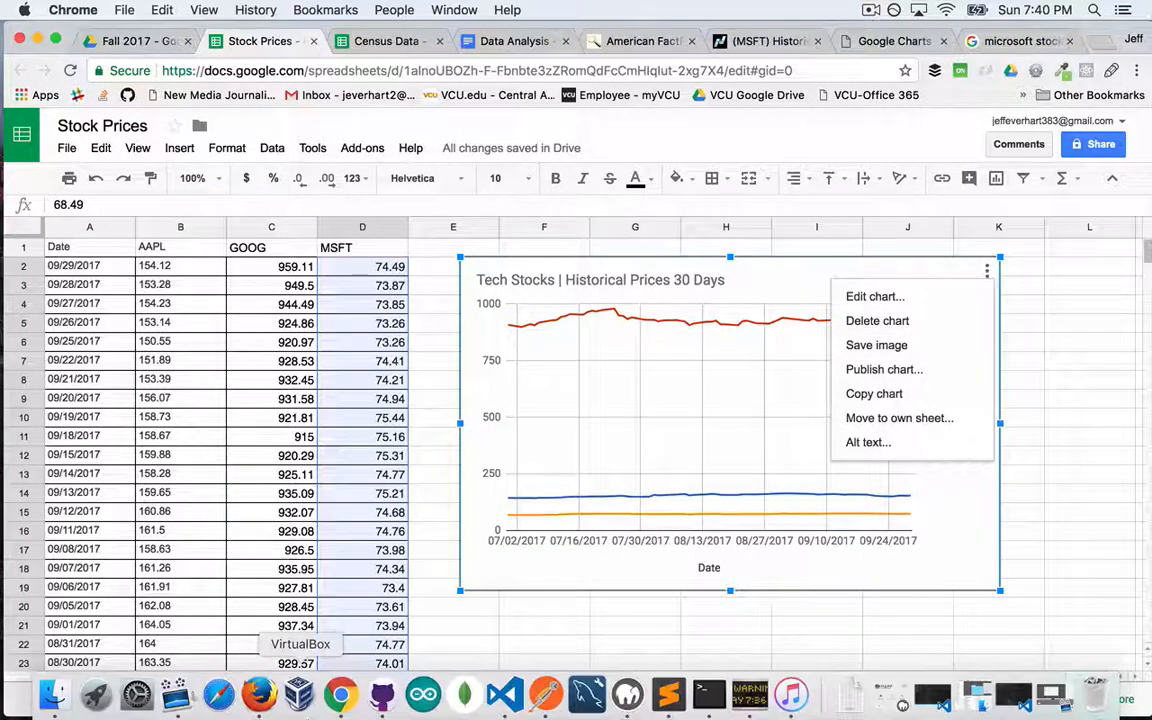
left_click(175, 695)
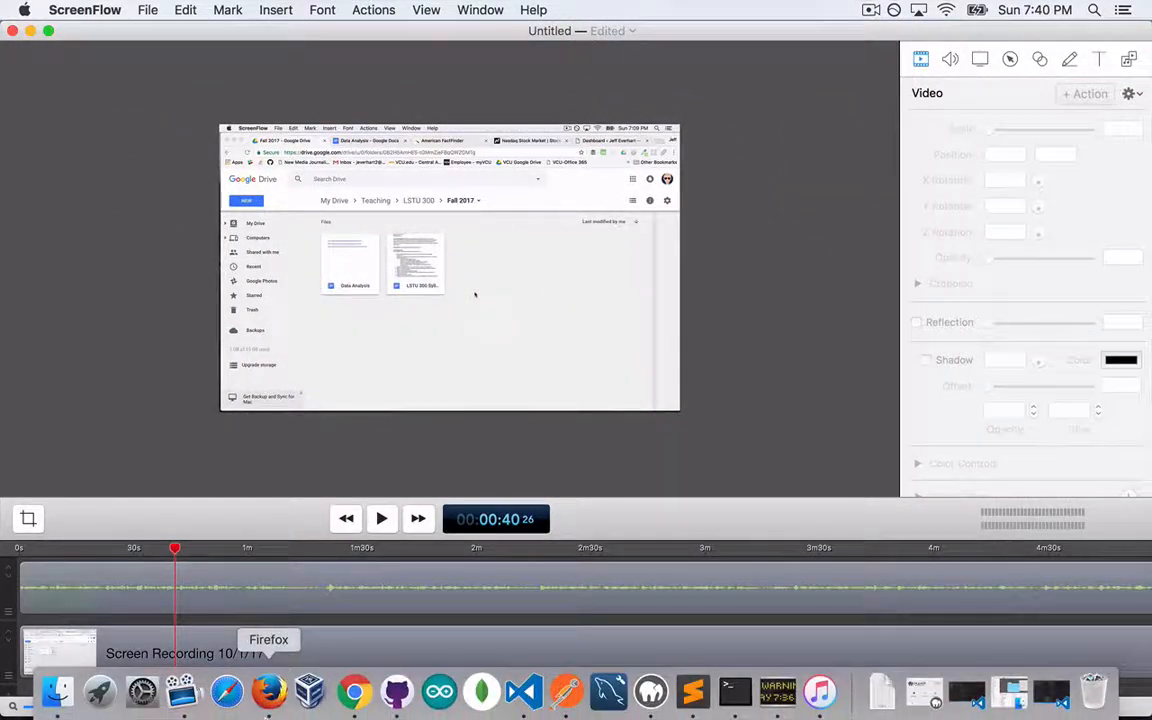
left_click(31, 33)
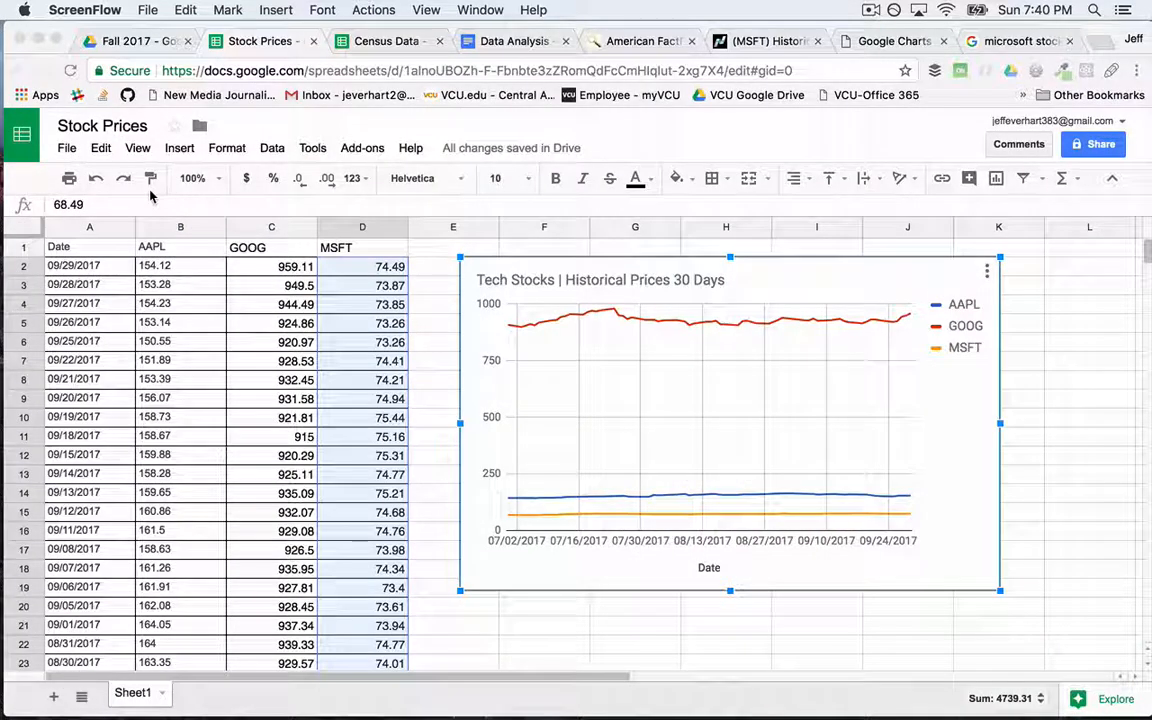